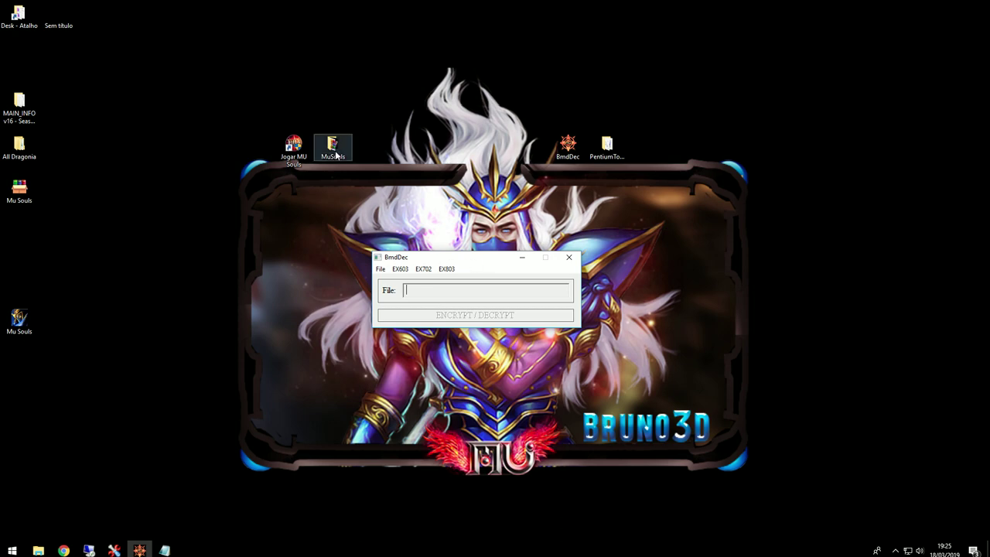
Step: Start the EX603 ItemAddOption.bmd conversion and select ItemAddOption.bmd in the MuSouls\Data\Local folder
{"action": "left_click", "coordinate": [400, 269]}
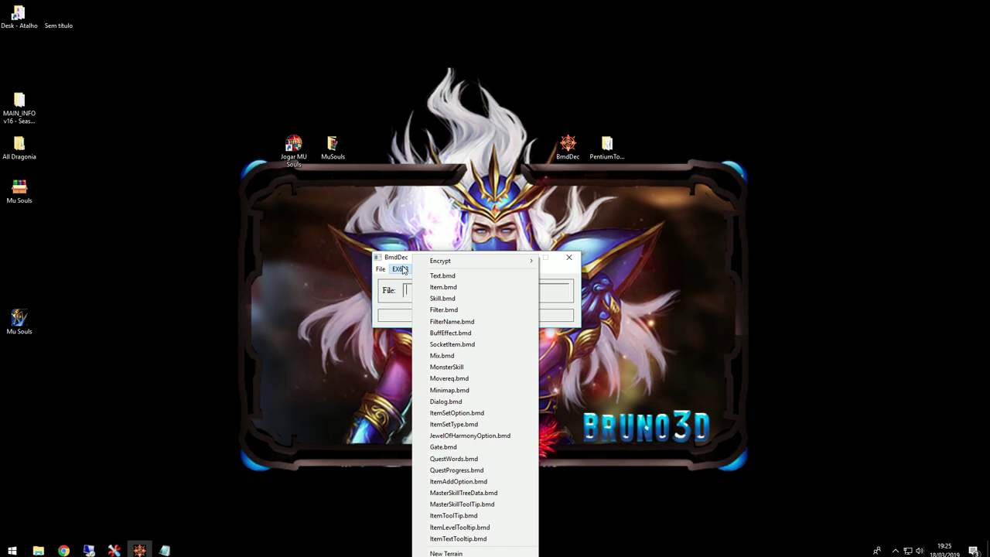
{"action": "left_click", "coordinate": [400, 263]}
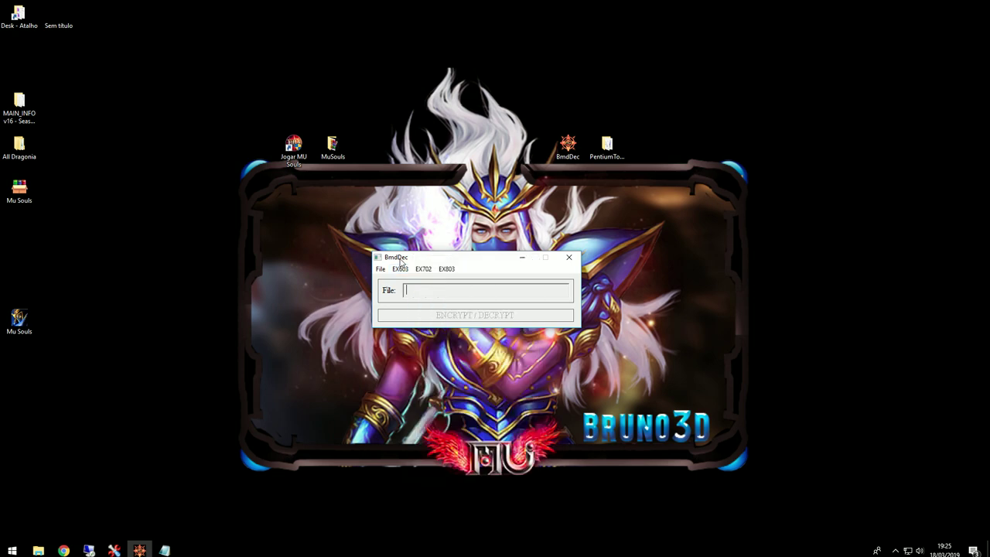
{"action": "left_click", "coordinate": [400, 268]}
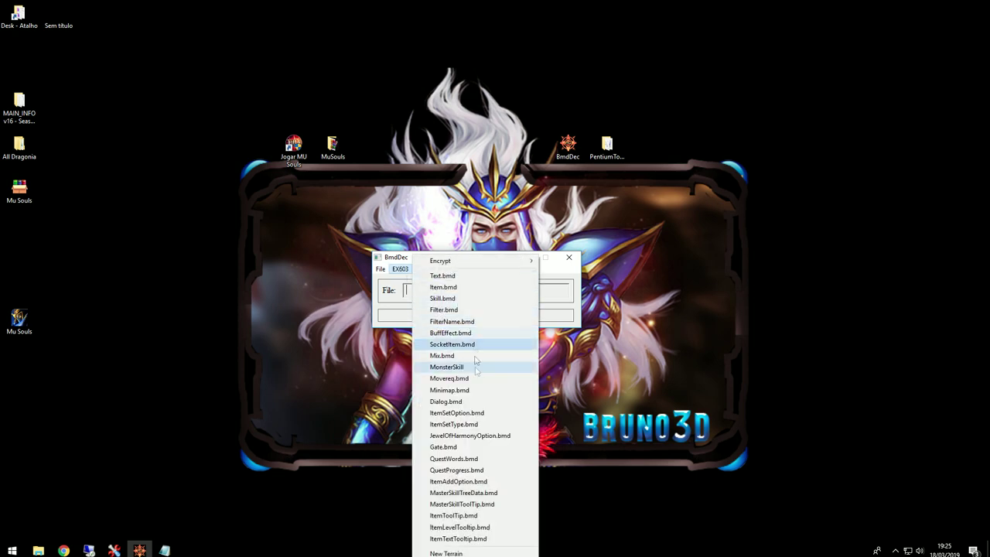
{"action": "left_click", "coordinate": [455, 482]}
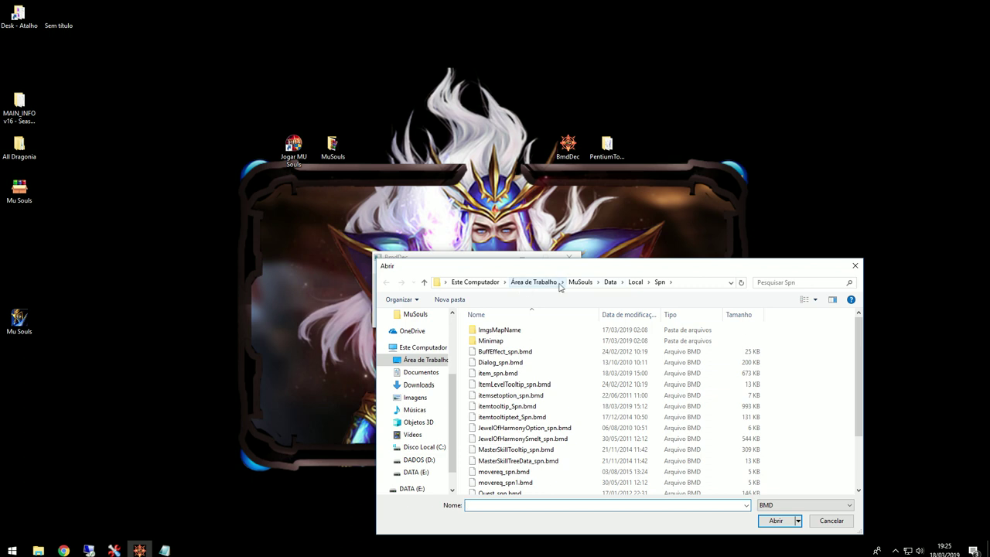
{"action": "left_click", "coordinate": [588, 282]}
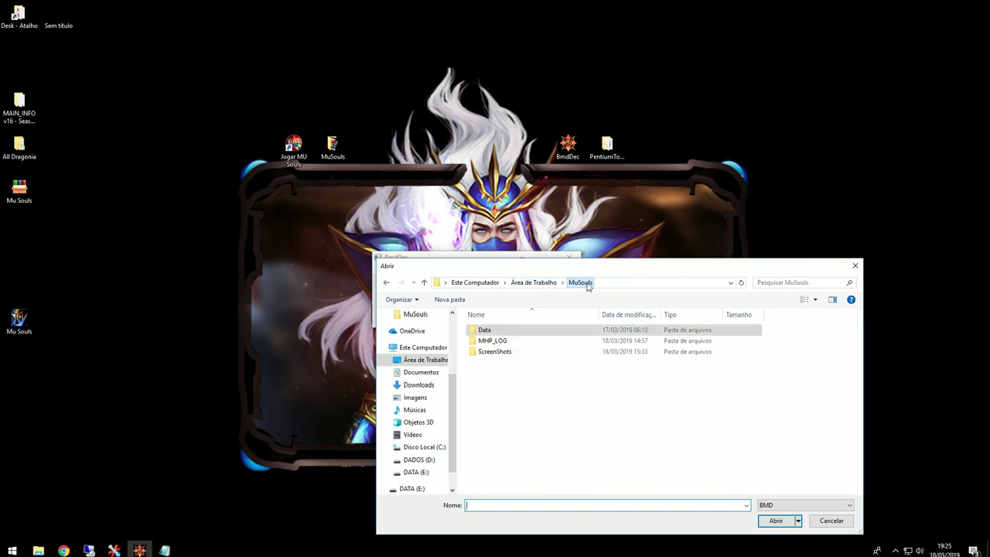
{"action": "double_click", "coordinate": [510, 332]}
{"action": "double_click", "coordinate": [504, 405]}
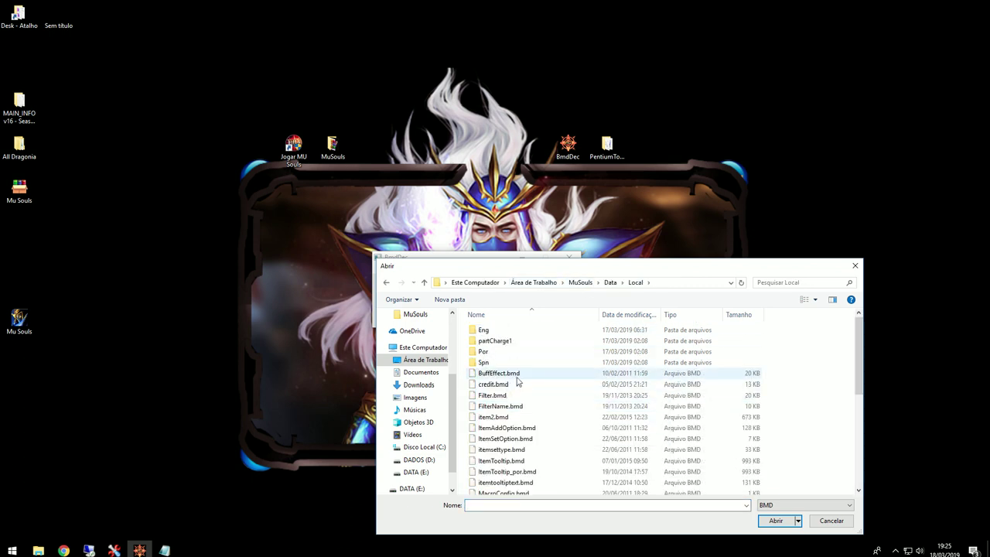
{"action": "scroll", "coordinate": [518, 380], "scroll_direction": "down", "scroll_amount": 2}
{"action": "left_click", "coordinate": [501, 370]}
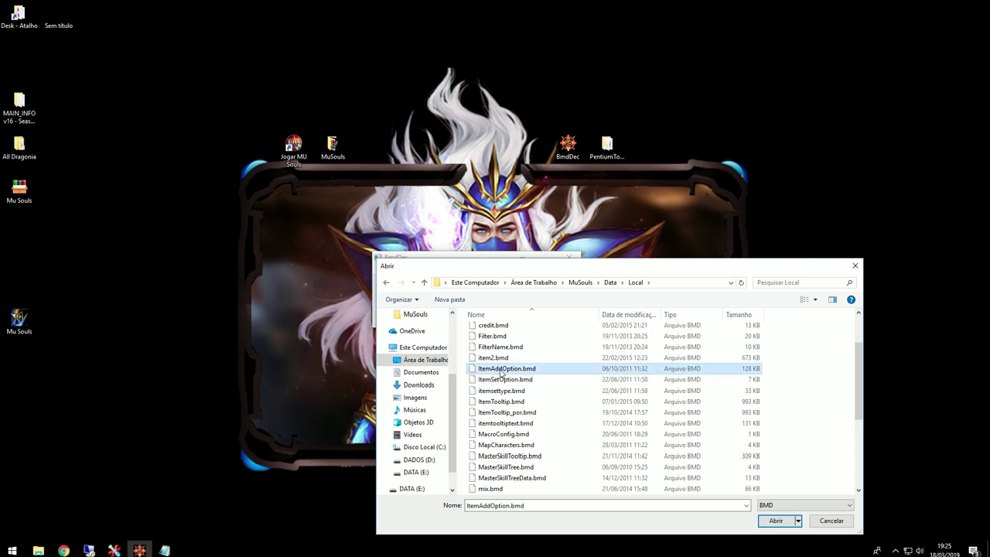
Step: Copy the base name ItemAddOption from the file name and open the selected BMD file
{"action": "left_click", "coordinate": [511, 505]}
{"action": "left_click", "coordinate": [478, 505]}
{"action": "double_click", "coordinate": [509, 504]}
{"action": "key", "text": "ctrl+c"}
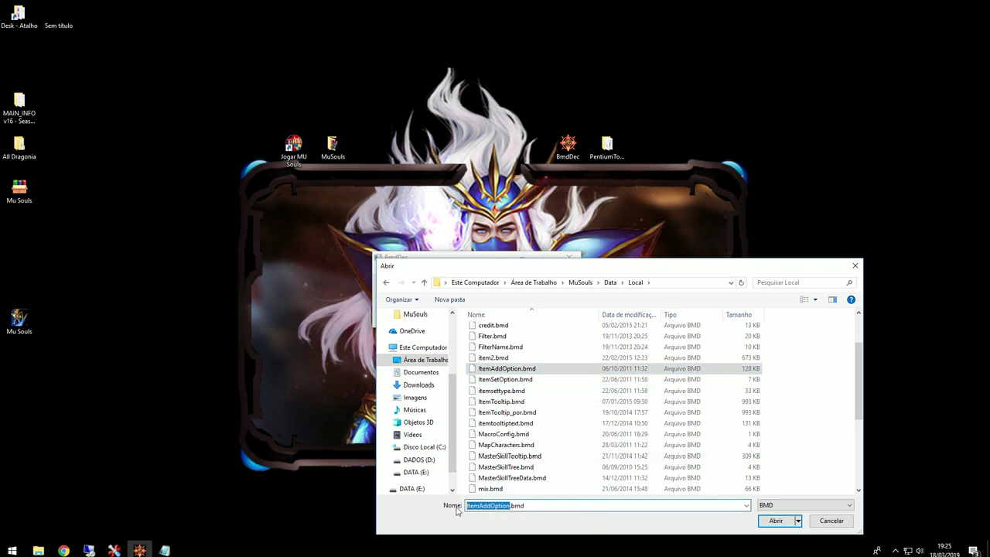
{"action": "left_click", "coordinate": [775, 521]}
Step: Save the decoded file as a TXT named ItemAddOption in the Local folder
{"action": "left_click", "coordinate": [475, 316]}
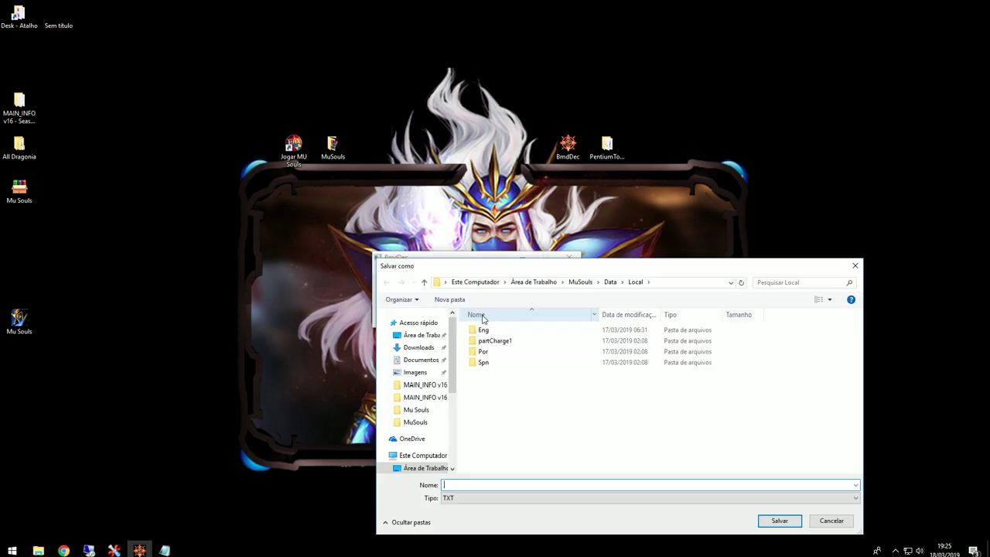
{"action": "key", "text": "ctrl+v"}
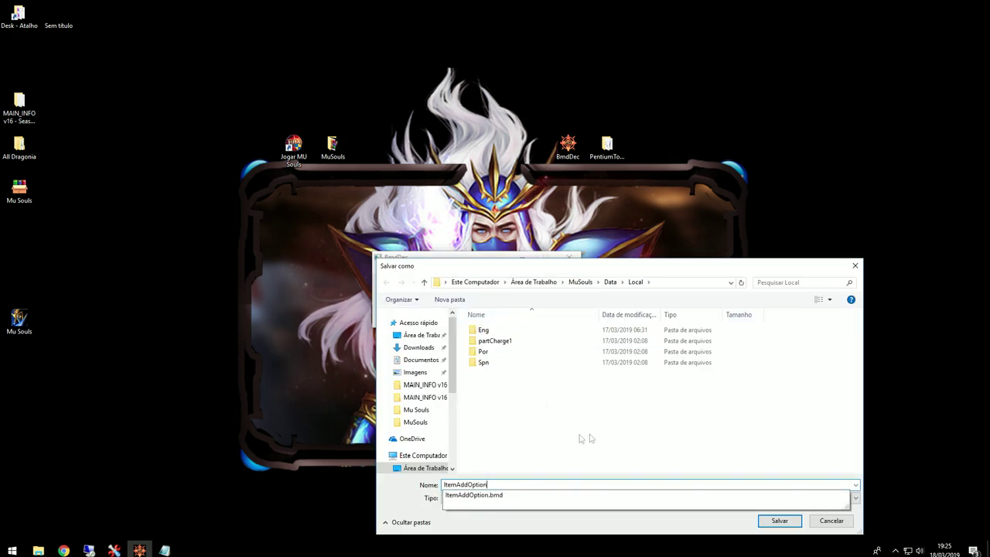
{"action": "left_click", "coordinate": [734, 457]}
{"action": "left_click", "coordinate": [780, 520]}
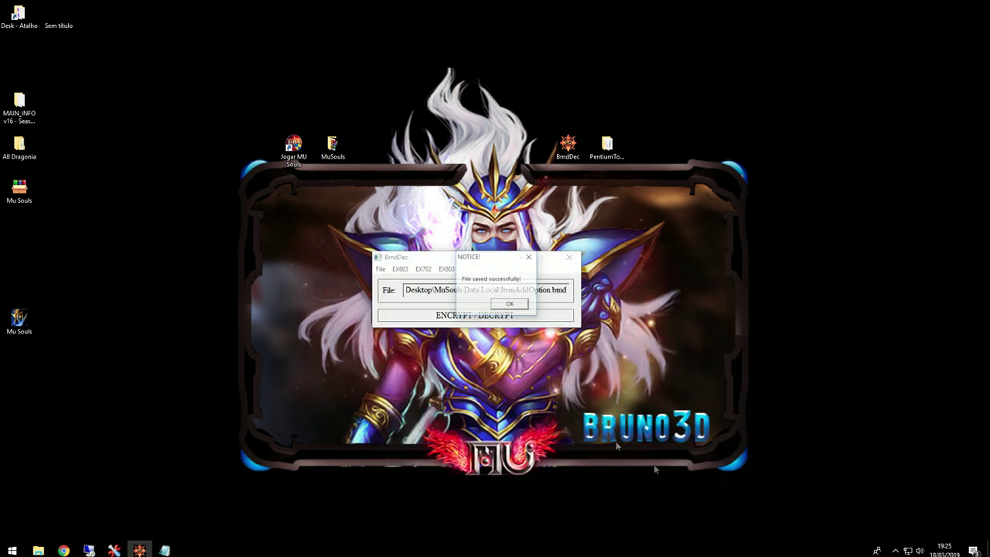
{"action": "left_click", "coordinate": [509, 303]}
Step: Open the ItemAddOption text document from the MuSouls\Data\Local folder in a maximized window
{"action": "double_click", "coordinate": [333, 145]}
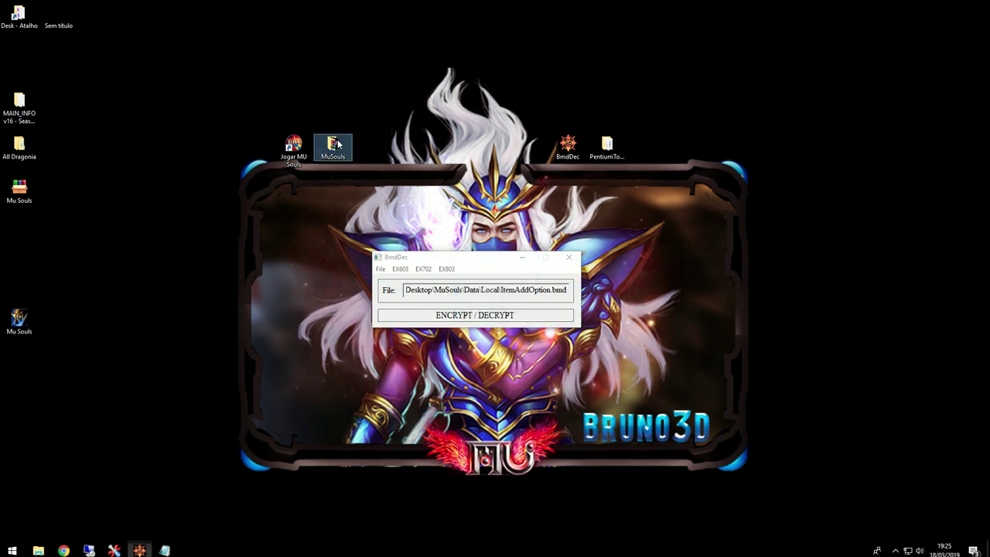
{"action": "double_click", "coordinate": [381, 262]}
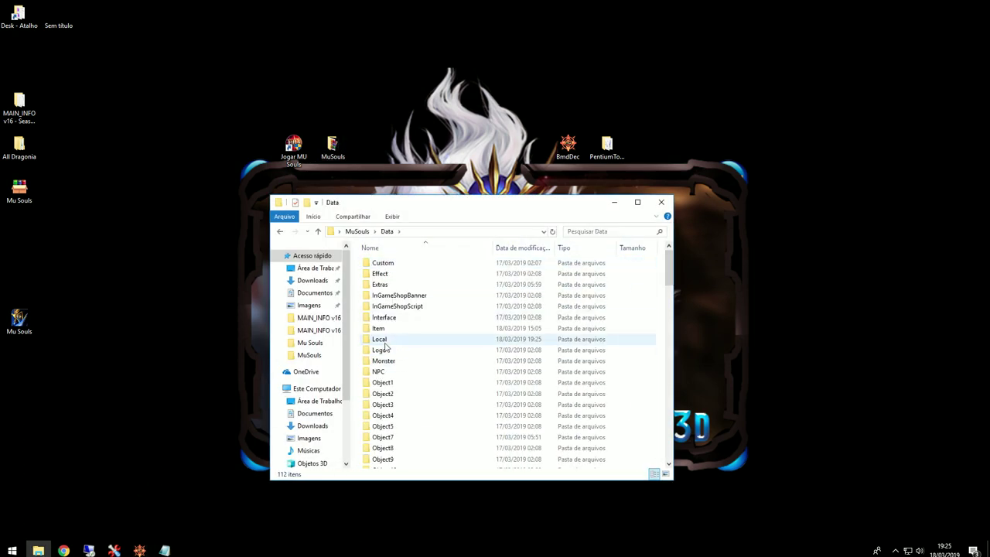
{"action": "double_click", "coordinate": [391, 338]}
{"action": "double_click", "coordinate": [404, 395]}
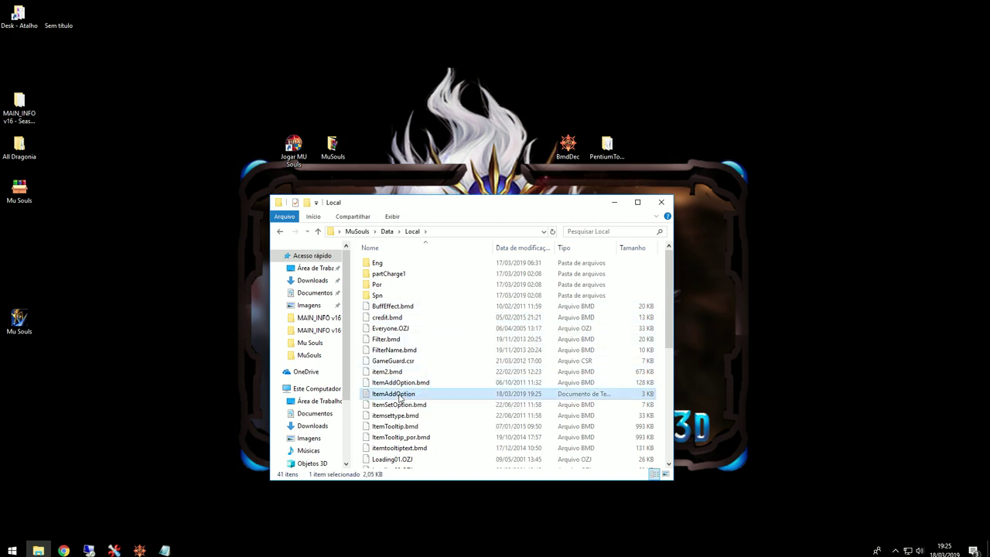
{"action": "left_click", "coordinate": [859, 105]}
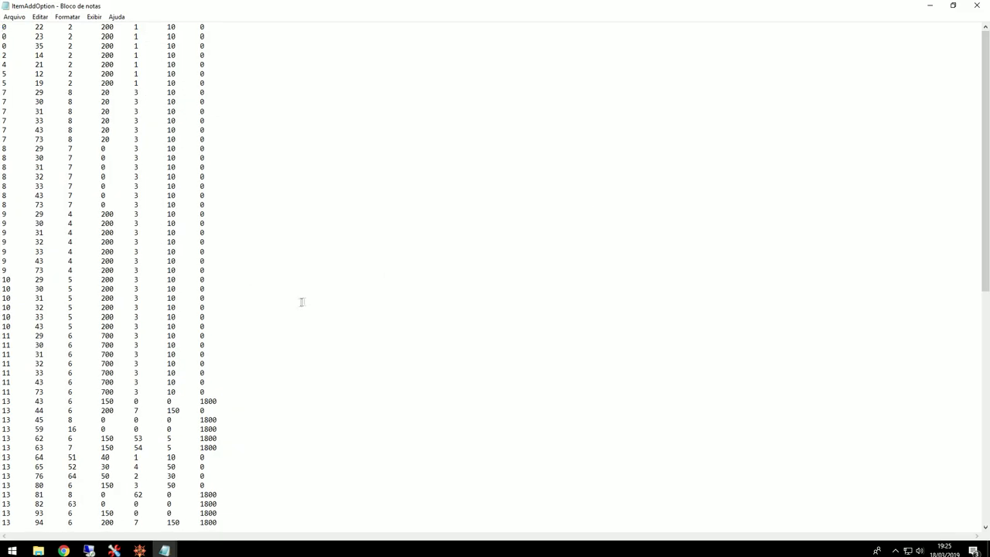
{"action": "left_click", "coordinate": [128, 205]}
{"action": "left_click_drag", "start_coordinate": [219, 395], "coordinate": [78, 390]}
{"action": "left_click", "coordinate": [78, 391]}
Step: Duplicate the row starting with 0 35 on a separate line below the original
{"action": "left_click_drag", "start_coordinate": [3, 45], "coordinate": [218, 47]}
{"action": "key", "text": "ctrl+c"}
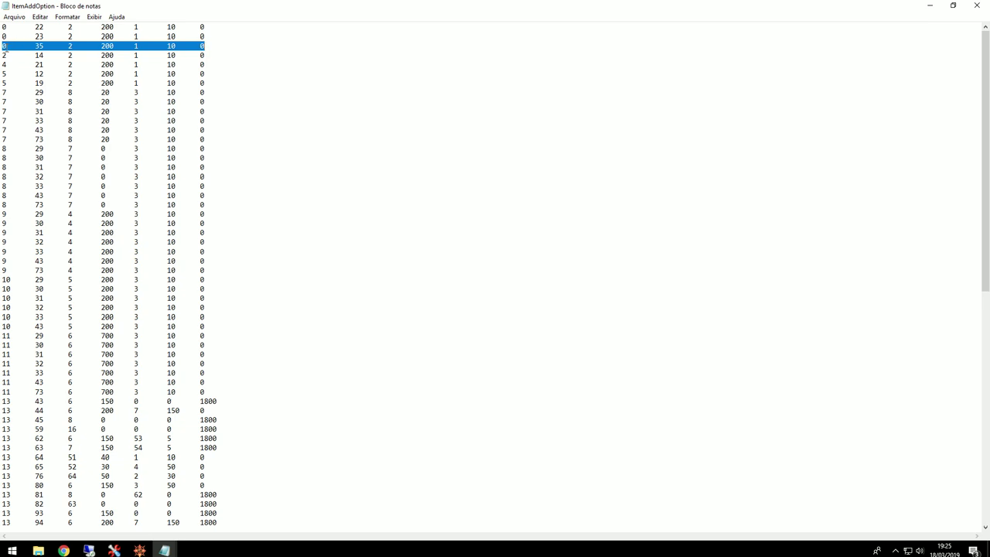
{"action": "left_click", "coordinate": [229, 42]}
{"action": "key", "text": "Return"}
{"action": "key", "text": "Return"}
{"action": "key", "text": "Return"}
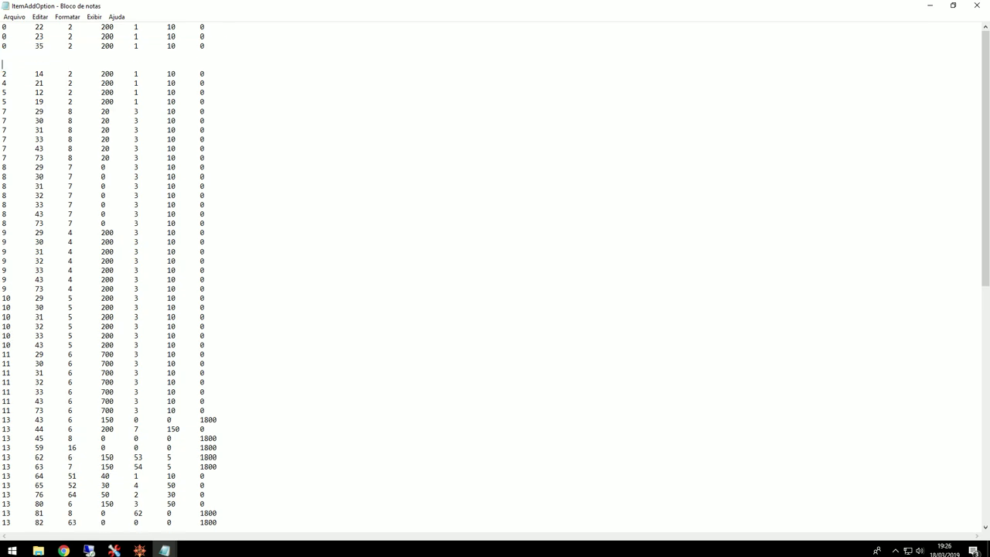
{"action": "key", "text": "ctrl+v"}
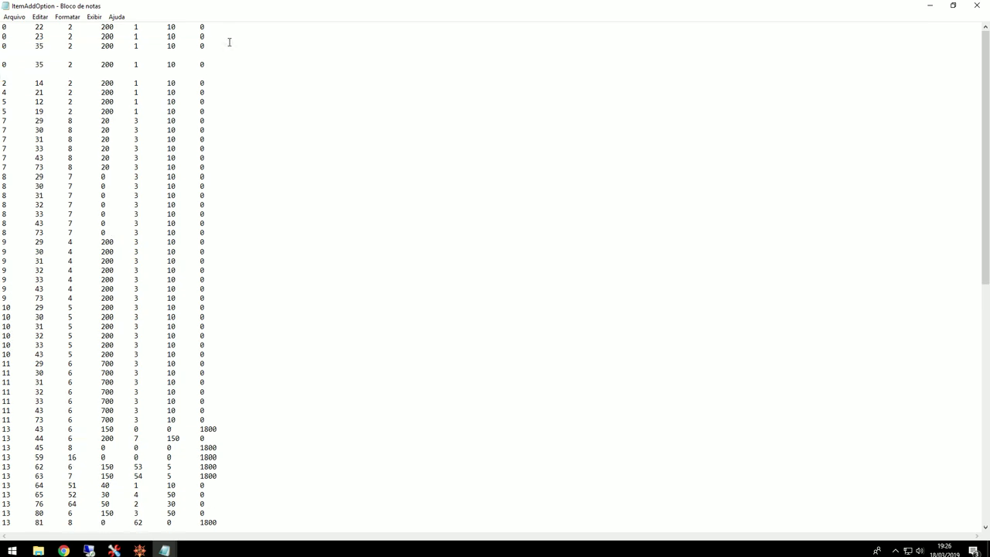
Step: In the copied group 0 row, set the second value to 71 and the fourth and sixth to 1000, and remove the surrounding blank lines
{"action": "left_click_drag", "start_coordinate": [6, 63], "coordinate": [38, 64]}
{"action": "type", "text": "1"}
{"action": "key", "text": "BackSpace"}
{"action": "type", "text": "71"}
{"action": "left_click_drag", "start_coordinate": [113, 64], "coordinate": [101, 65]}
{"action": "type", "text": "100"}
{"action": "left_click", "coordinate": [188, 62]}
{"action": "type", "text": "00"}
{"action": "left_click", "coordinate": [158, 56]}
{"action": "key", "text": "BackSpace"}
{"action": "key", "text": "BackSpace"}
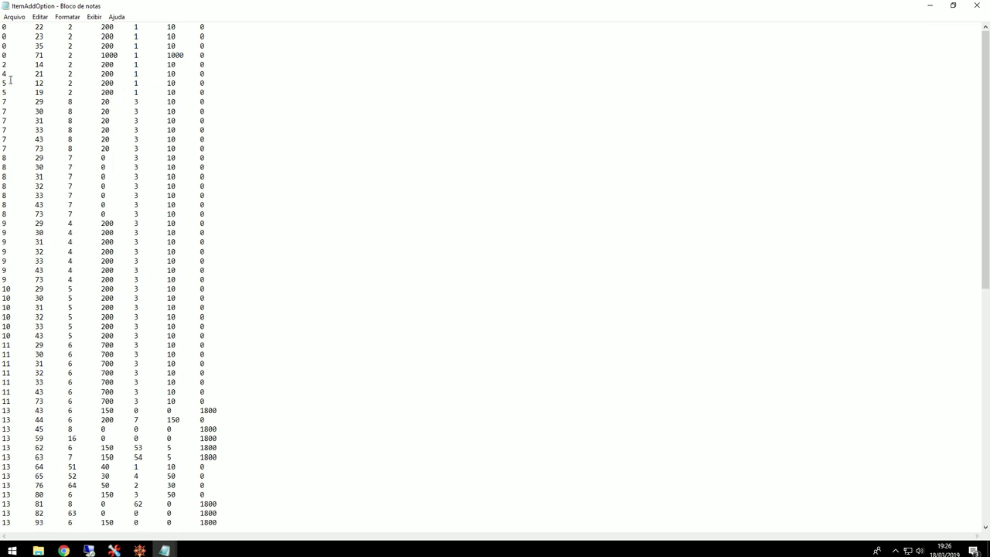
Step: Duplicate the row starting with 2 14 on a separate line below the original
{"action": "left_click_drag", "start_coordinate": [3, 65], "coordinate": [210, 65]}
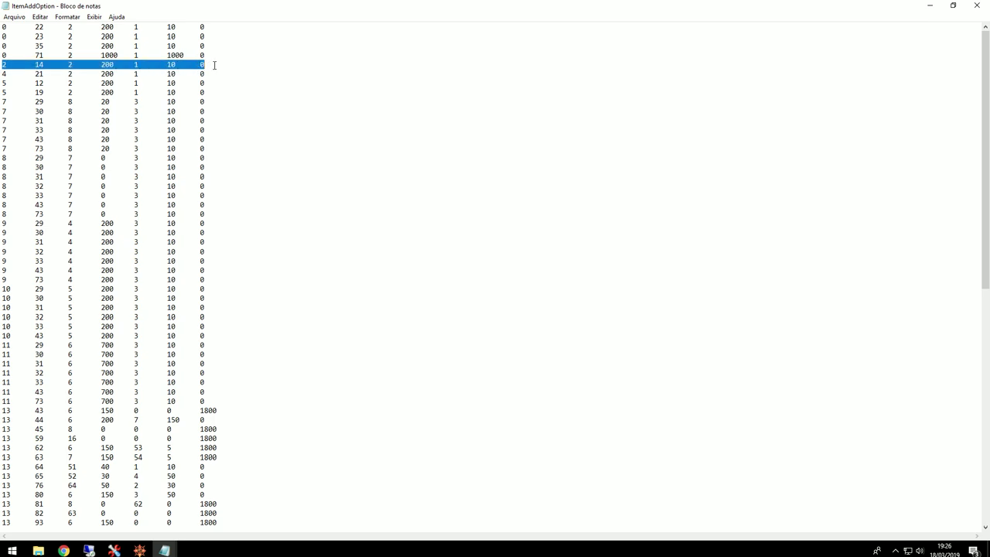
{"action": "key", "text": "ctrl+c"}
{"action": "left_click", "coordinate": [214, 65]}
{"action": "key", "text": "Return"}
{"action": "key", "text": "Return"}
{"action": "key", "text": "Return"}
{"action": "key", "text": "Up"}
{"action": "key", "text": "ctrl+v"}
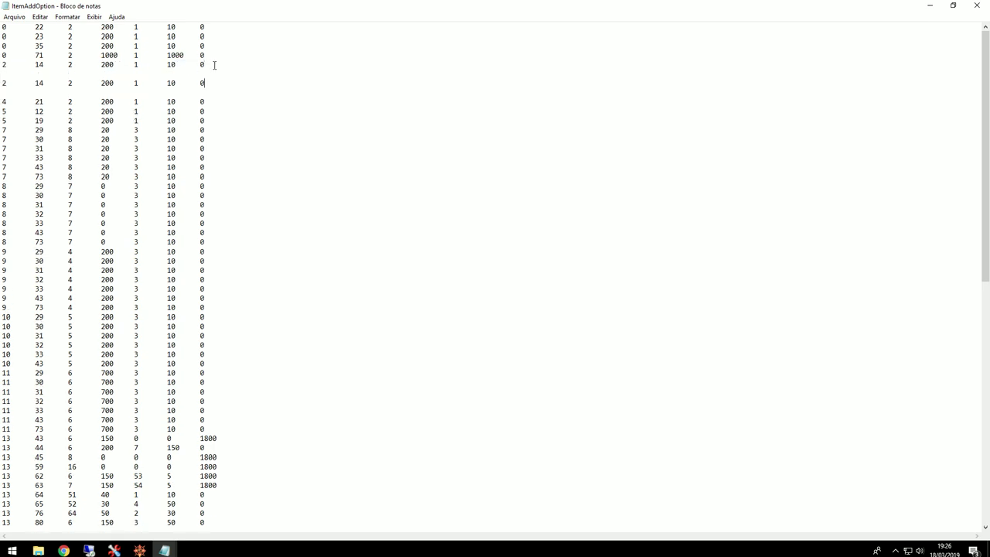
Step: In the copied group 2 row, set the second value to 71 and the fourth and sixth to 1000, and remove the surrounding blank lines
{"action": "left_click_drag", "start_coordinate": [46, 83], "coordinate": [41, 84]}
{"action": "type", "text": "71"}
{"action": "left_click_drag", "start_coordinate": [104, 85], "coordinate": [101, 86]}
{"action": "type", "text": "10"}
{"action": "left_click", "coordinate": [177, 84]}
{"action": "type", "text": "00"}
{"action": "left_click", "coordinate": [201, 91]}
{"action": "key", "text": "BackSpace"}
{"action": "key", "text": "Up"}
{"action": "key", "text": "BackSpace"}
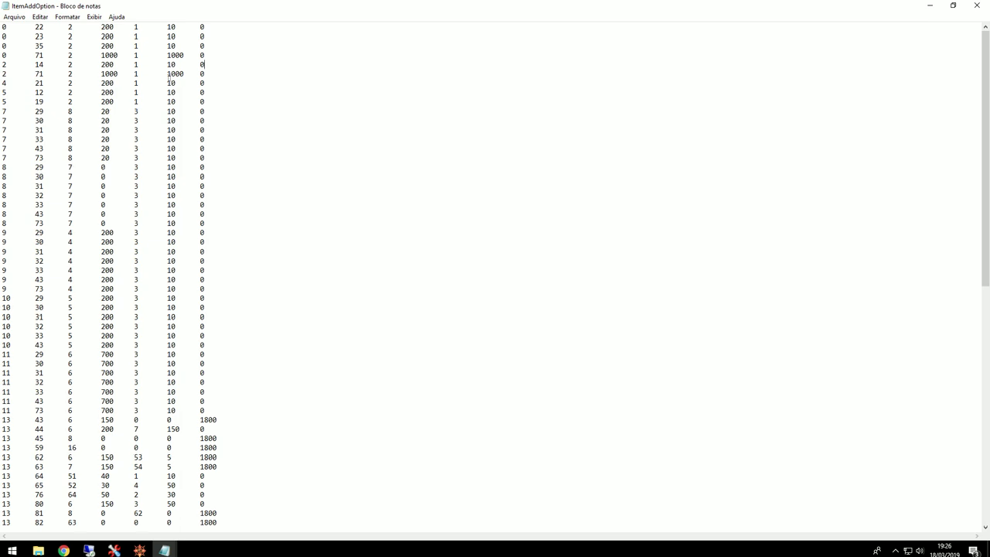
Step: Duplicate the row starting with 5 19 directly below the original
{"action": "left_click_drag", "start_coordinate": [3, 102], "coordinate": [210, 103]}
{"action": "key", "text": "ctrl+c"}
{"action": "left_click", "coordinate": [209, 102]}
{"action": "key", "text": "Return"}
{"action": "key", "text": "ctrl+v"}
Step: In the copied group 5 row, set the second value to 71 and the fourth and sixth to 1000, and add a blank line after it
{"action": "left_click_drag", "start_coordinate": [7, 112], "coordinate": [34, 111]}
{"action": "type", "text": "71"}
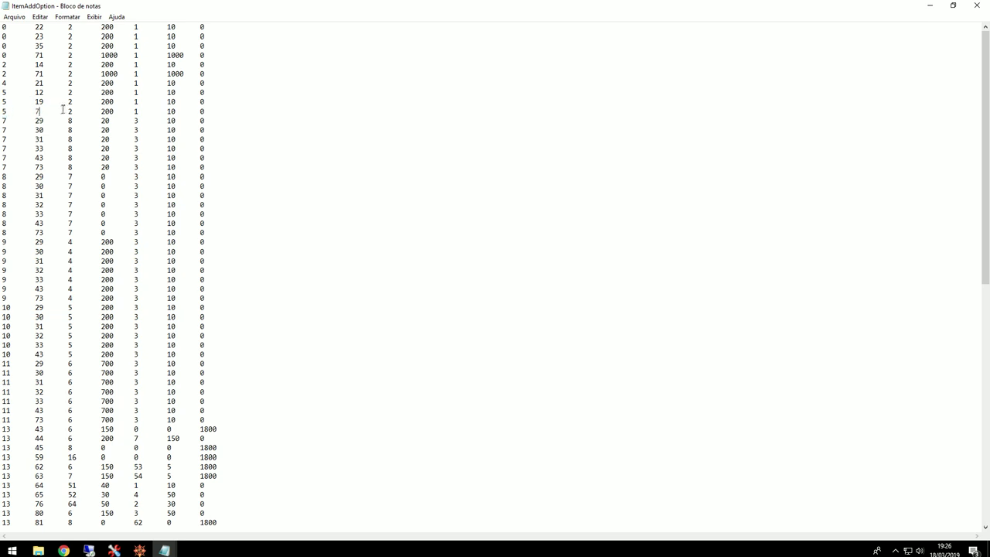
{"action": "left_click_drag", "start_coordinate": [108, 112], "coordinate": [100, 111]}
{"action": "type", "text": "10"}
{"action": "left_click", "coordinate": [176, 111]}
{"action": "type", "text": "00"}
{"action": "left_click", "coordinate": [21, 112]}
{"action": "key", "text": "Return"}
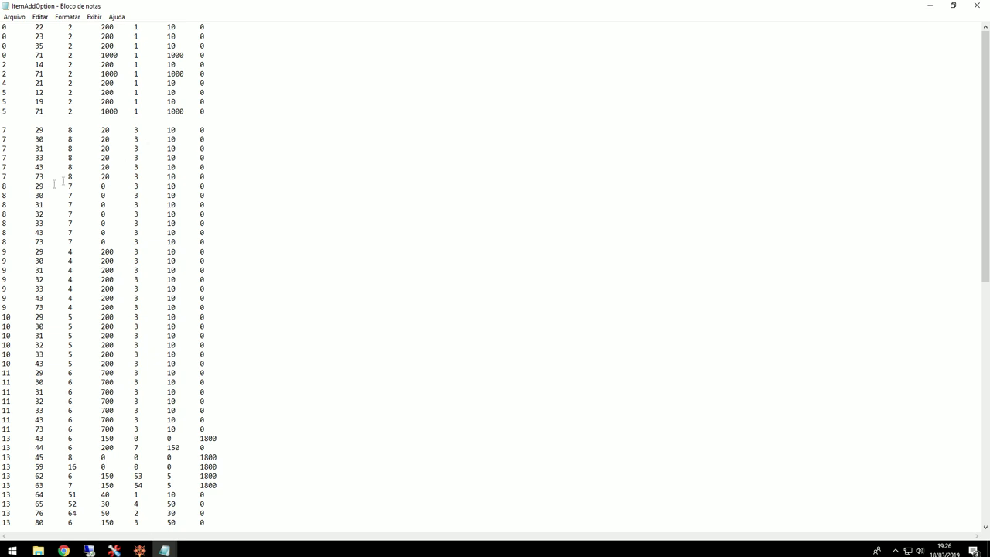
Step: Duplicate the row starting with 7 73 directly below the original
{"action": "left_click_drag", "start_coordinate": [5, 177], "coordinate": [229, 174]}
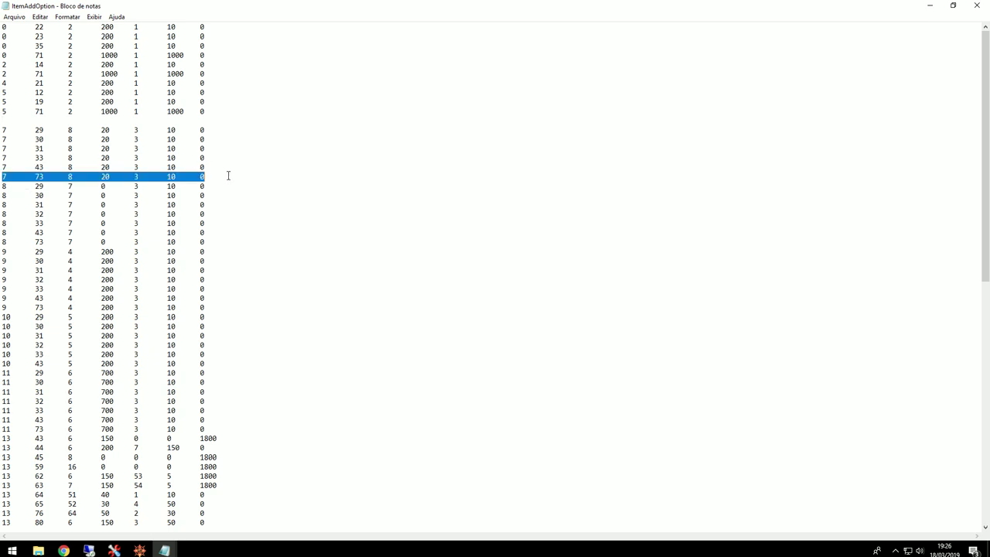
{"action": "key", "text": "ctrl+c"}
{"action": "key", "text": "End"}
{"action": "key", "text": "Return"}
{"action": "key", "text": "ctrl+v"}
Step: In the copied group 7 row, set the second value to 71 and the sixth value to 1000
{"action": "left_click_drag", "start_coordinate": [46, 185], "coordinate": [33, 186]}
{"action": "type", "text": "1000"}
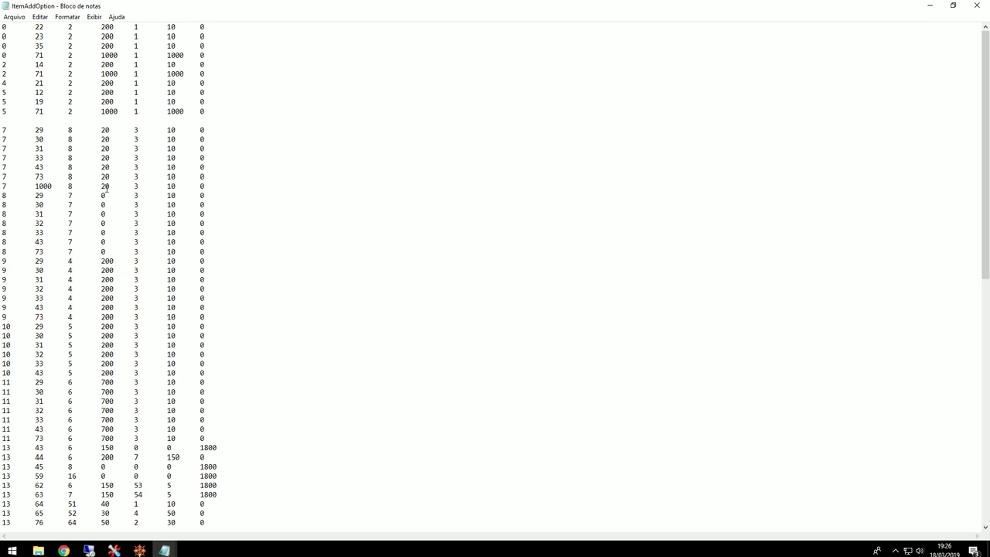
{"action": "left_click_drag", "start_coordinate": [54, 185], "coordinate": [34, 186]}
{"action": "type", "text": "71"}
{"action": "double_click", "coordinate": [171, 185]}
{"action": "type", "text": "1000"}
{"action": "left_click_drag", "start_coordinate": [210, 185], "coordinate": [6, 186]}
Step: Duplicate the row starting with 8 73 on a separate line below the original
{"action": "left_click_drag", "start_coordinate": [3, 251], "coordinate": [217, 252]}
{"action": "key", "text": "ctrl+c"}
{"action": "left_click", "coordinate": [218, 252]}
{"action": "key", "text": "Return"}
{"action": "key", "text": "Return"}
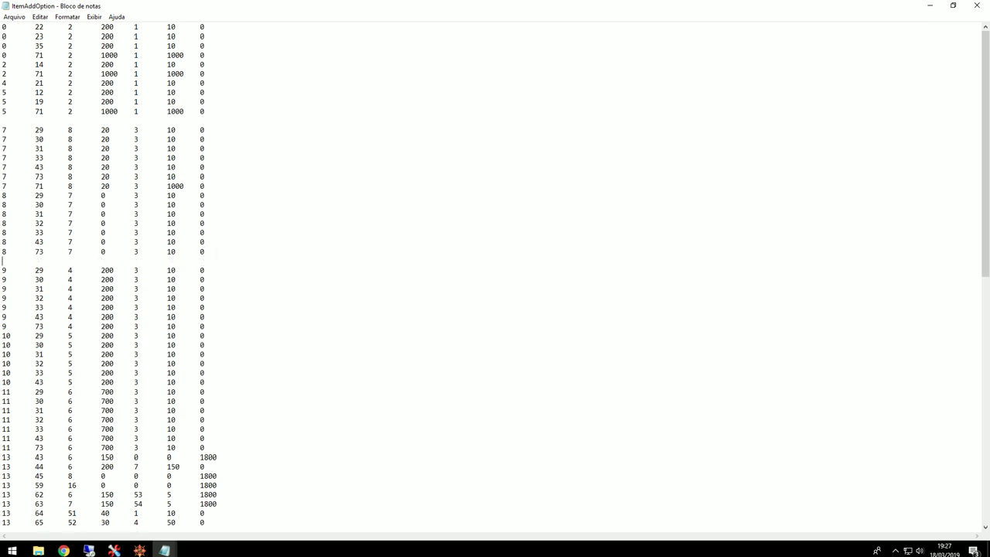
{"action": "key", "text": "ctrl+v"}
Step: In the copied group 8 row, set the second value to 71 and the fourth and sixth to 1000, and remove the blank line above it
{"action": "double_click", "coordinate": [39, 270]}
{"action": "type", "text": "71"}
{"action": "double_click", "coordinate": [70, 270]}
{"action": "double_click", "coordinate": [103, 270]}
{"action": "type", "text": "1000"}
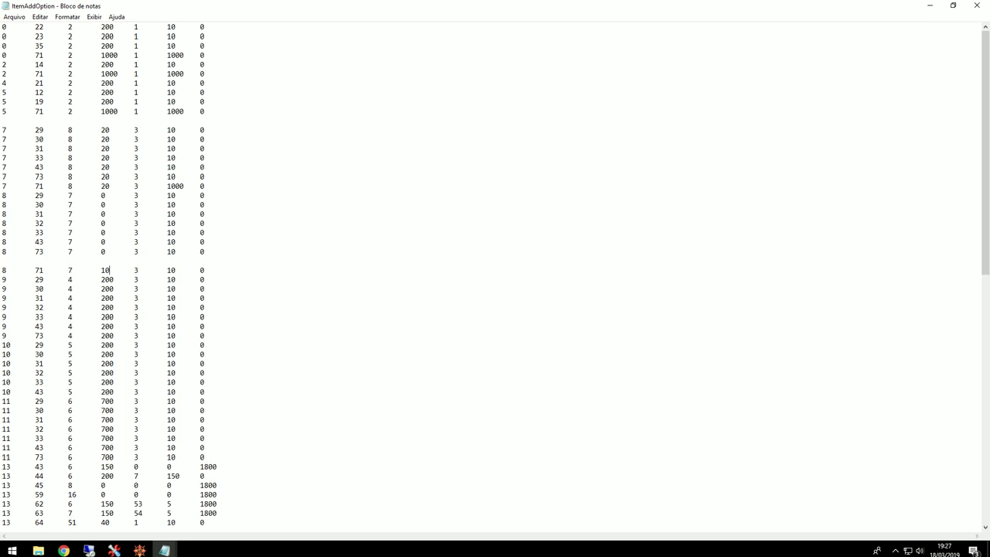
{"action": "double_click", "coordinate": [171, 270]}
{"action": "type", "text": "1000"}
{"action": "left_click", "coordinate": [205, 260]}
{"action": "key", "text": "BackSpace"}
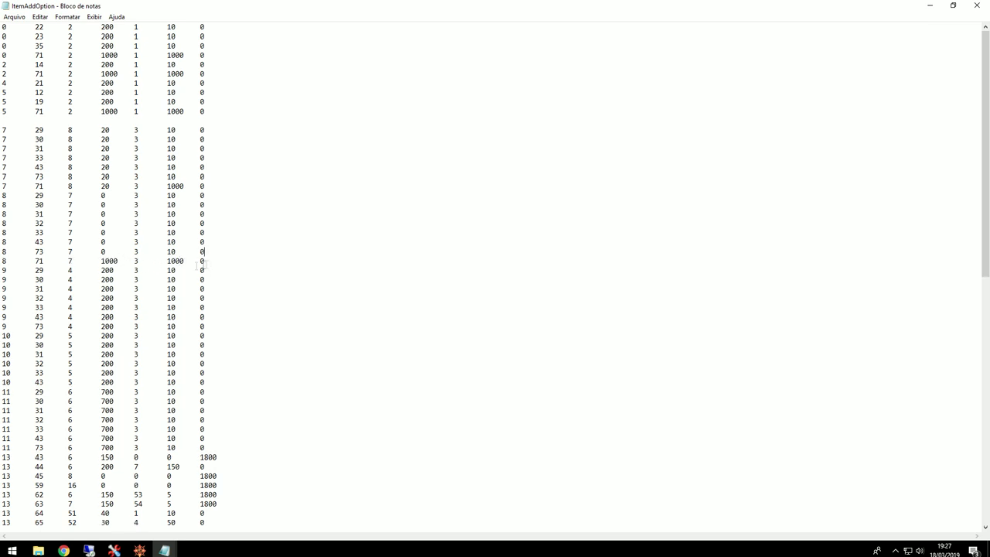
Step: Duplicate the row starting with 9 73 on a new line directly below the original
{"action": "left_click_drag", "start_coordinate": [4, 327], "coordinate": [251, 325]}
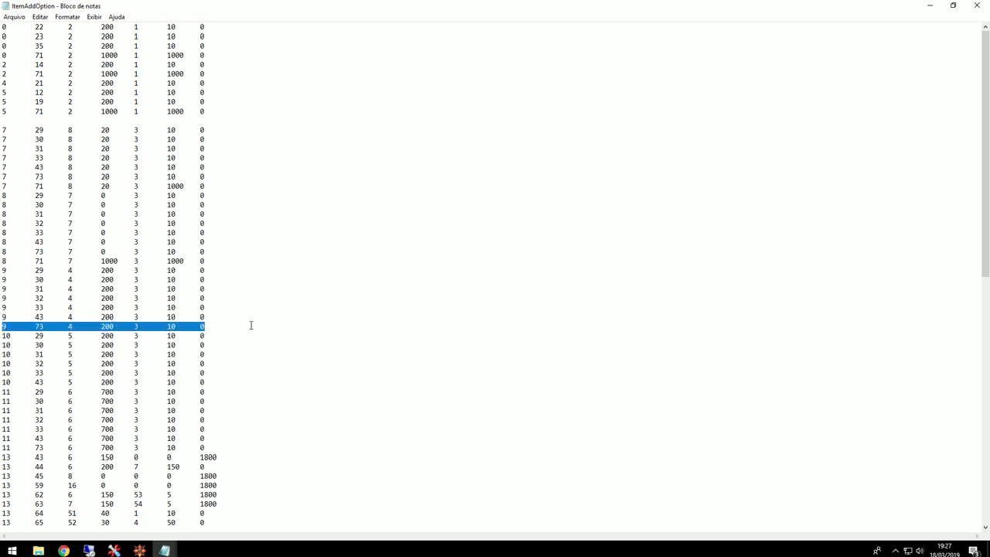
{"action": "key", "text": "ctrl+c"}
{"action": "left_click", "coordinate": [250, 325]}
{"action": "key", "text": "ctrl+v"}
{"action": "key", "text": "ctrl+z"}
{"action": "left_click", "coordinate": [251, 325]}
{"action": "key", "text": "Return"}
{"action": "key", "text": "ctrl+v"}
Step: In the copied group 9 row, set the second value to 71 and the fourth and sixth values to 1000
{"action": "left_click_drag", "start_coordinate": [176, 336], "coordinate": [171, 335]}
{"action": "type", "text": "0"}
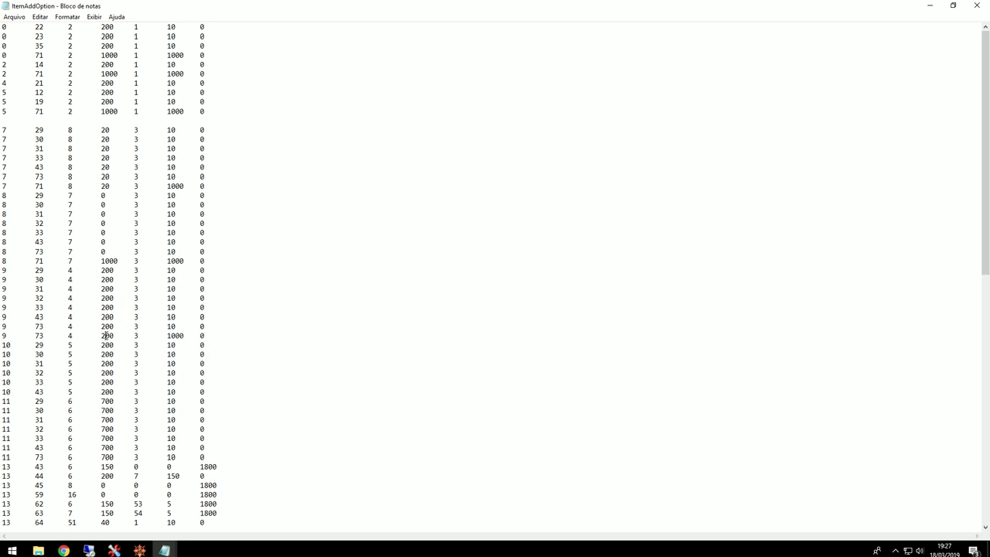
{"action": "type", "text": "00\t3\t10"}
{"action": "left_click_drag", "start_coordinate": [45, 336], "coordinate": [39, 336]}
{"action": "type", "text": "1"}
{"action": "left_click_drag", "start_coordinate": [209, 337], "coordinate": [4, 340]}
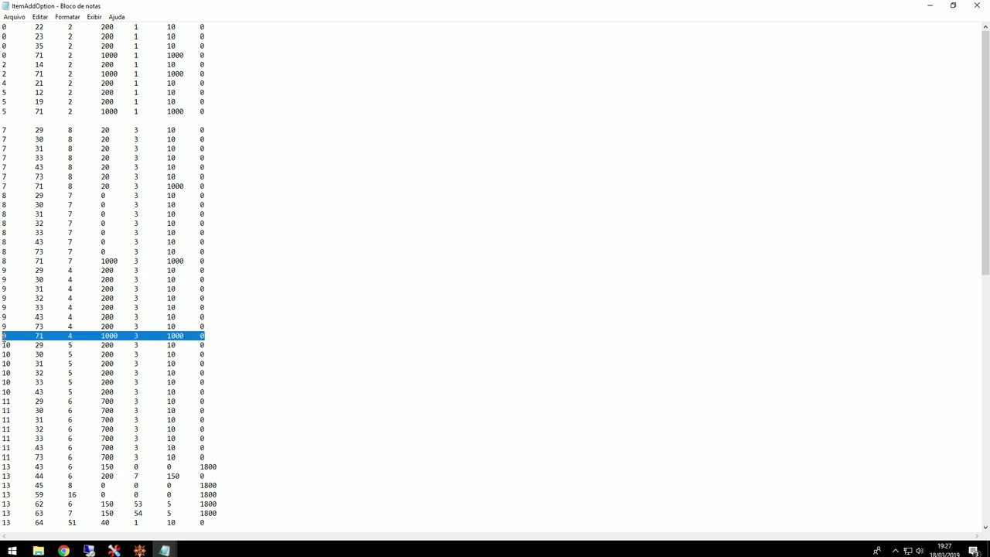
Step: Duplicate the row starting with 10 43 on a new line directly below the original
{"action": "scroll", "coordinate": [99, 387], "scroll_direction": "down", "scroll_amount": 4}
{"action": "scroll", "coordinate": [168, 485], "scroll_direction": "up", "scroll_amount": 4}
{"action": "scroll", "coordinate": [315, 320], "scroll_direction": "down", "scroll_amount": 4}
{"action": "mouse_move", "coordinate": [164, 550]}
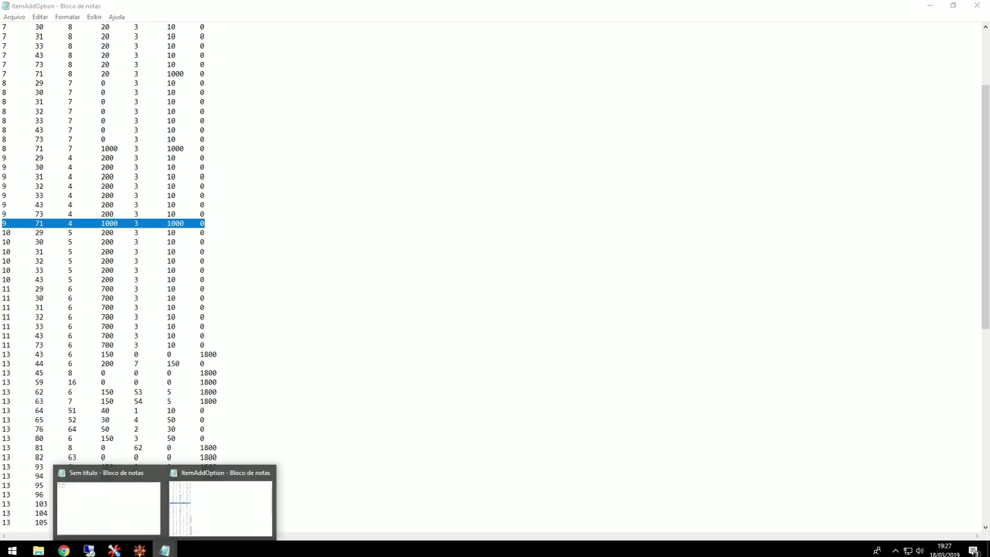
{"action": "left_click", "coordinate": [34, 222]}
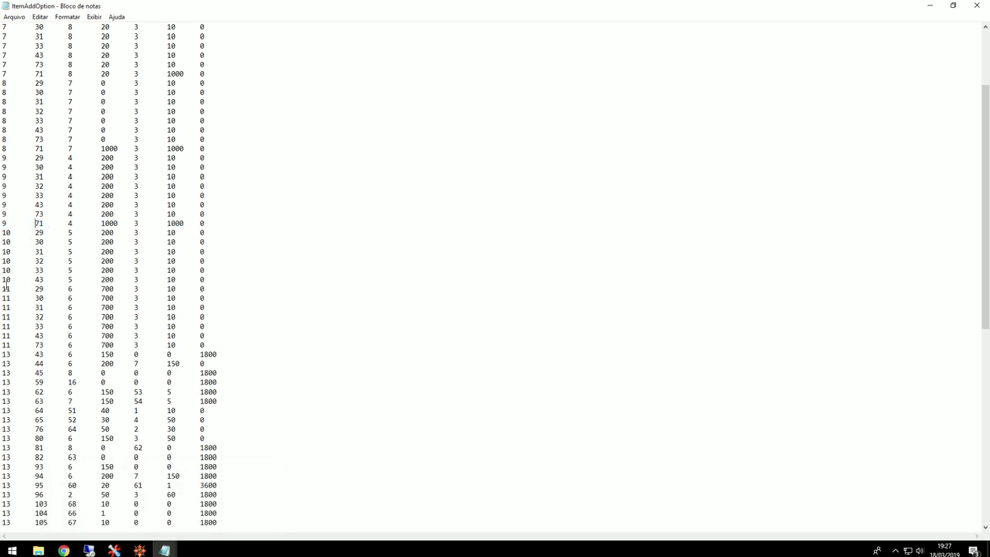
{"action": "left_click_drag", "start_coordinate": [3, 279], "coordinate": [264, 283]}
{"action": "key", "text": "ctrl+c"}
{"action": "left_click", "coordinate": [265, 283]}
{"action": "key", "text": "Return"}
{"action": "key", "text": "ctrl+v"}
Step: In the copied group 10 row, set the second value to 71 and the fourth and sixth values to 1000
{"action": "type", "text": "0"}
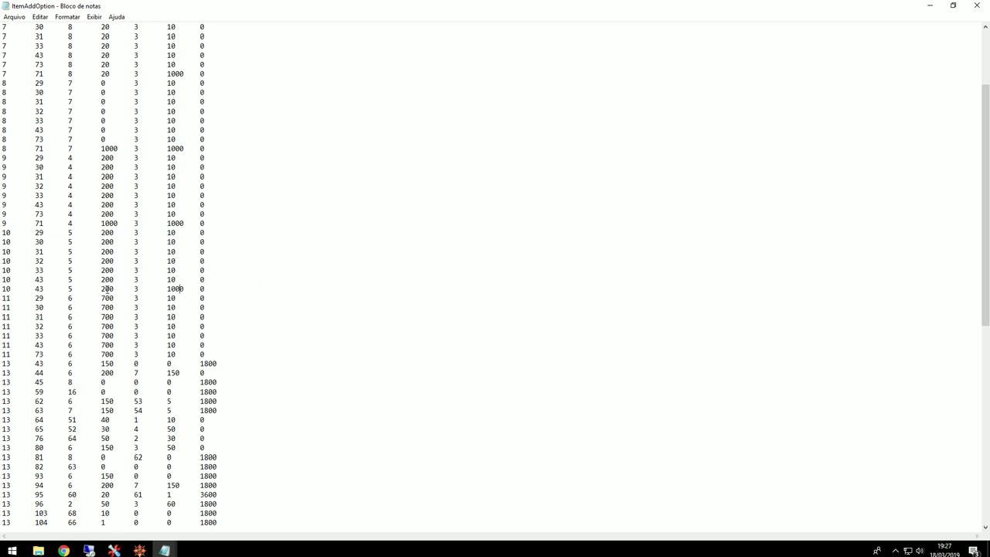
{"action": "double_click", "coordinate": [105, 289]}
{"action": "type", "text": "1000"}
{"action": "double_click", "coordinate": [41, 289]}
{"action": "type", "text": "71"}
Step: Duplicate the row starting with 11 73 on a new line directly below the original
{"action": "left_click_drag", "start_coordinate": [4, 354], "coordinate": [206, 355]}
{"action": "key", "text": "ctrl+c"}
{"action": "left_click", "coordinate": [206, 354]}
{"action": "key", "text": "Return"}
{"action": "key", "text": "ctrl+v"}
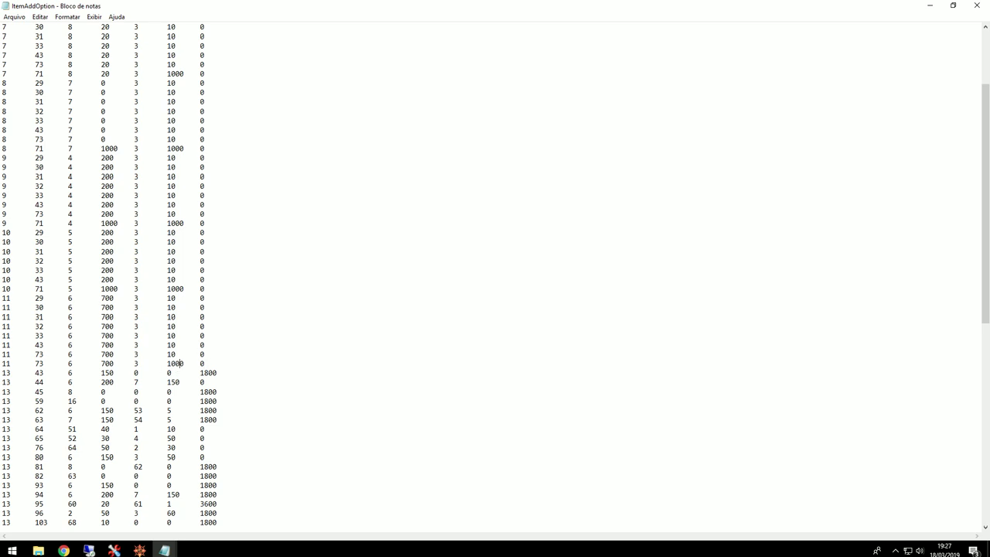
Step: In the copied group 11 row, set the second value to 71 and the fourth and sixth values to 1000
{"action": "double_click", "coordinate": [105, 364]}
{"action": "type", "text": "1000\t3\t1"}
{"action": "left_click_drag", "start_coordinate": [203, 363], "coordinate": [5, 367]}
Step: Set the second value to 81 in the added last rows of groups 11, 10 and 9
{"action": "scroll", "coordinate": [37, 357], "scroll_direction": "up", "scroll_amount": 4}
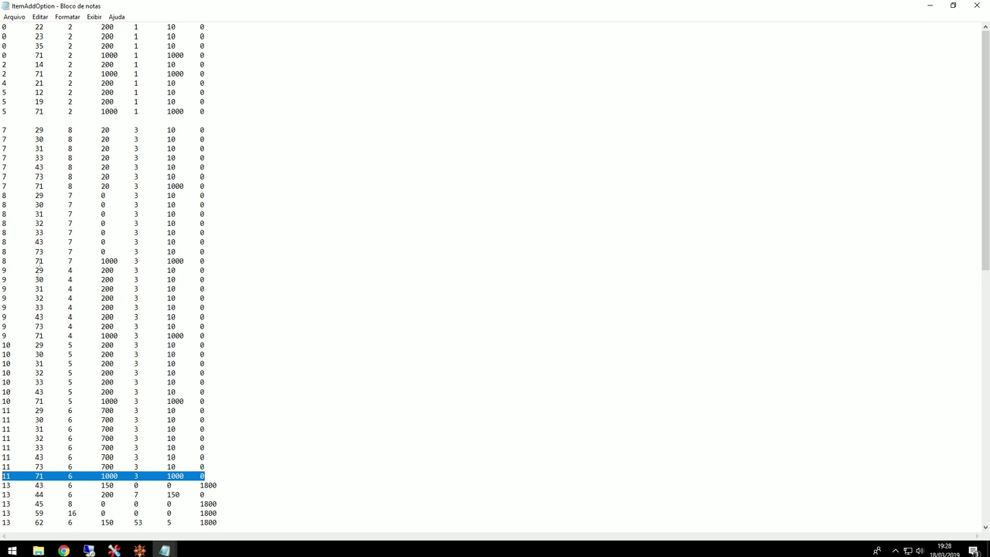
{"action": "left_click", "coordinate": [39, 477]}
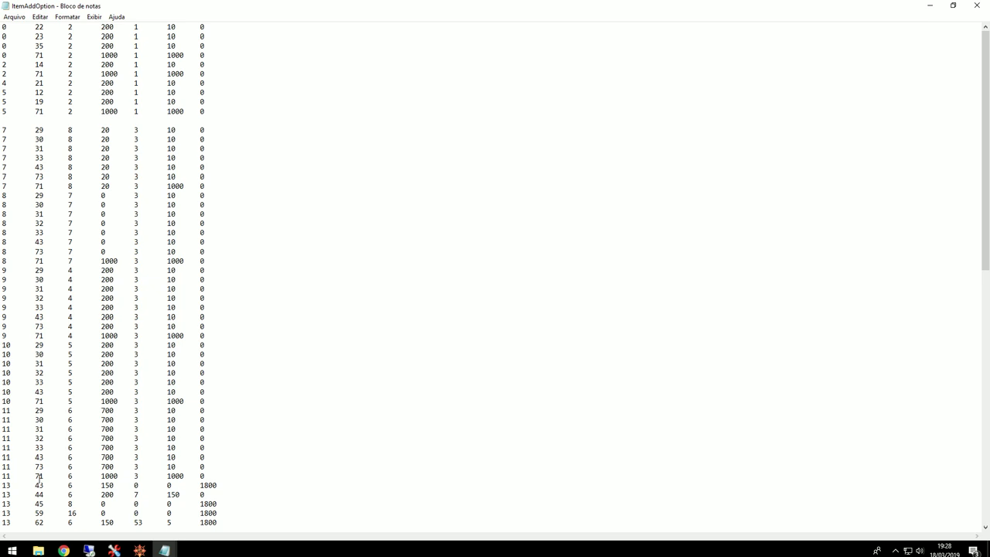
{"action": "key", "text": "BackSpace"}
{"action": "type", "text": "5"}
{"action": "key", "text": "BackSpace"}
{"action": "type", "text": "8"}
{"action": "left_click", "coordinate": [39, 336]}
{"action": "key", "text": "BackSpace"}
{"action": "type", "text": "8"}
Step: Set the second value to 81 in the added last rows of groups 8 and 7
{"action": "left_click", "coordinate": [39, 261]}
{"action": "key", "text": "BackSpace"}
{"action": "type", "text": "8"}
{"action": "left_click", "coordinate": [40, 186]}
{"action": "key", "text": "BackSpace"}
{"action": "type", "text": "8"}
Step: Check the index 81 rows of groups 11, 10, 9, 8 and 7 one by one
{"action": "left_click_drag", "start_coordinate": [205, 401], "coordinate": [2, 400]}
{"action": "left_click_drag", "start_coordinate": [3, 476], "coordinate": [229, 480]}
{"action": "left_click_drag", "start_coordinate": [8, 401], "coordinate": [201, 401]}
{"action": "left_click_drag", "start_coordinate": [205, 337], "coordinate": [3, 337]}
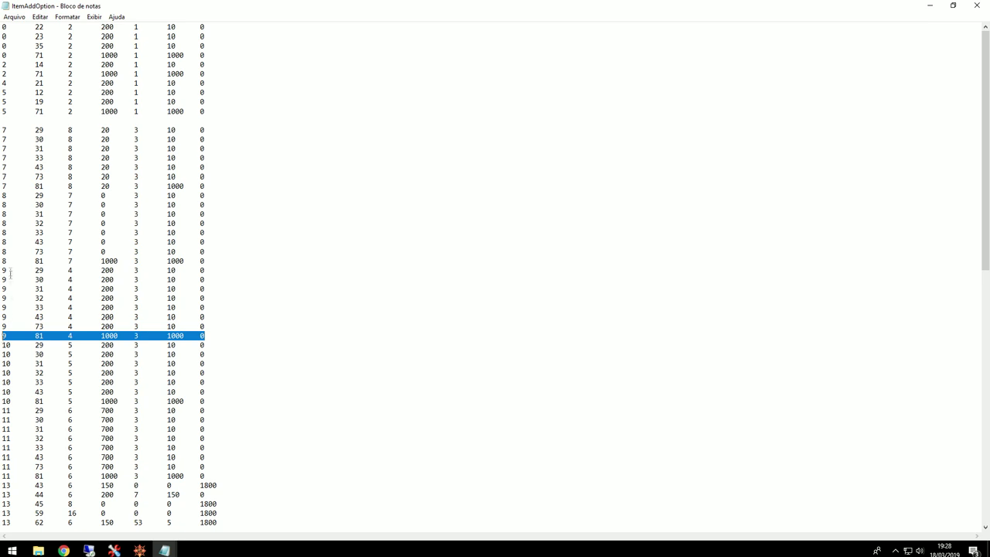
{"action": "left_click_drag", "start_coordinate": [3, 261], "coordinate": [218, 263]}
{"action": "left_click_drag", "start_coordinate": [207, 189], "coordinate": [2, 186]}
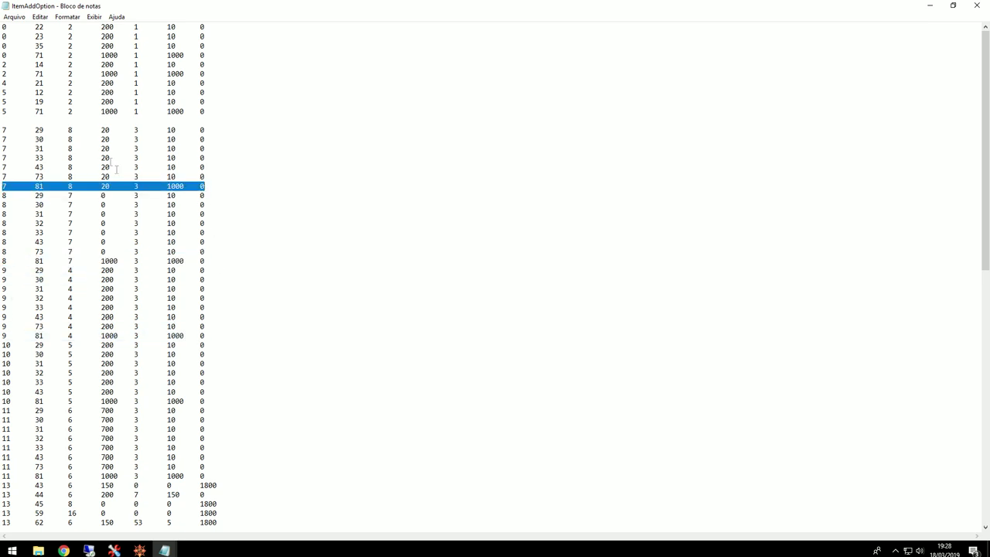
Step: Remove the blank line above the group 7 rows, then save and close the ItemAddOption text file
{"action": "left_click", "coordinate": [98, 124]}
{"action": "key", "text": "Delete"}
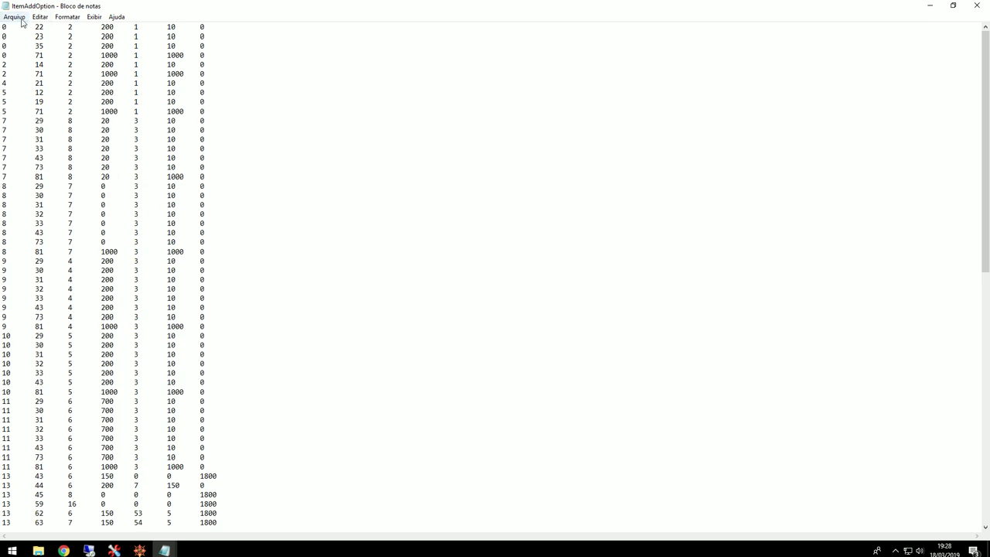
{"action": "left_click", "coordinate": [39, 16]}
{"action": "left_click", "coordinate": [27, 52]}
{"action": "left_click", "coordinate": [978, 8]}
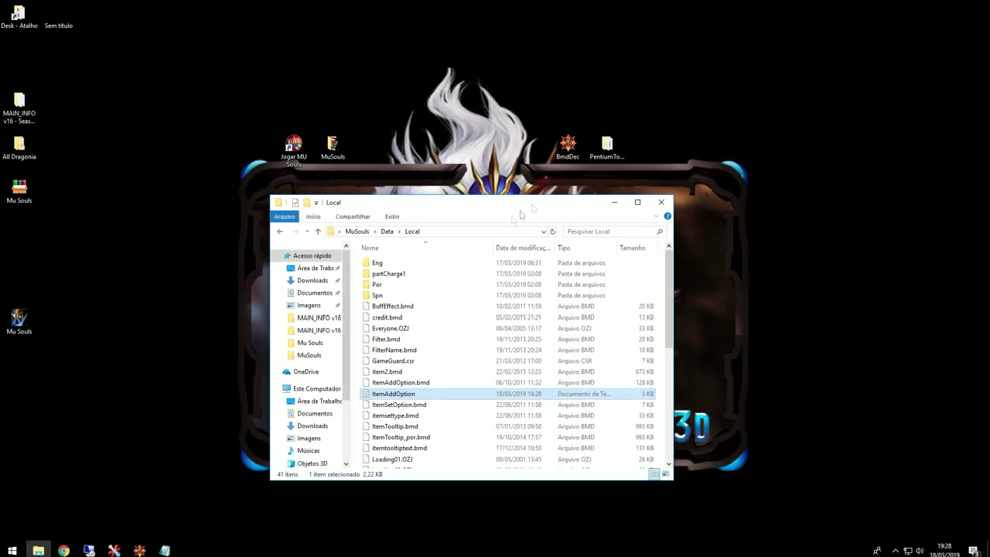
Step: Switch to BmdDec and load ItemAddOption.txt for EX603 encryption
{"action": "left_click", "coordinate": [614, 202]}
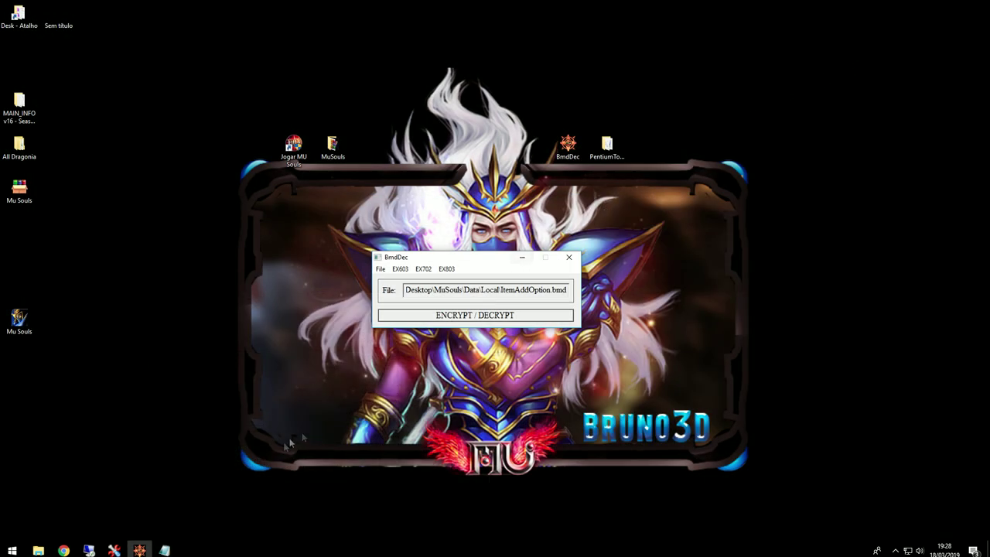
{"action": "left_click", "coordinate": [400, 268]}
{"action": "mouse_move", "coordinate": [435, 268]}
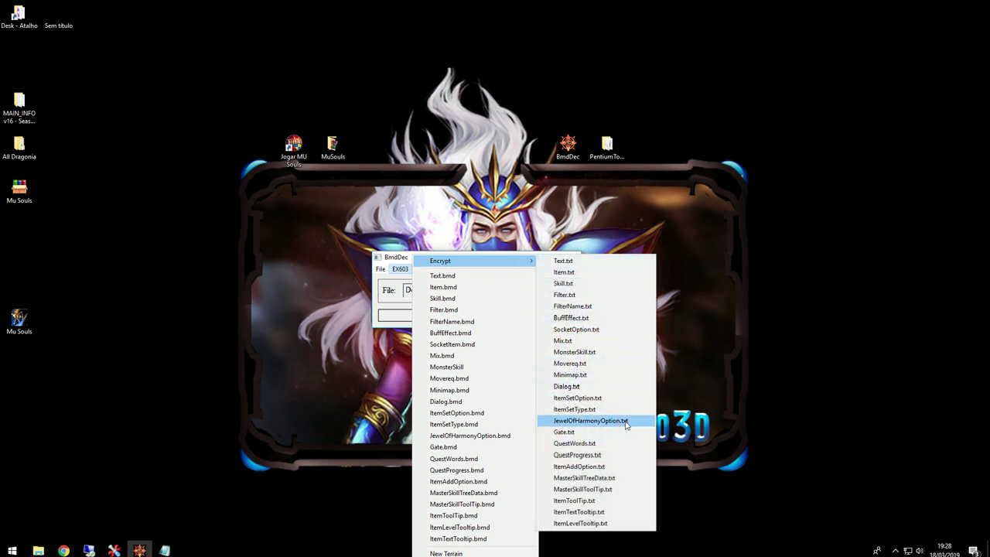
{"action": "left_click", "coordinate": [567, 469]}
{"action": "left_click", "coordinate": [501, 374]}
{"action": "double_click", "coordinate": [501, 374]}
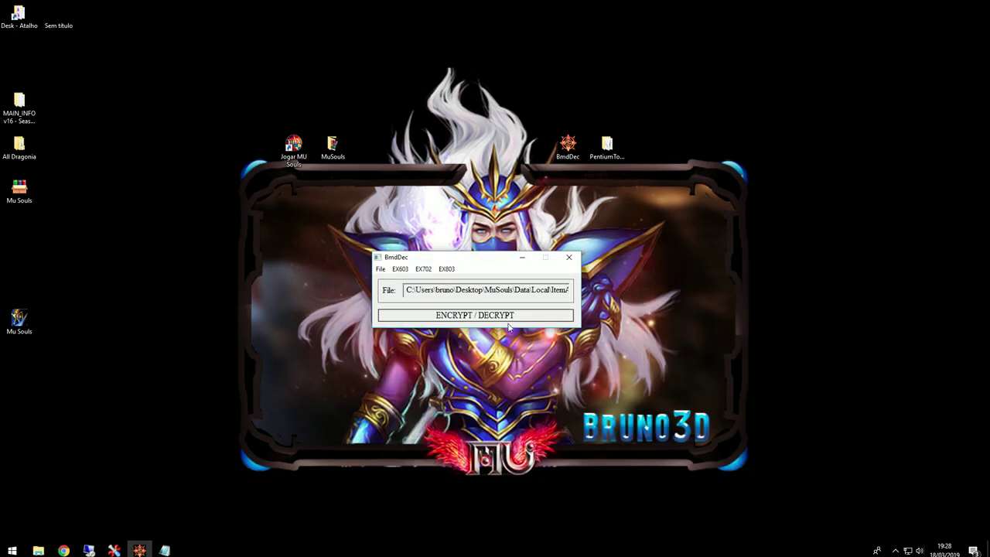
Step: Encrypt the loaded text file to ItemAddOption.bmd in the Local folder, replacing the existing file
{"action": "left_click", "coordinate": [500, 315]}
{"action": "left_click", "coordinate": [541, 428]}
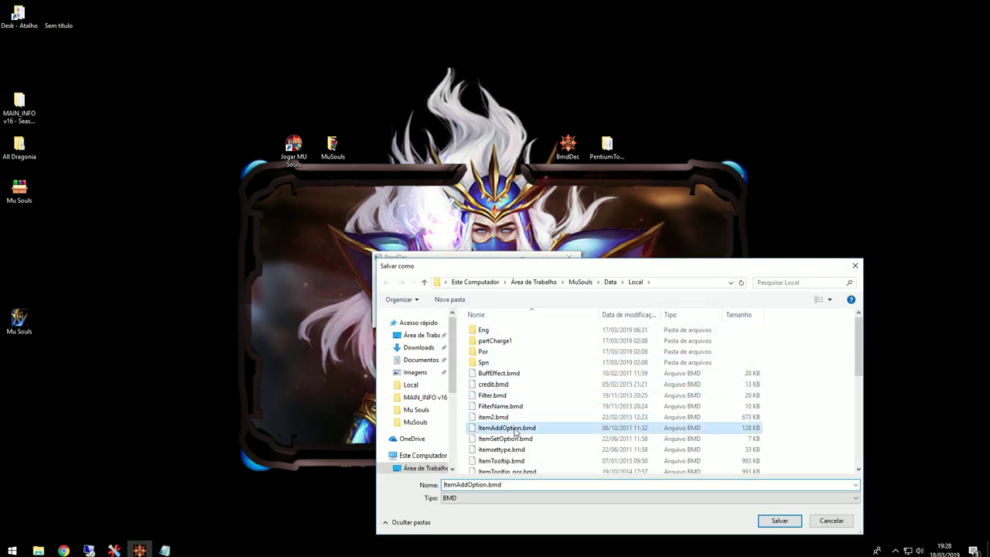
{"action": "double_click", "coordinate": [510, 430]}
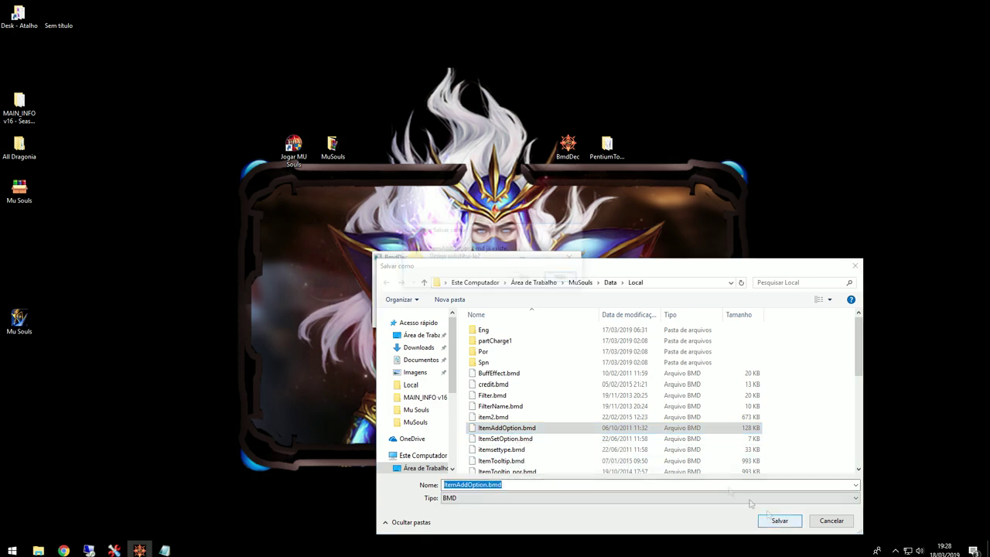
{"action": "left_click", "coordinate": [524, 279]}
{"action": "left_click", "coordinate": [524, 303]}
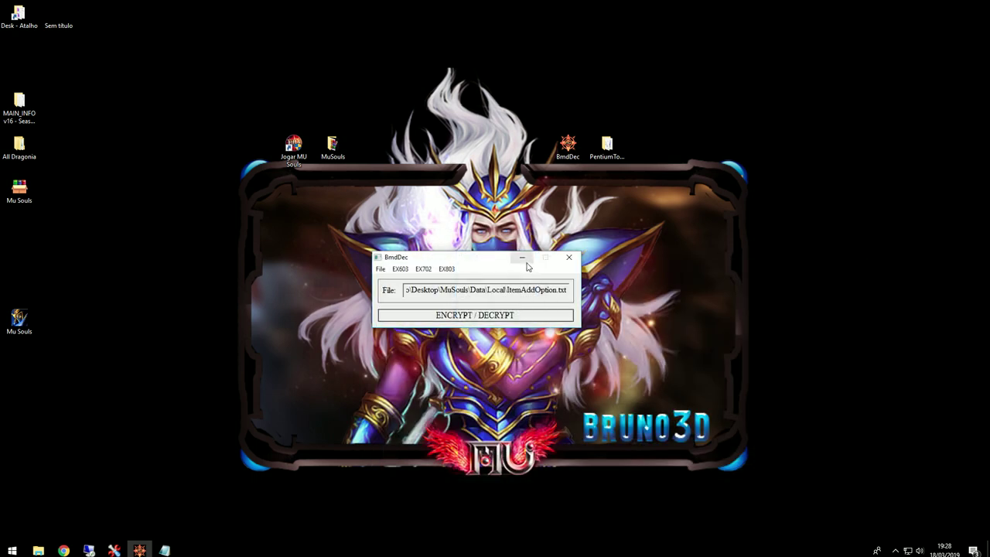
{"action": "left_click", "coordinate": [526, 262]}
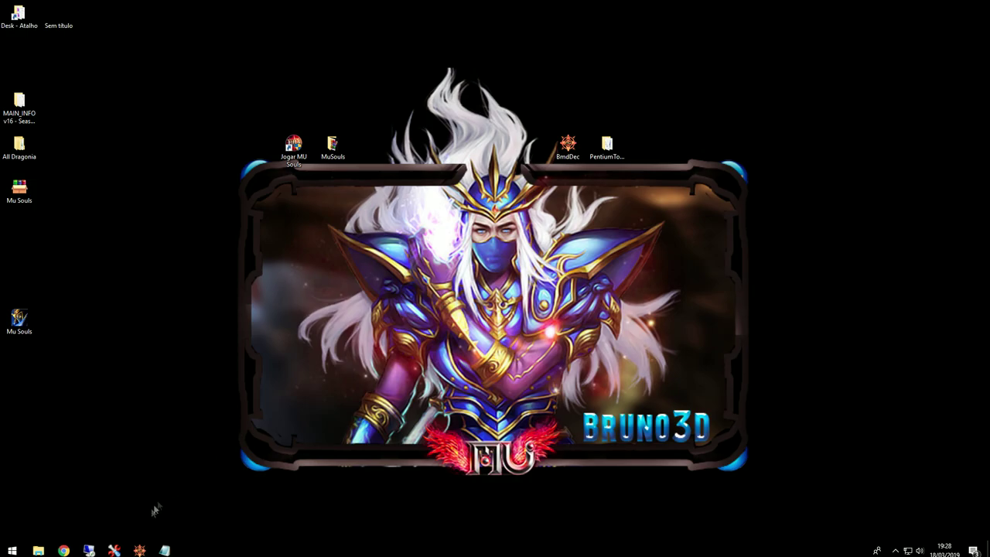
Step: Switch to the remote server and open 380ItemType from the Data\Item folder in a maximized window
{"action": "left_click", "coordinate": [91, 550]}
{"action": "left_click", "coordinate": [289, 299]}
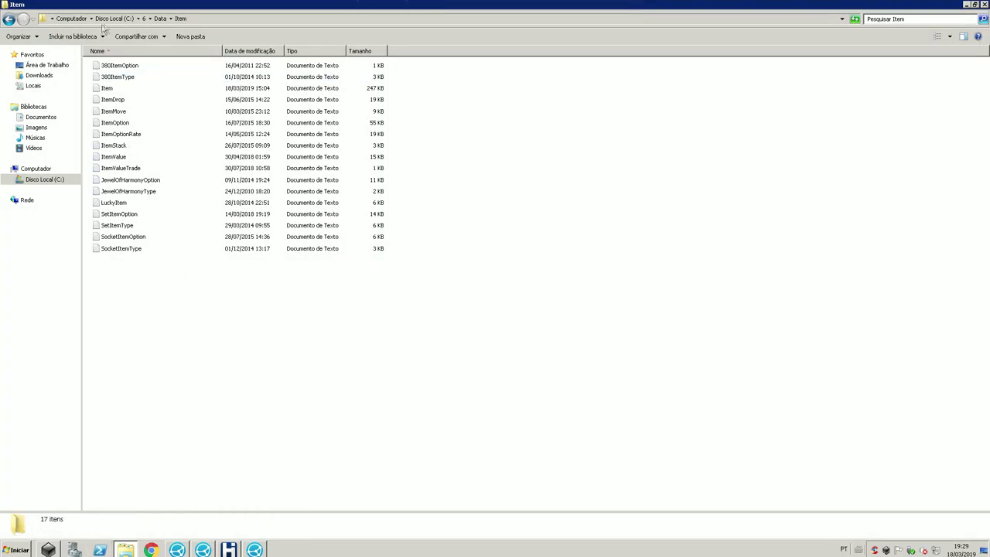
{"action": "double_click", "coordinate": [113, 78]}
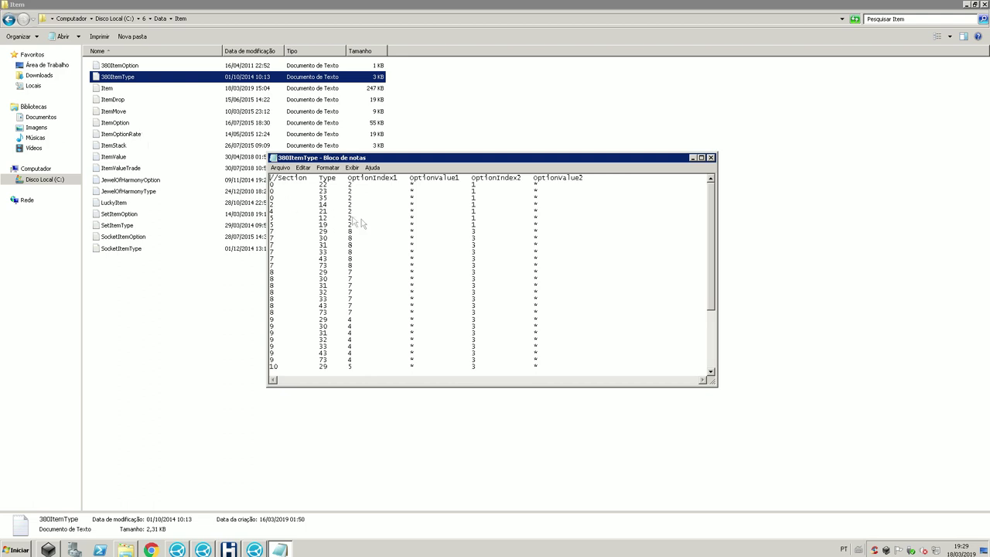
{"action": "left_click", "coordinate": [701, 159]}
Step: Duplicate the section 0 row with Type 35 directly below it and set the copy's Type to 71
{"action": "left_click_drag", "start_coordinate": [2, 44], "coordinate": [284, 46]}
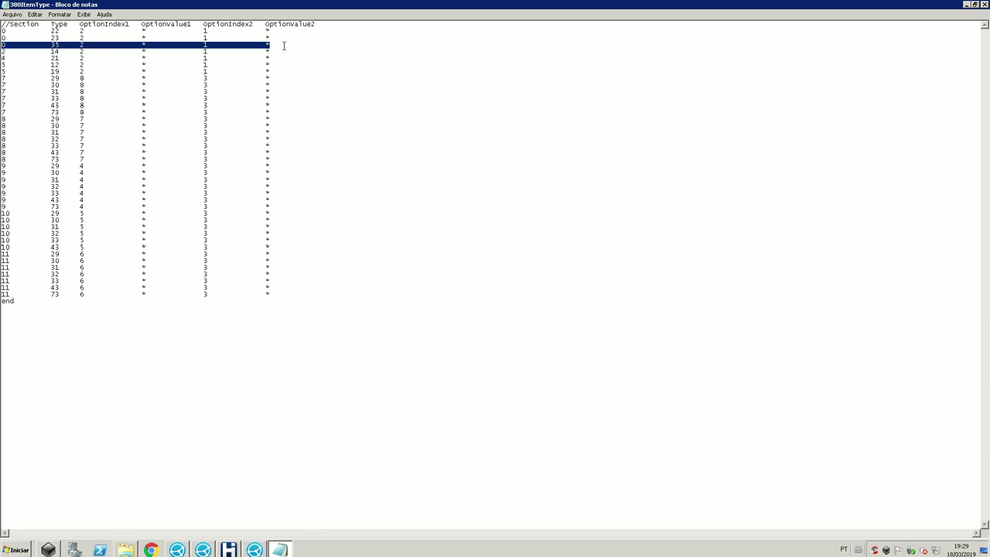
{"action": "key", "text": "ctrl+c"}
{"action": "left_click", "coordinate": [284, 45]}
{"action": "key", "text": "Return"}
{"action": "key", "text": "ctrl+v"}
{"action": "double_click", "coordinate": [54, 52]}
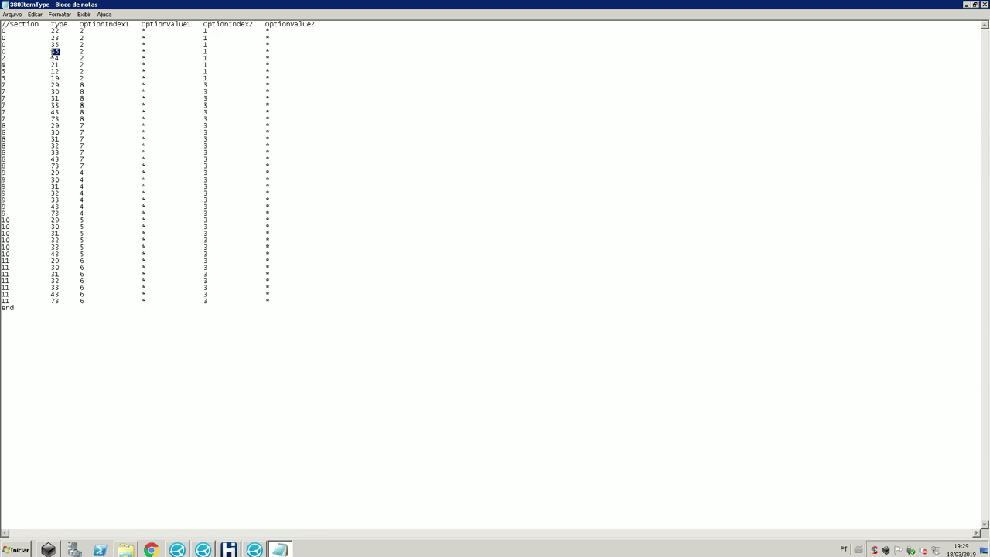
{"action": "type", "text": "71"}
Step: Open 380ItemOption from the Item folder and arrange it side by side with the restored 380ItemType window
{"action": "left_click", "coordinate": [80, 51]}
{"action": "key", "text": "super+Down"}
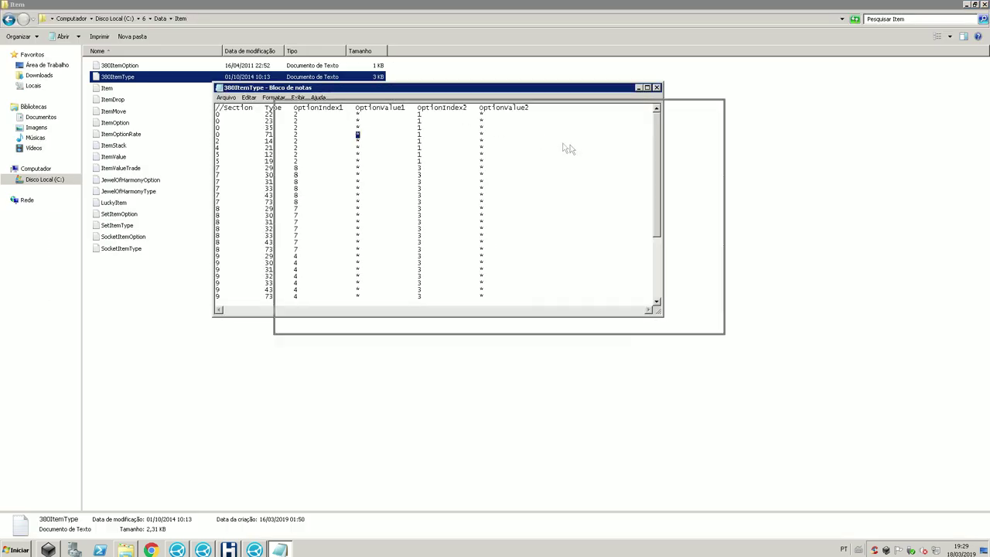
{"action": "double_click", "coordinate": [194, 68]}
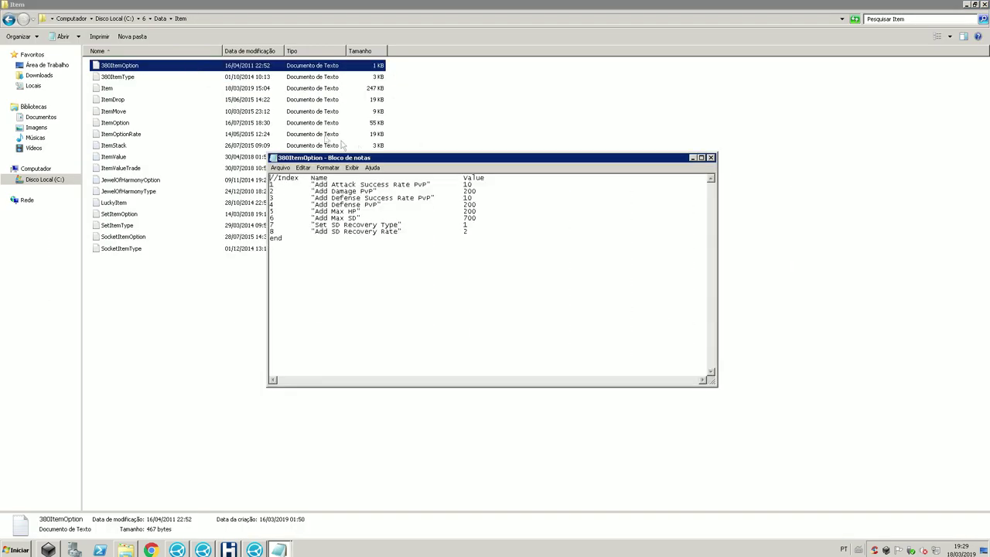
{"action": "left_click_drag", "start_coordinate": [447, 159], "coordinate": [195, 124]}
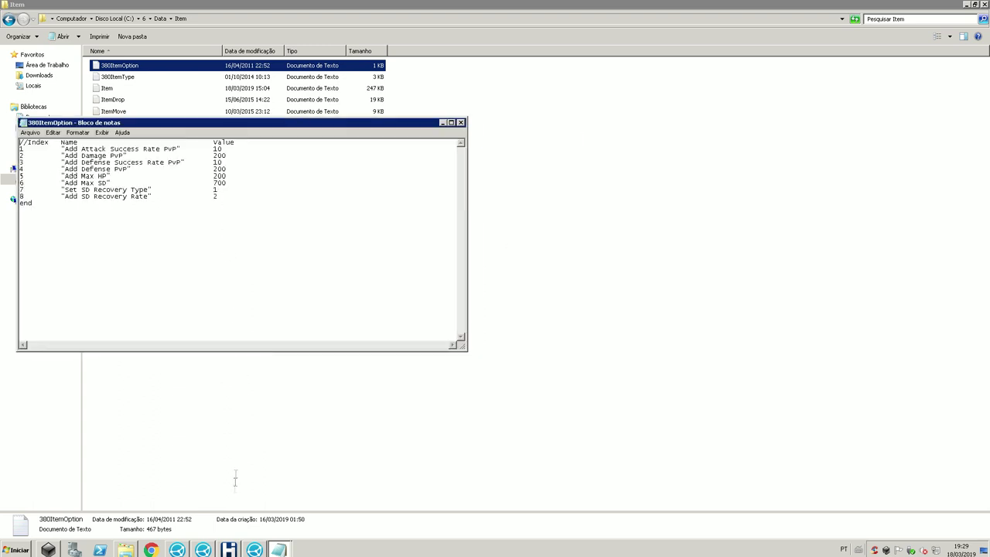
{"action": "left_click", "coordinate": [272, 551]}
{"action": "left_click", "coordinate": [265, 514]}
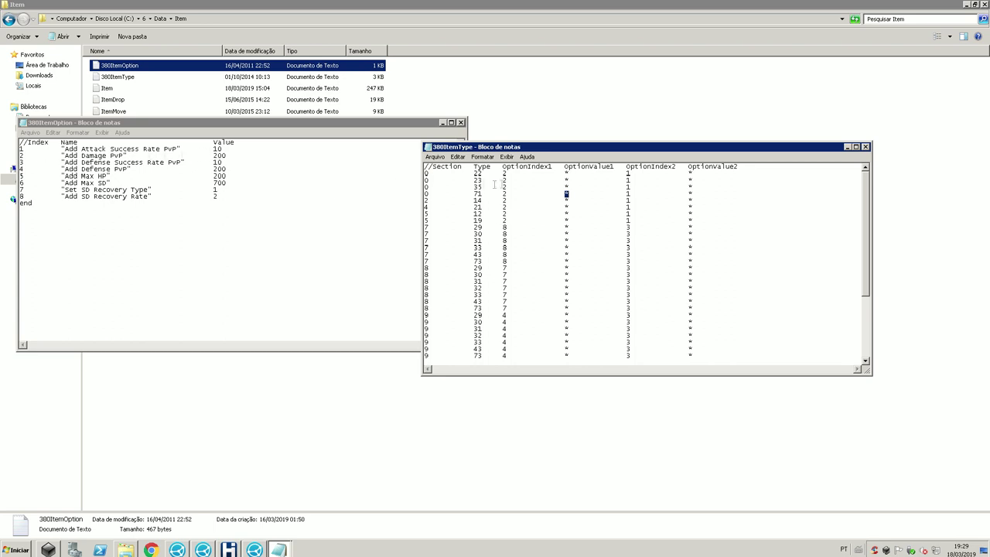
Step: Set OptionValue1 and OptionValue2 to 1000 in the section 0 row with Type 71
{"action": "type", "text": "1000"}
{"action": "left_click_drag", "start_coordinate": [705, 194], "coordinate": [688, 195]}
{"action": "type", "text": "1000"}
{"action": "key", "text": "Delete"}
{"action": "key", "text": "Delete"}
{"action": "key", "text": "Delete"}
Step: Duplicate the section 2 row with Type 14 directly below it and set the copy's Type to 71
{"action": "left_click_drag", "start_coordinate": [581, 193], "coordinate": [702, 201]}
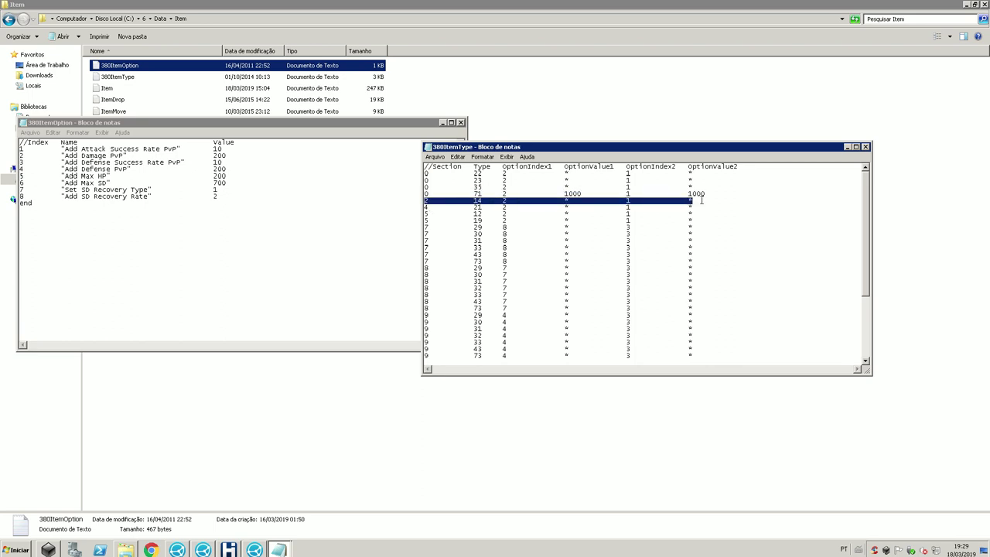
{"action": "key", "text": "ctrl+c"}
{"action": "left_click", "coordinate": [702, 201]}
{"action": "key", "text": "Return"}
{"action": "key", "text": "ctrl+v"}
{"action": "double_click", "coordinate": [481, 207]}
{"action": "type", "text": "71"}
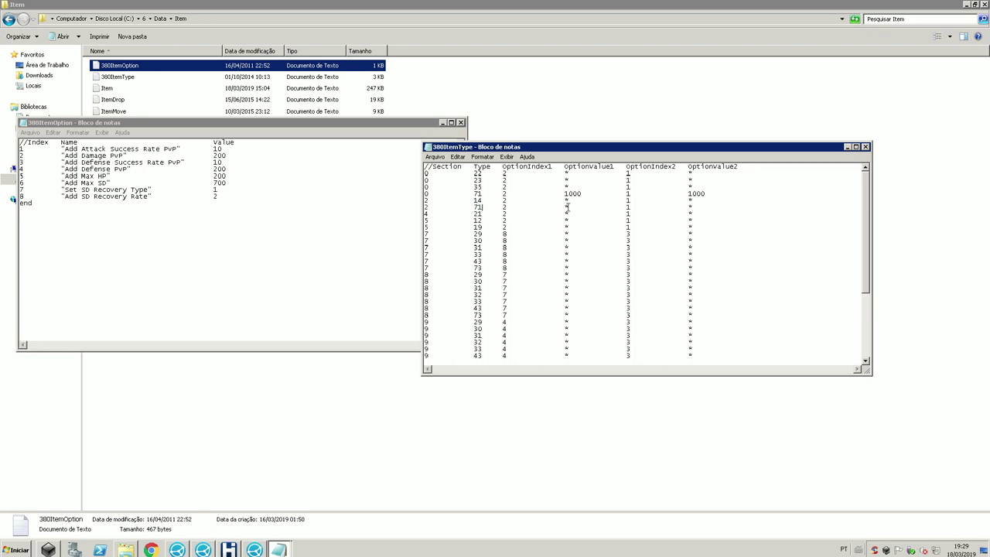
Step: Set OptionValue1 and OptionValue2 to 1000 in the section 2 row with Type 71
{"action": "left_click_drag", "start_coordinate": [546, 201], "coordinate": [568, 207]}
{"action": "left_click", "coordinate": [567, 207]}
{"action": "type", "text": "1000"}
{"action": "key", "text": "Delete"}
{"action": "double_click", "coordinate": [697, 207]}
{"action": "type", "text": "1000"}
Step: Duplicate the section 5 row with Type 19 directly below it and set the copy's Type to 71
{"action": "left_click_drag", "start_coordinate": [425, 226], "coordinate": [706, 228]}
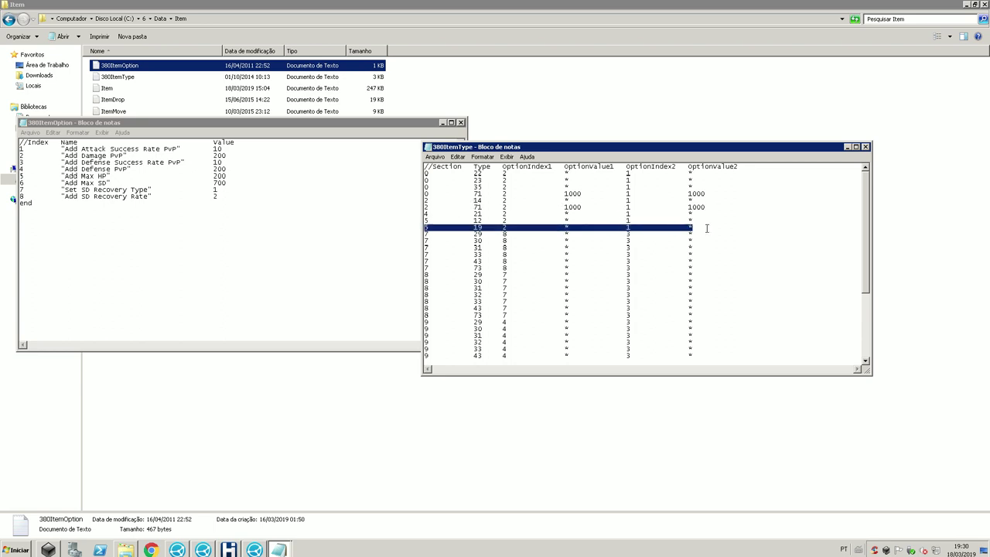
{"action": "key", "text": "ctrl+c"}
{"action": "left_click", "coordinate": [707, 228]}
{"action": "key", "text": "Return"}
{"action": "key", "text": "ctrl+v"}
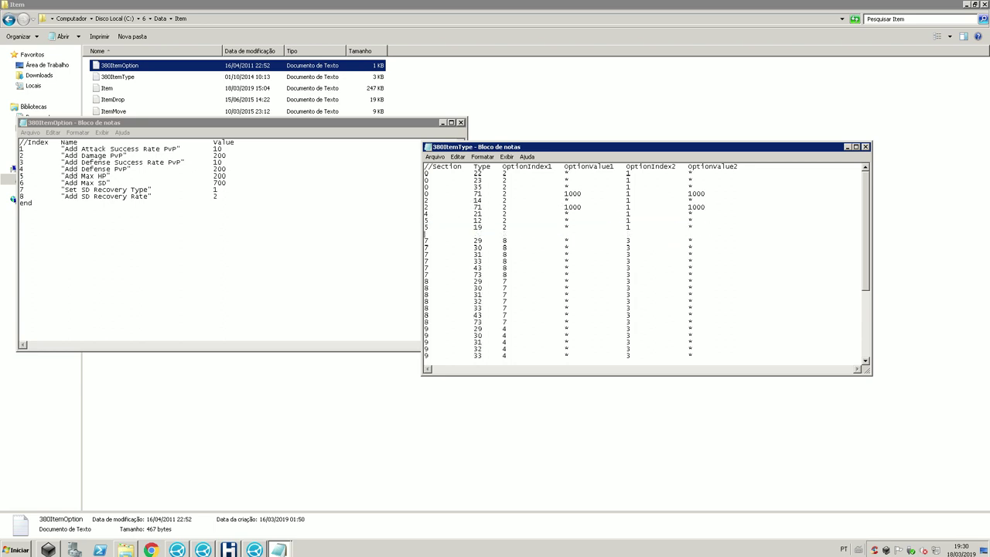
{"action": "double_click", "coordinate": [478, 233]}
{"action": "type", "text": "71"}
Step: In the section 5 row with Type 71, set OptionValue1 to 10000 and OptionValue2 to 1000
{"action": "double_click", "coordinate": [565, 234]}
{"action": "type", "text": "10000"}
{"action": "key", "text": "Delete"}
{"action": "key", "text": "Delete"}
{"action": "key", "text": "Delete"}
{"action": "key", "text": "Delete"}
{"action": "left_click", "coordinate": [688, 234]}
{"action": "type", "text": "1000"}
Step: Duplicate the section 7 row with Type 73 directly below it and set the copy's Type to 81
{"action": "left_click_drag", "start_coordinate": [425, 275], "coordinate": [696, 278]}
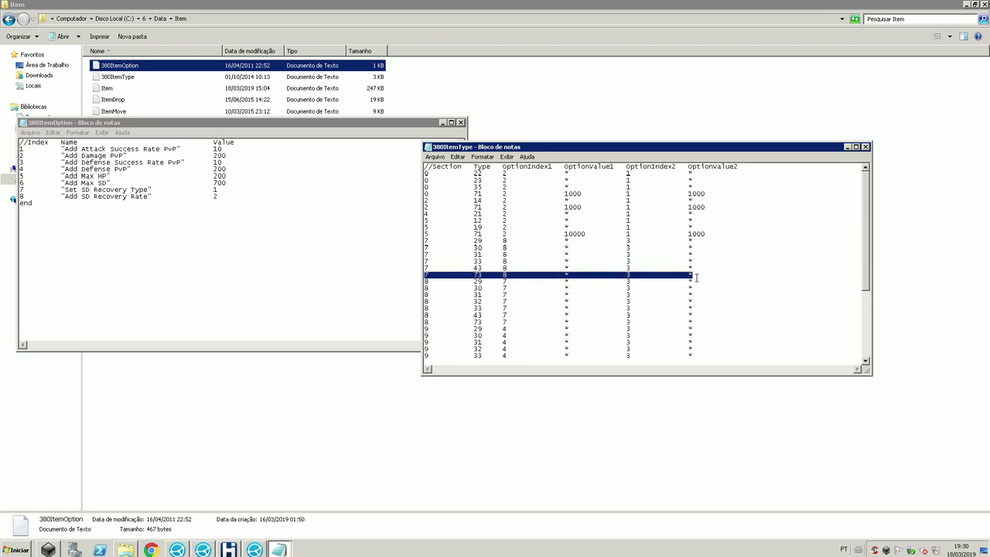
{"action": "key", "text": "ctrl+c"}
{"action": "left_click", "coordinate": [695, 278]}
{"action": "key", "text": "Return"}
{"action": "key", "text": "ctrl+v"}
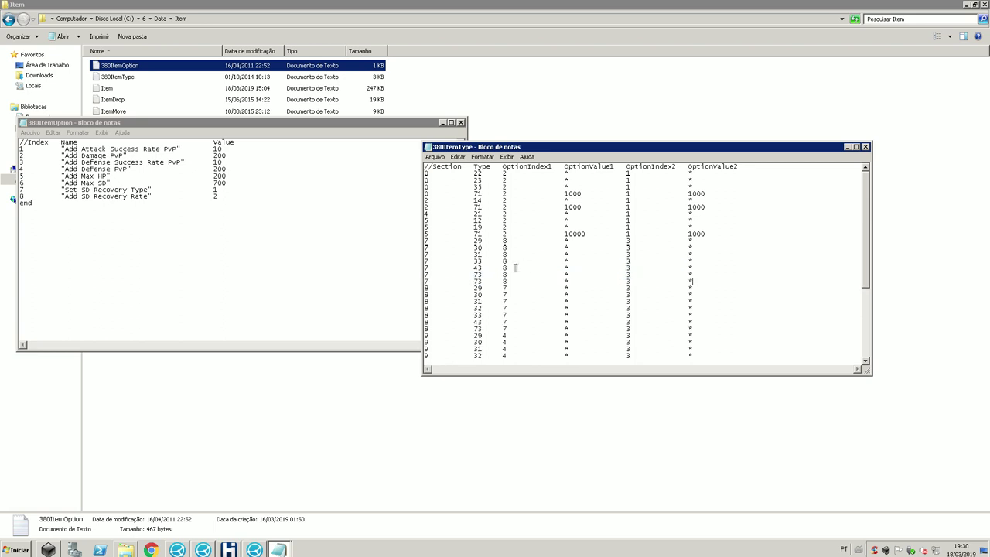
{"action": "left_click_drag", "start_coordinate": [482, 276], "coordinate": [477, 283]}
{"action": "type", "text": "80"}
Step: Set OptionValue1 and OptionValue2 to 1000 in the section 7 row with Type 81
{"action": "left_click_drag", "start_coordinate": [500, 282], "coordinate": [569, 281]}
{"action": "type", "text": "1000"}
{"action": "key", "text": "BackSpace"}
{"action": "key", "text": "BackSpace"}
{"action": "key", "text": "BackSpace"}
{"action": "left_click_drag", "start_coordinate": [693, 281], "coordinate": [688, 281]}
{"action": "type", "text": "1000"}
Step: Duplicate the section 8 row with Type 73 directly below it and set the copy's Type to 81
{"action": "left_click_drag", "start_coordinate": [425, 330], "coordinate": [697, 329]}
{"action": "key", "text": "ctrl+c"}
{"action": "left_click", "coordinate": [697, 328]}
{"action": "key", "text": "Return"}
{"action": "key", "text": "ctrl+v"}
{"action": "type", "text": "81"}
Step: Set OptionValue1 and OptionValue2 to 1000 in the section 8 row with Type 81
{"action": "left_click", "coordinate": [569, 334]}
{"action": "key", "text": "BackSpace"}
{"action": "type", "text": "1000"}
{"action": "key", "text": "Delete"}
{"action": "key", "text": "Delete"}
{"action": "left_click", "coordinate": [689, 335]}
{"action": "type", "text": "1000"}
{"action": "key", "text": "Delete"}
{"action": "left_click_drag", "start_coordinate": [706, 336], "coordinate": [442, 338]}
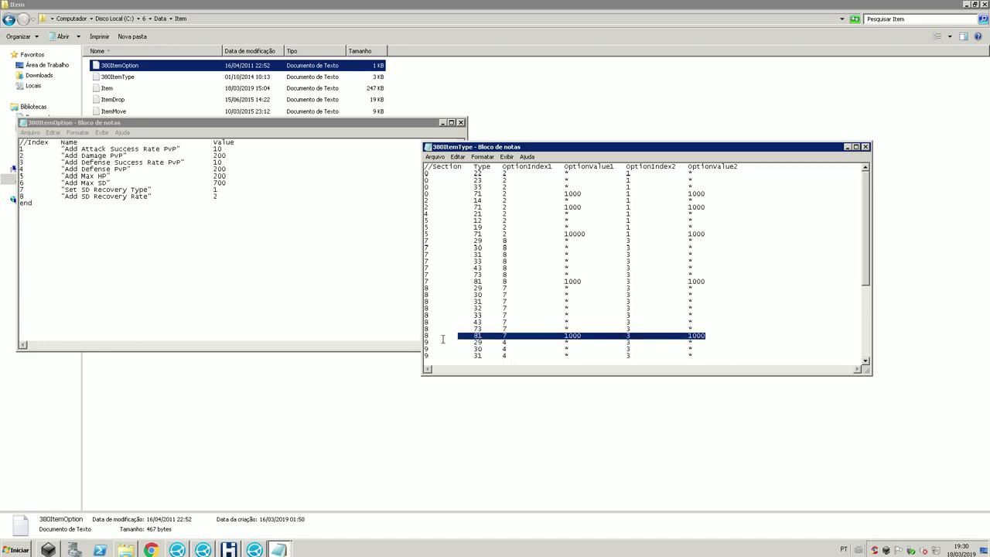
Step: Duplicate the section 9 row with Type 73 directly below it and set the copy's Type to 81
{"action": "scroll", "coordinate": [442, 339], "scroll_direction": "down", "scroll_amount": 2}
{"action": "left_click_drag", "start_coordinate": [435, 341], "coordinate": [697, 340]}
{"action": "key", "text": "ctrl+c"}
{"action": "left_click", "coordinate": [696, 340]}
{"action": "key", "text": "Return"}
{"action": "key", "text": "ctrl+v"}
{"action": "left_click_drag", "start_coordinate": [482, 349], "coordinate": [472, 351]}
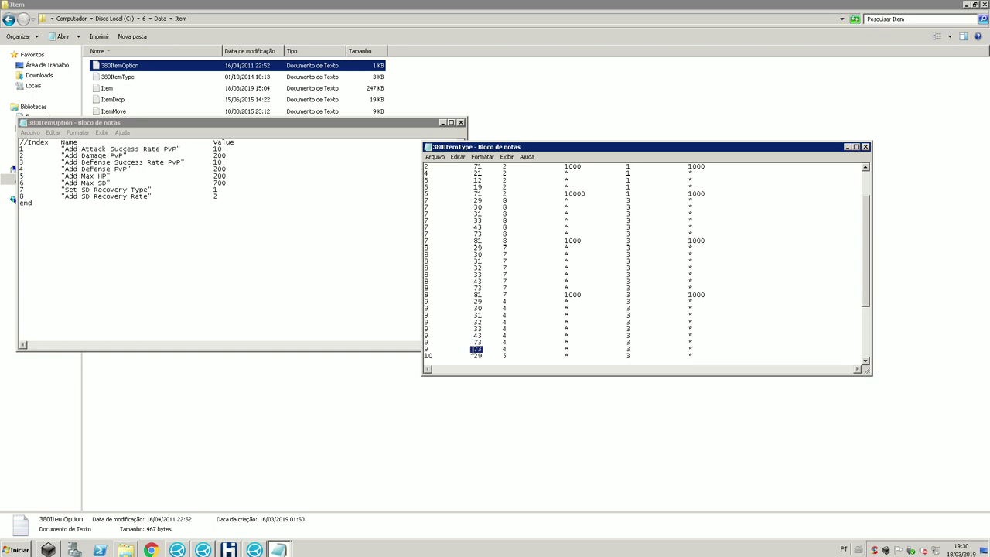
{"action": "type", "text": "81"}
Step: Set OptionValue1 and OptionValue2 to 1000 in the section 9 row with Type 81
{"action": "left_click", "coordinate": [472, 349]}
{"action": "type", "text": "10"}
{"action": "key", "text": "Delete"}
{"action": "key", "text": "Delete"}
{"action": "left_click", "coordinate": [688, 349]}
{"action": "type", "text": "1000"}
Step: Duplicate the section 10 row with Type 43 directly below it and set the copy's Type to 81
{"action": "scroll", "coordinate": [668, 336], "scroll_direction": "down", "scroll_amount": 4}
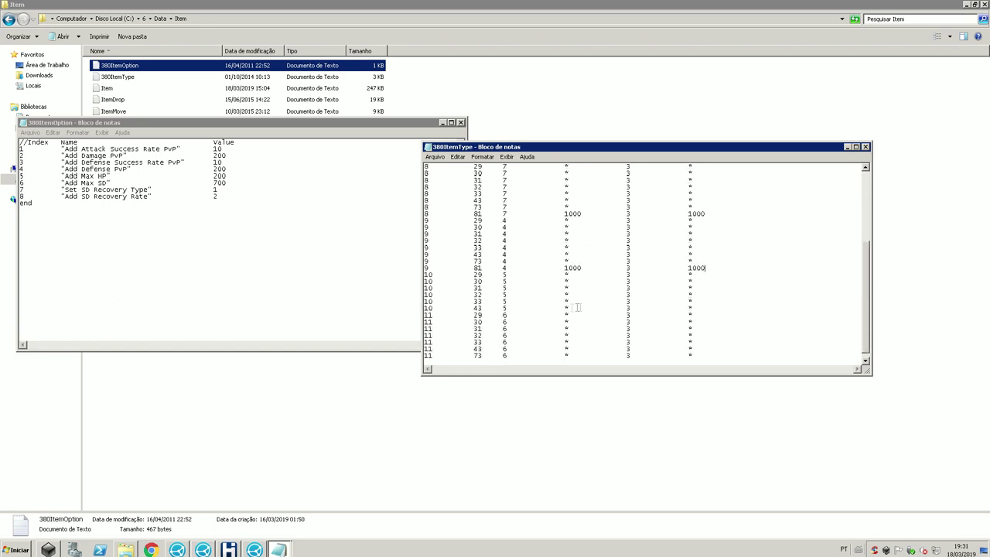
{"action": "left_click_drag", "start_coordinate": [693, 308], "coordinate": [423, 308]}
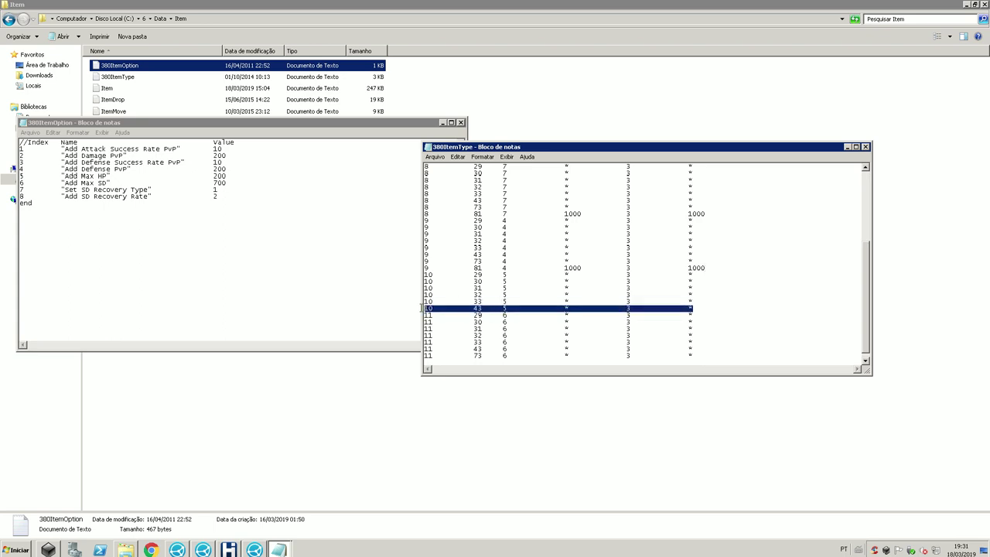
{"action": "key", "text": "ctrl+c"}
{"action": "key", "text": "End"}
{"action": "key", "text": "Return"}
{"action": "key", "text": "ctrl+v"}
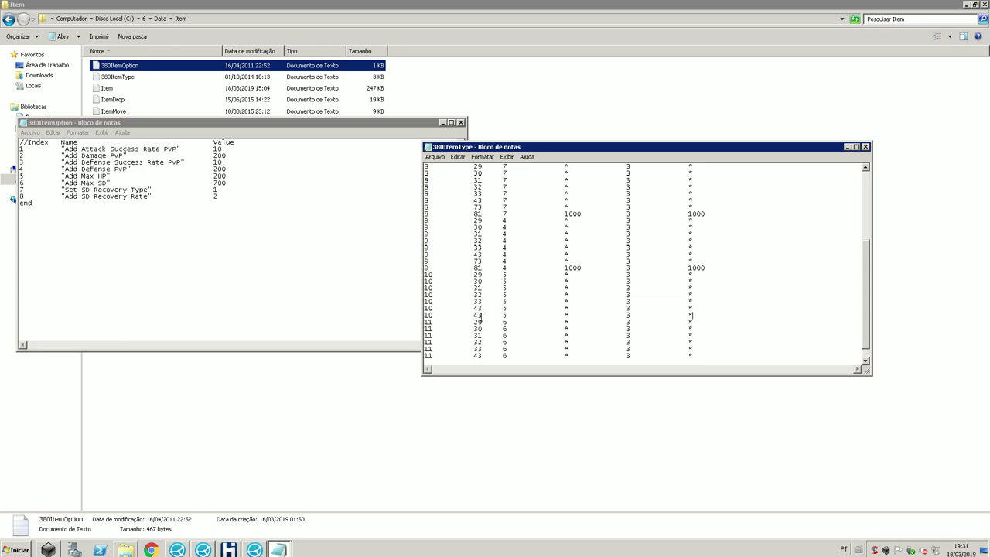
{"action": "type", "text": "8"}
Step: Set OptionValue1 and OptionValue2 to 1000 in the section 10 row with Type 81, keeping the columns aligned
{"action": "left_click_drag", "start_coordinate": [561, 315], "coordinate": [569, 313]}
{"action": "type", "text": "1000"}
{"action": "left_click", "coordinate": [557, 315]}
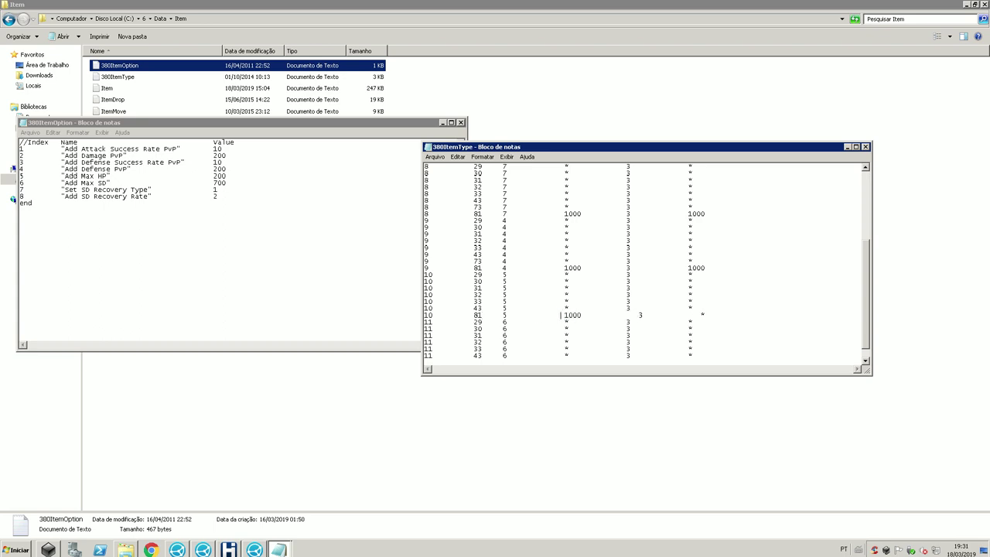
{"action": "key", "text": "BackSpace"}
{"action": "key", "text": "BackSpace"}
{"action": "left_click", "coordinate": [623, 315]}
{"action": "key", "text": "BackSpace"}
{"action": "left_click", "coordinate": [686, 315]}
{"action": "type", "text": "10000"}
{"action": "key", "text": "BackSpace"}
{"action": "scroll", "coordinate": [433, 313], "scroll_direction": "down", "scroll_amount": 1}
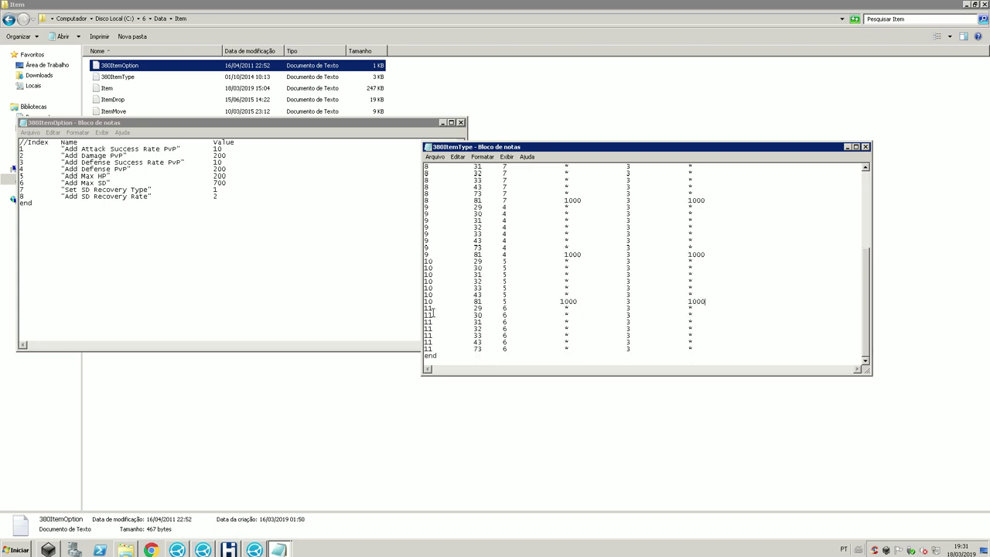
Step: Duplicate the section 11 row with Type 73 directly below it
{"action": "left_click_drag", "start_coordinate": [560, 301], "coordinate": [423, 301]}
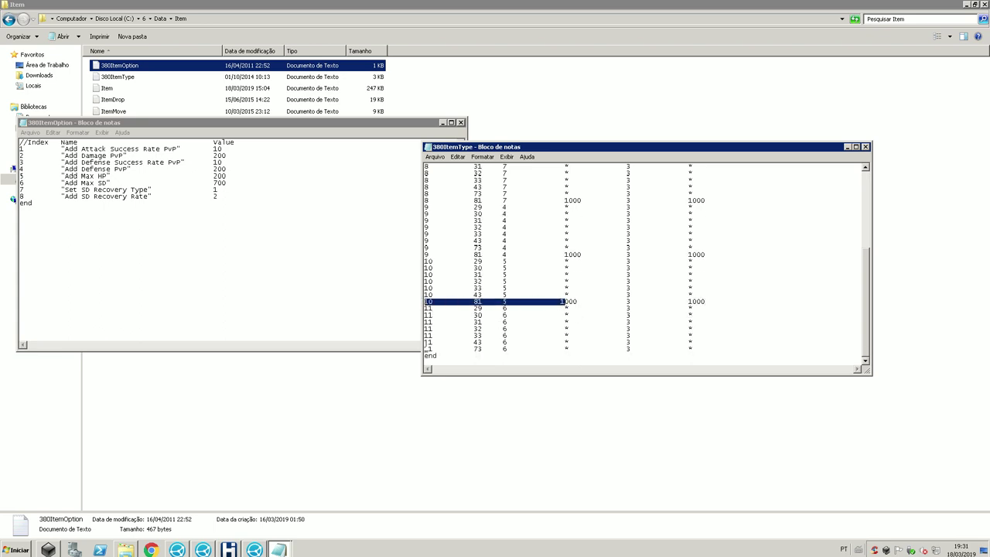
{"action": "left_click_drag", "start_coordinate": [425, 350], "coordinate": [695, 351]}
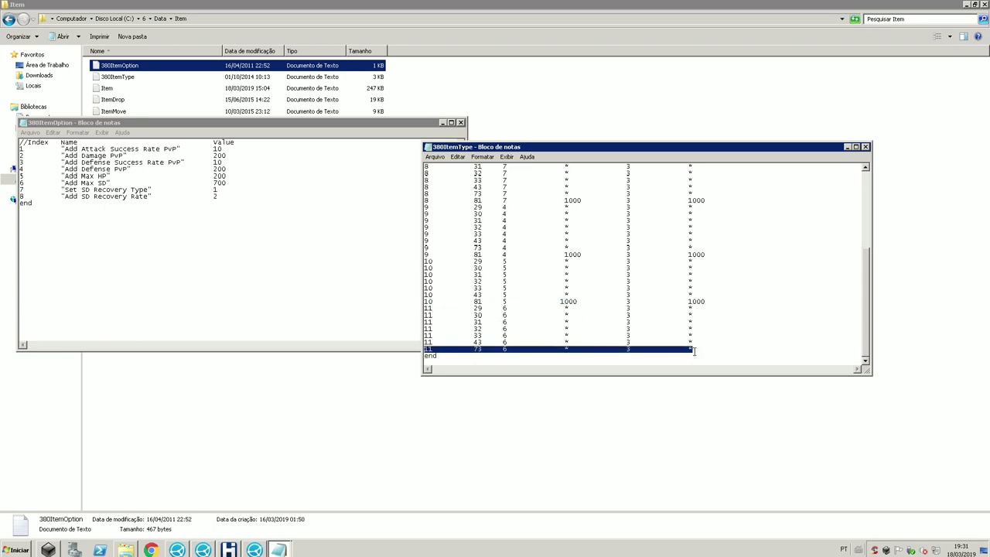
{"action": "key", "text": "ctrl+c"}
{"action": "left_click", "coordinate": [694, 351]}
{"action": "key", "text": "Return"}
{"action": "key", "text": "ctrl+v"}
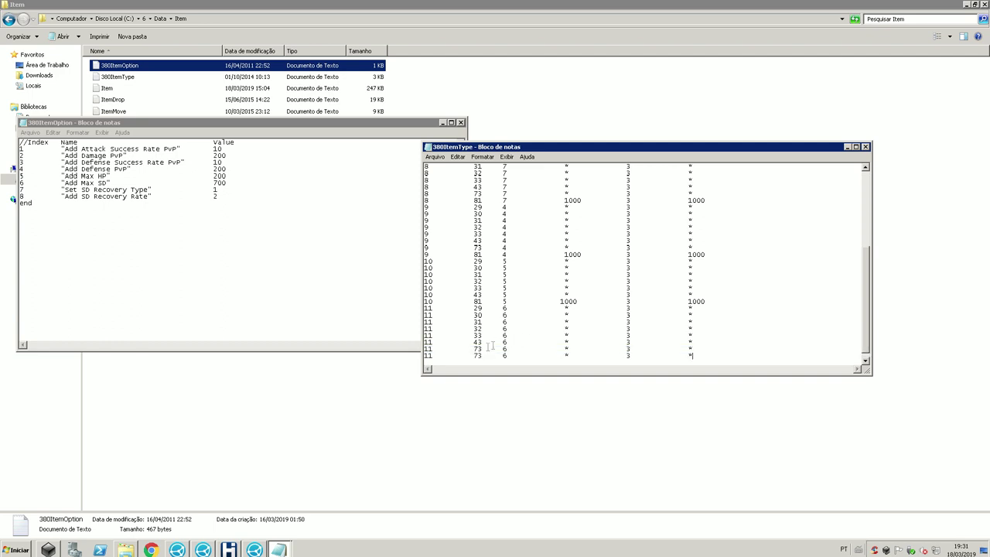
Step: Set the copied section 11 row's Type to 81 and both OptionValue1 and OptionValue2 to 1000
{"action": "type", "text": "81\t6\t1000"}
{"action": "key", "text": "Delete"}
{"action": "key", "text": "Delete"}
{"action": "key", "text": "Delete"}
{"action": "type", "text": "1000"}
{"action": "left_click", "coordinate": [561, 301]}
Step: Compare the OptionIndex1 numbers in 380ItemType with the option names listed in 380ItemOption
{"action": "scroll", "coordinate": [492, 345], "scroll_direction": "up", "scroll_amount": 5}
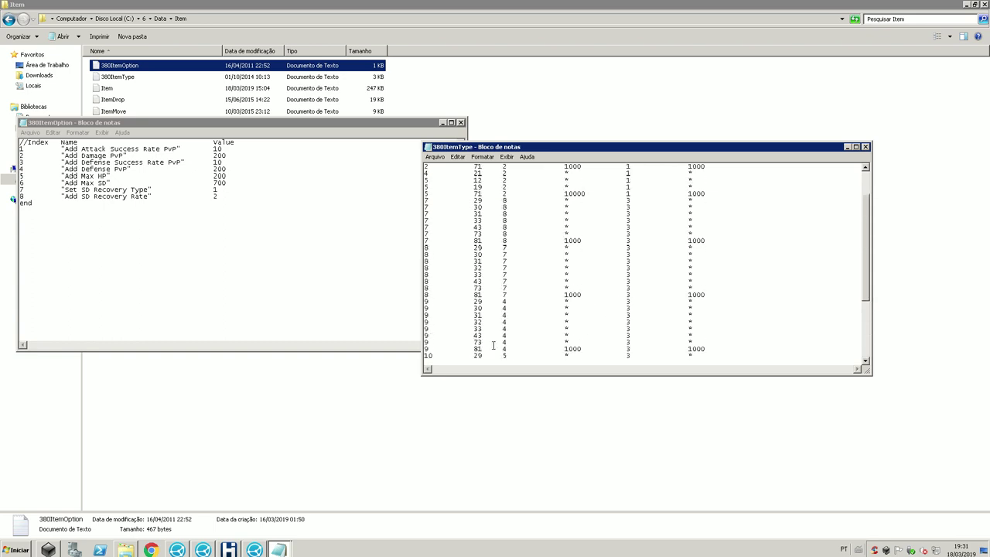
{"action": "scroll", "coordinate": [493, 345], "scroll_direction": "up", "scroll_amount": 2}
{"action": "double_click", "coordinate": [503, 173]}
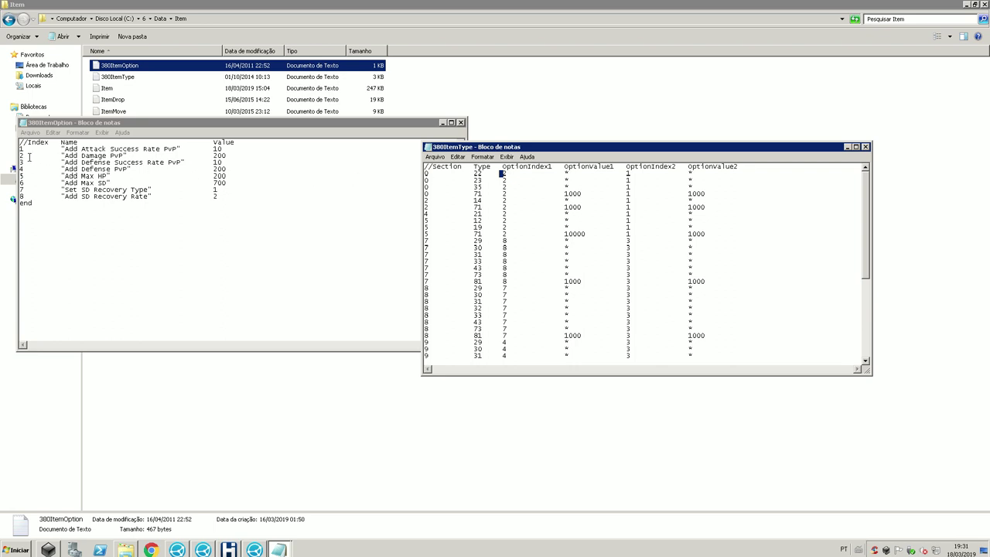
{"action": "left_click_drag", "start_coordinate": [28, 154], "coordinate": [176, 155]}
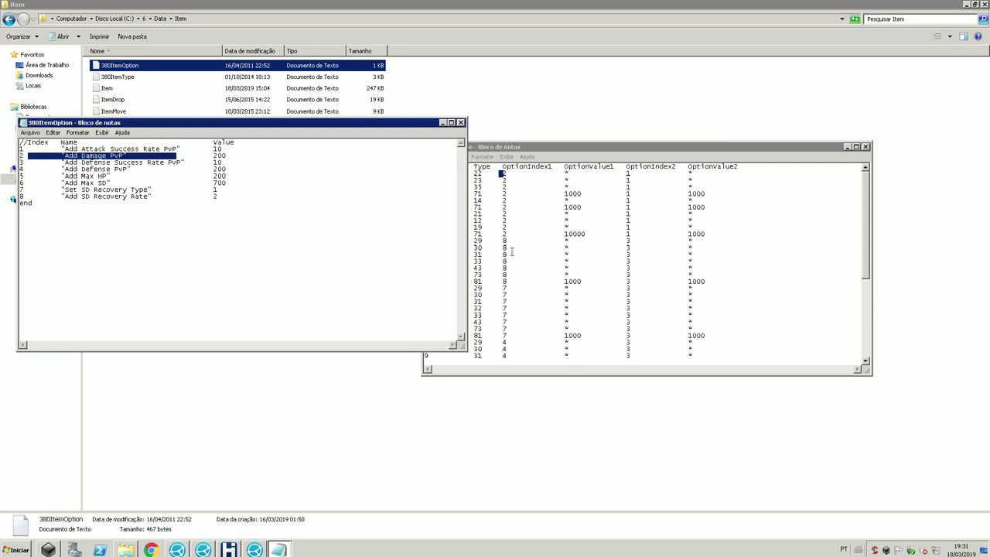
{"action": "left_click_drag", "start_coordinate": [506, 248], "coordinate": [506, 255]}
{"action": "double_click", "coordinate": [155, 191]}
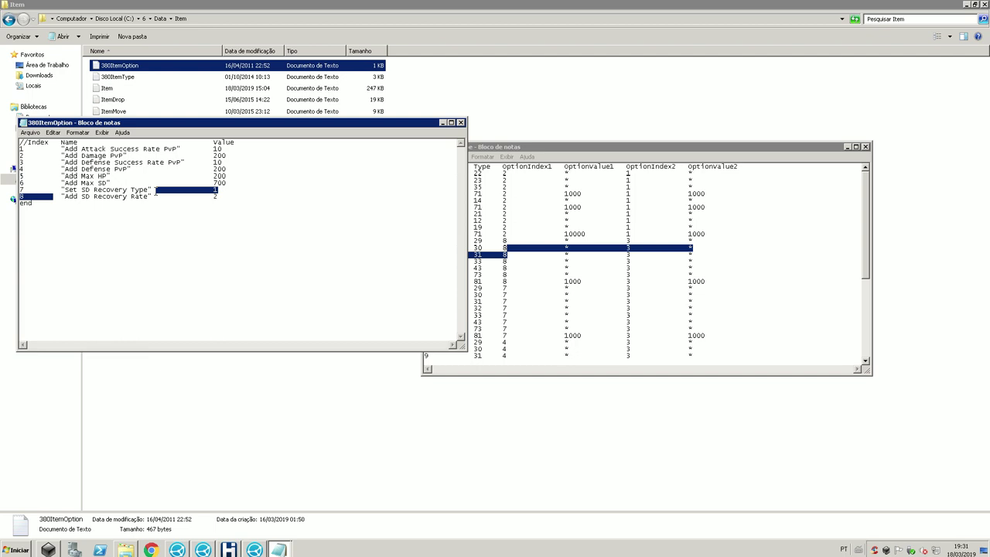
{"action": "left_click", "coordinate": [522, 281]}
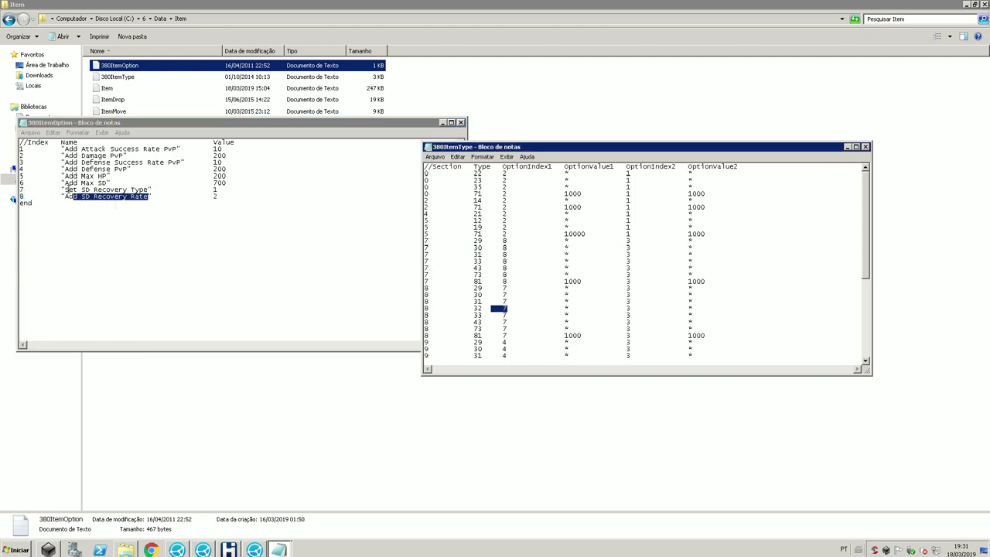
{"action": "left_click_drag", "start_coordinate": [67, 189], "coordinate": [143, 190]}
{"action": "left_click", "coordinate": [583, 260]}
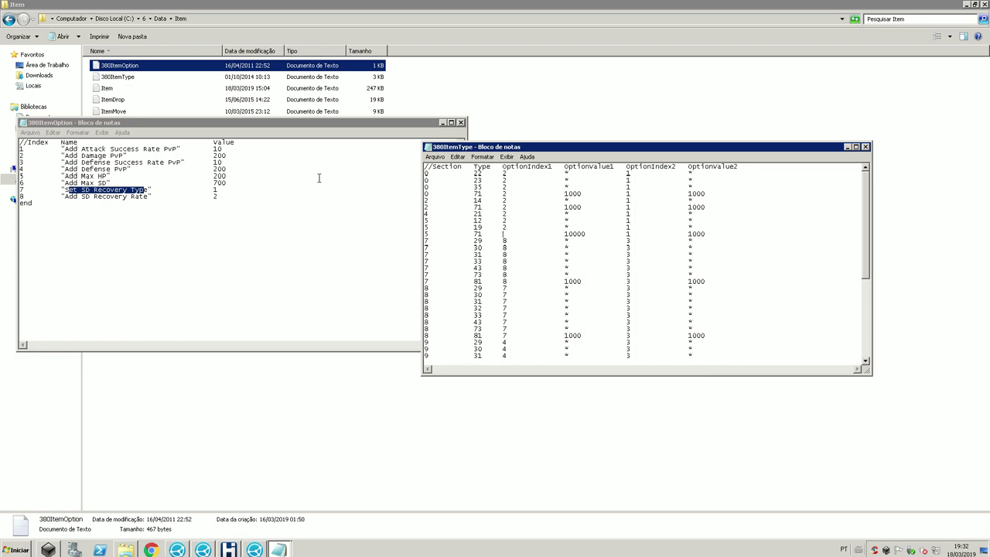
Step: Save 380ItemType and close both the 380ItemOption and 380ItemType files
{"action": "left_click", "coordinate": [437, 157]}
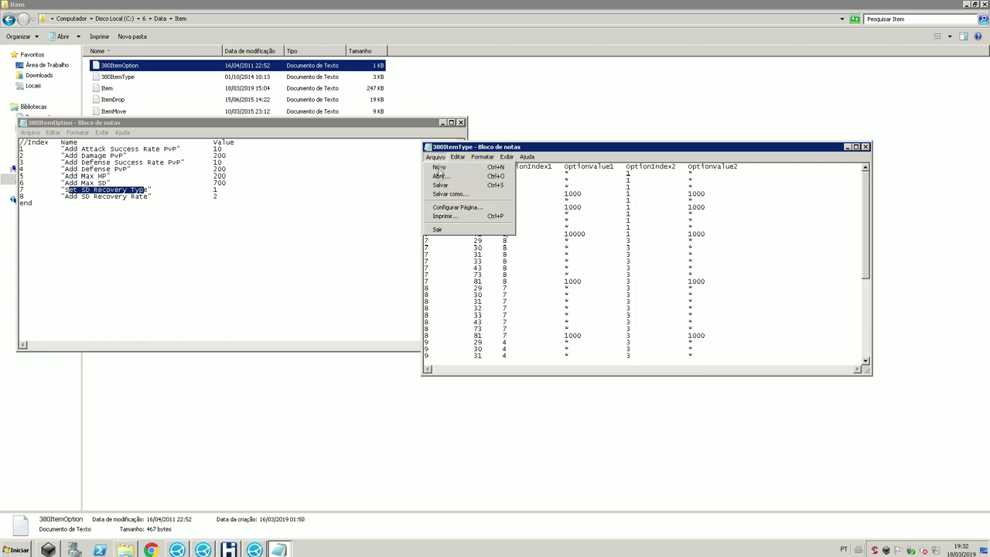
{"action": "left_click", "coordinate": [440, 185]}
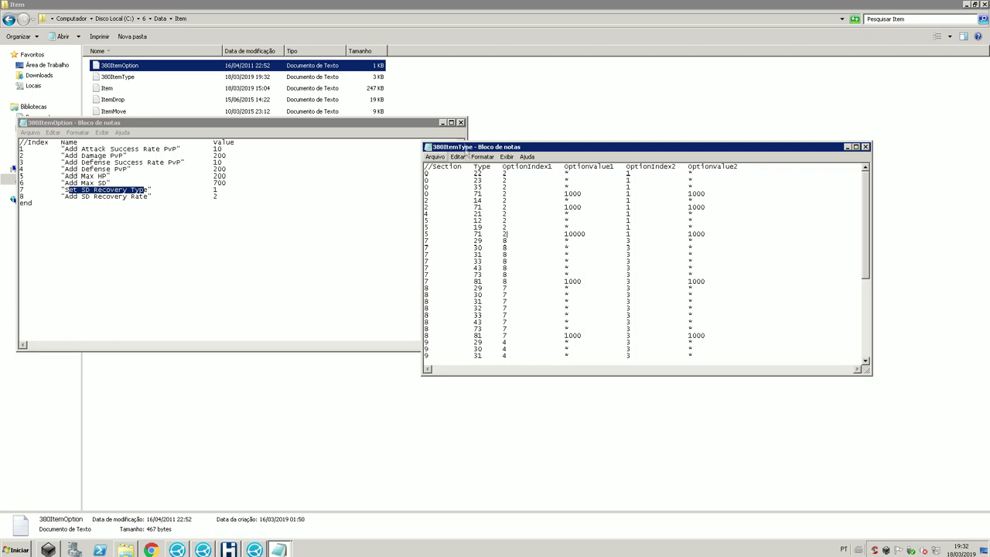
{"action": "left_click", "coordinate": [461, 122]}
{"action": "left_click", "coordinate": [438, 156]}
{"action": "left_click", "coordinate": [440, 185]}
{"action": "left_click", "coordinate": [865, 147]}
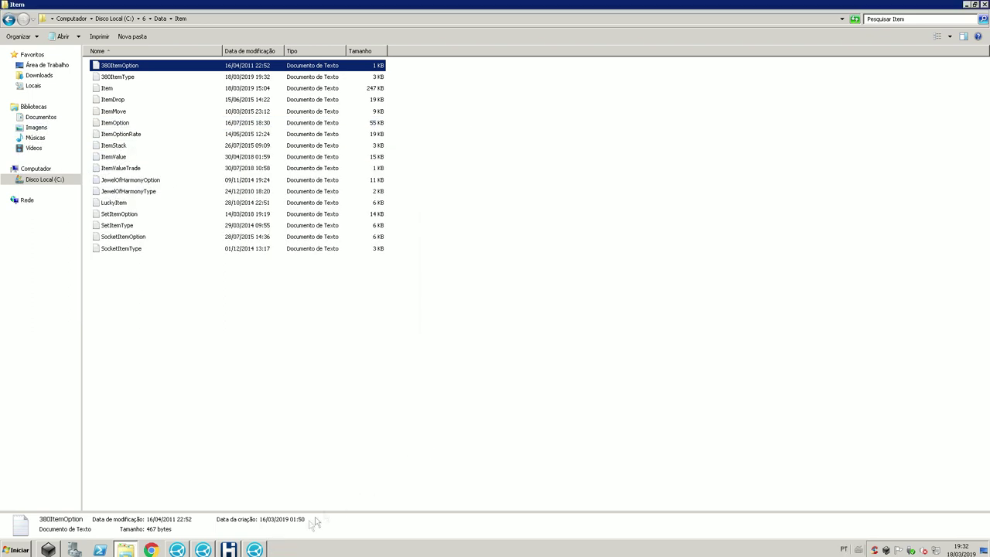
Step: Switch to the Mu Souls game server, reload its item data and minimize its window
{"action": "left_click", "coordinate": [259, 549]}
{"action": "left_click", "coordinate": [118, 109]}
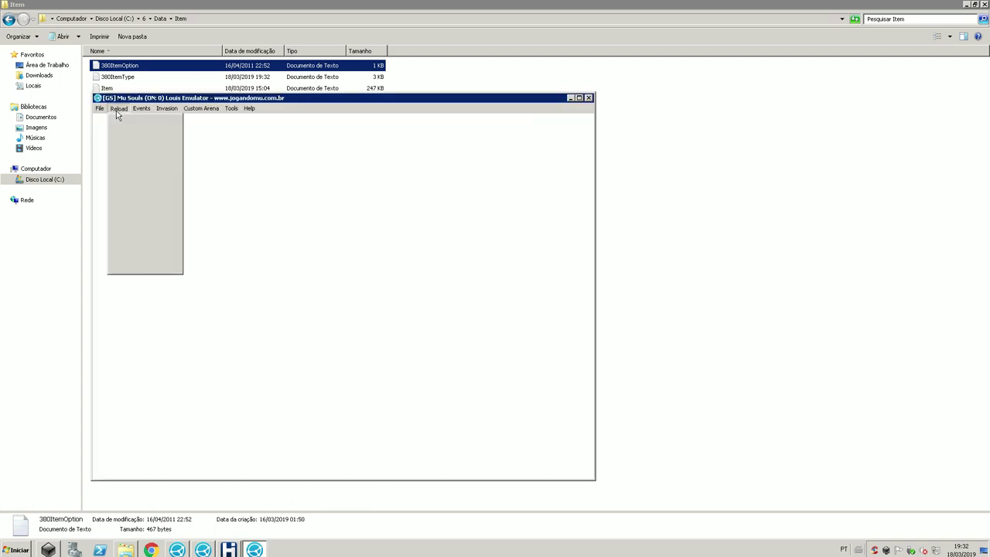
{"action": "left_click", "coordinate": [133, 199]}
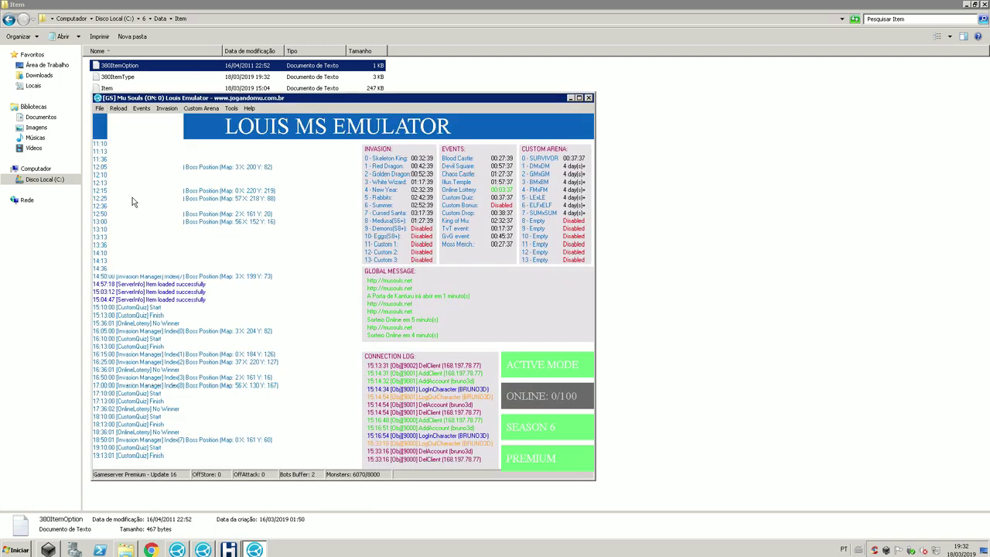
{"action": "left_click", "coordinate": [571, 98]}
Step: Return to the local desktop and start the Mu Souls game through its launcher
{"action": "left_click", "coordinate": [597, 7]}
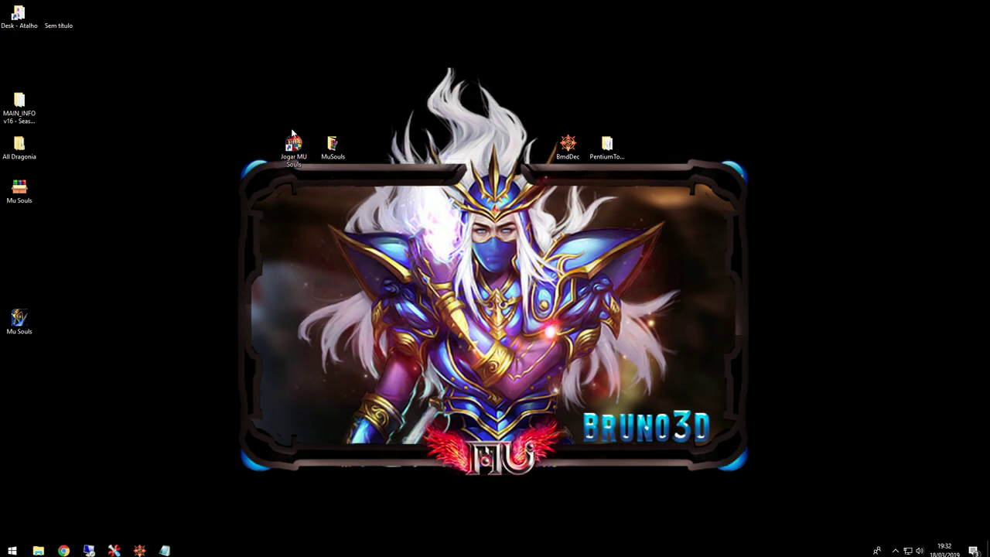
{"action": "double_click", "coordinate": [293, 147]}
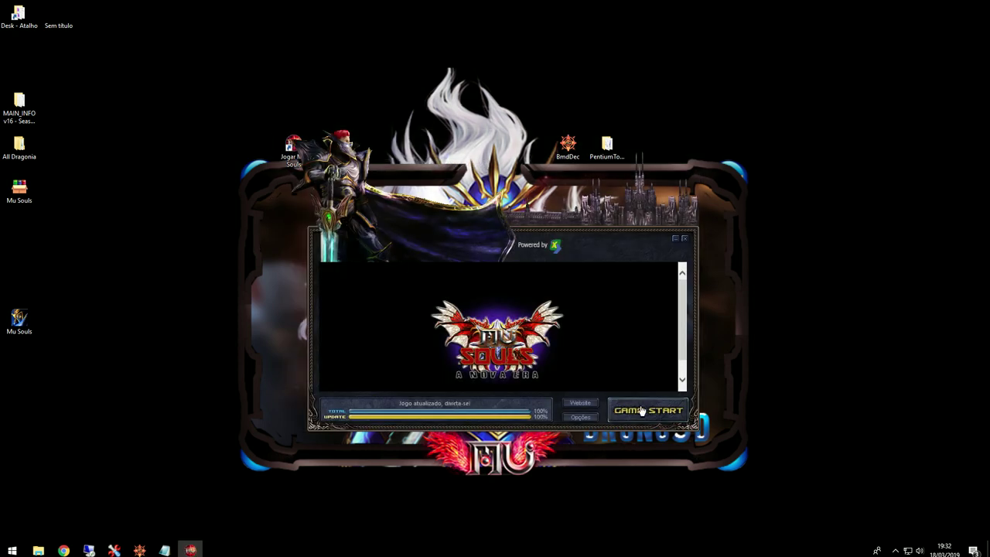
{"action": "left_click", "coordinate": [641, 410]}
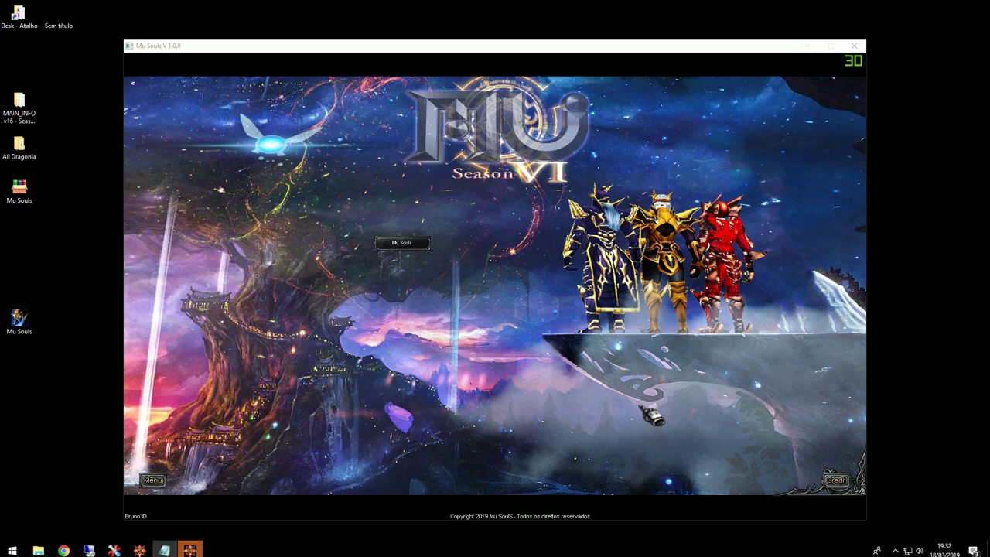
Step: Select the Mu Souls server, log in with the account name and password, and enter the game with the Grand Master character
{"action": "left_click", "coordinate": [402, 243]}
{"action": "left_click", "coordinate": [464, 245]}
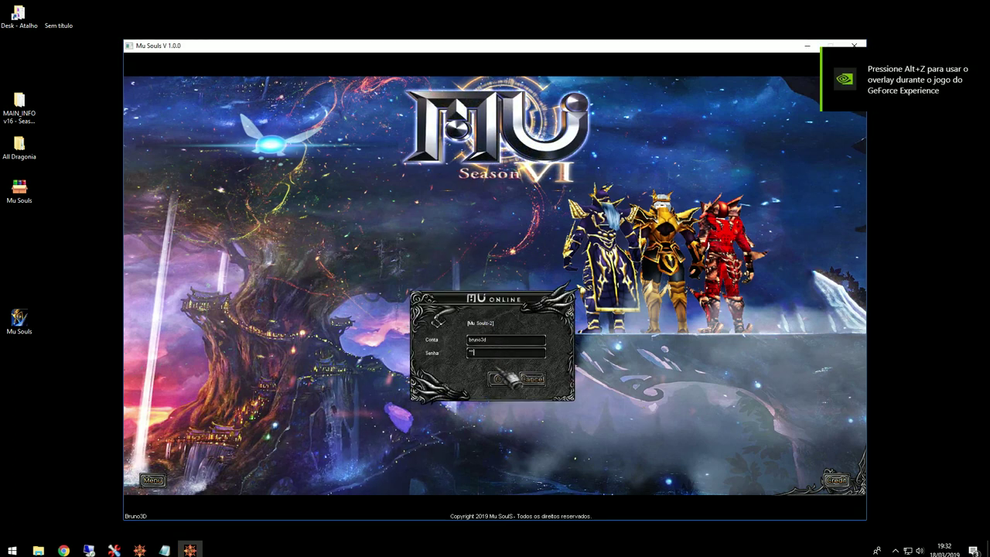
{"action": "left_click", "coordinate": [501, 379]}
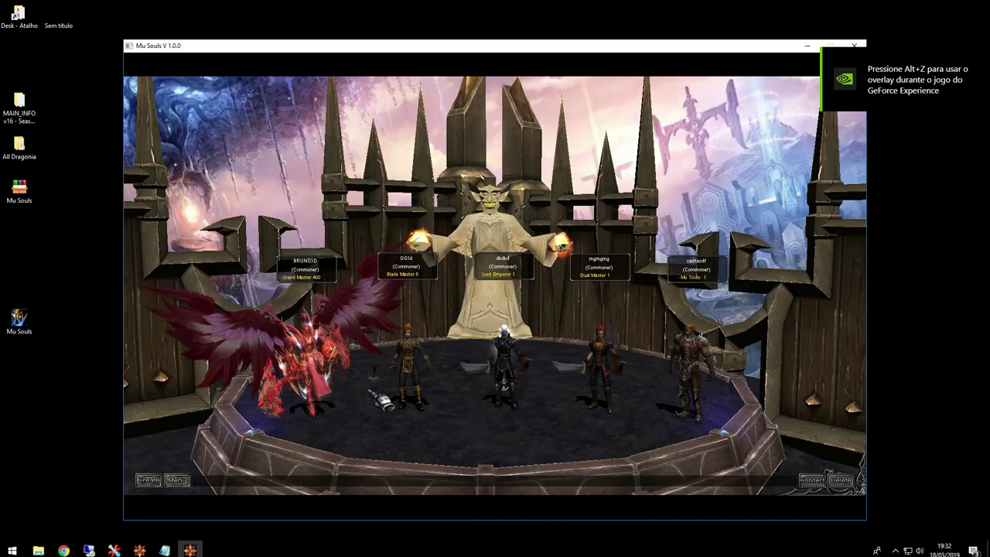
{"action": "double_click", "coordinate": [280, 352]}
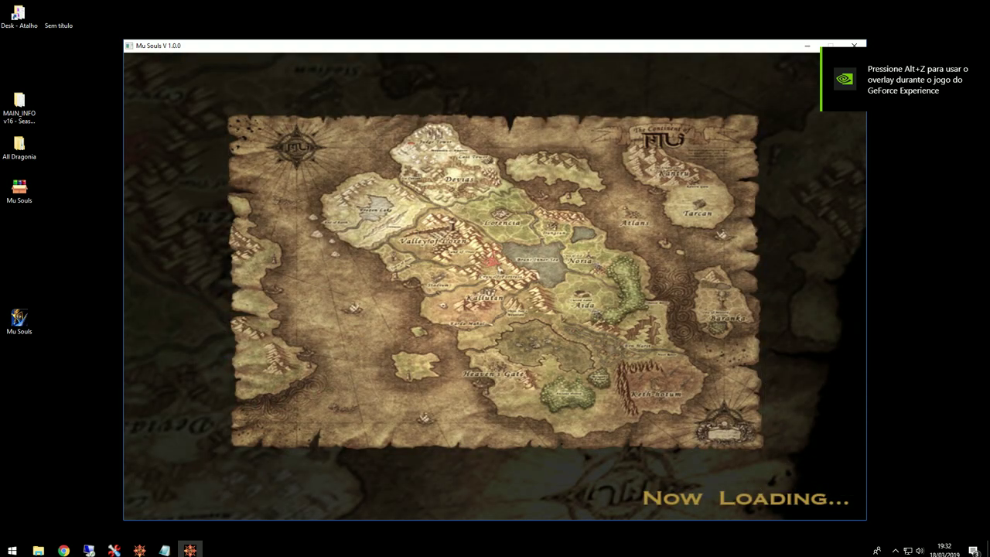
Step: Warp the character to Noria and walk it toward the Chaos Machine
{"action": "key", "text": "m"}
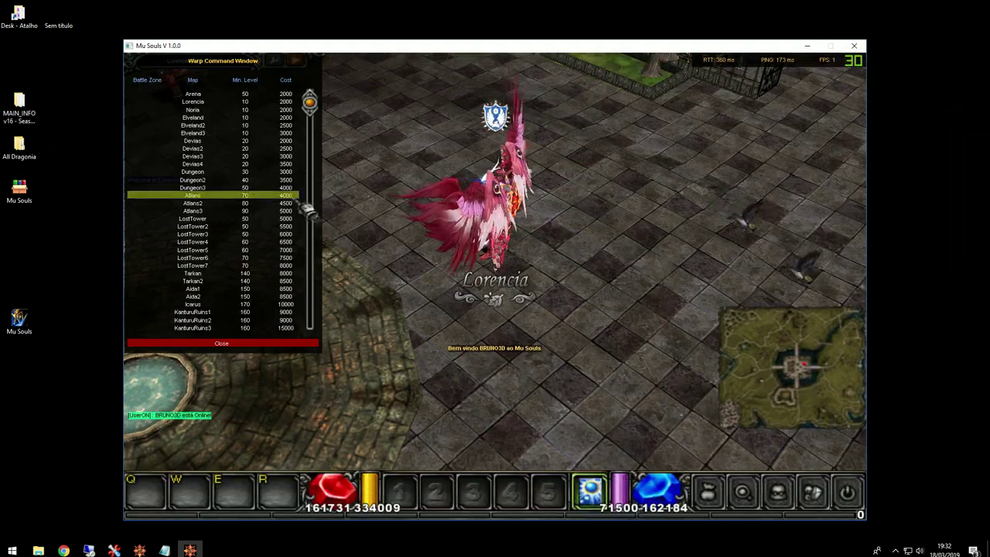
{"action": "left_click", "coordinate": [221, 124]}
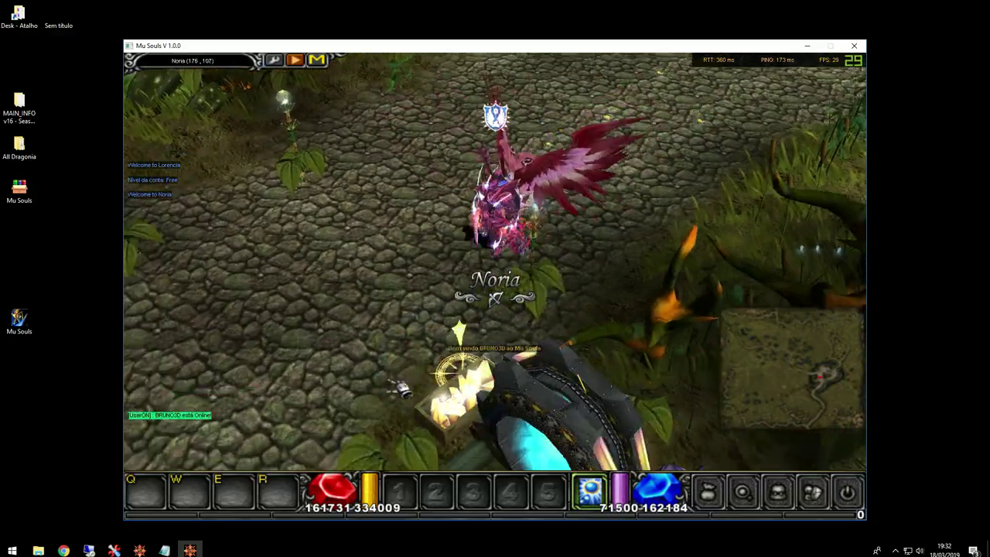
{"action": "left_click", "coordinate": [401, 389]}
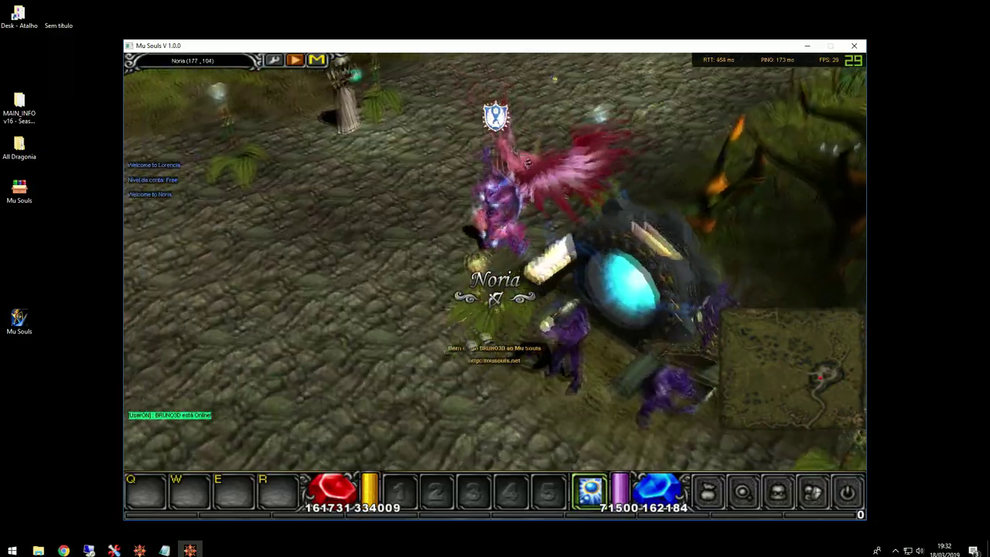
Step: Open the item option combination at the Chaos Machine and check its requirements with the equipped weapon
{"action": "key", "text": "v"}
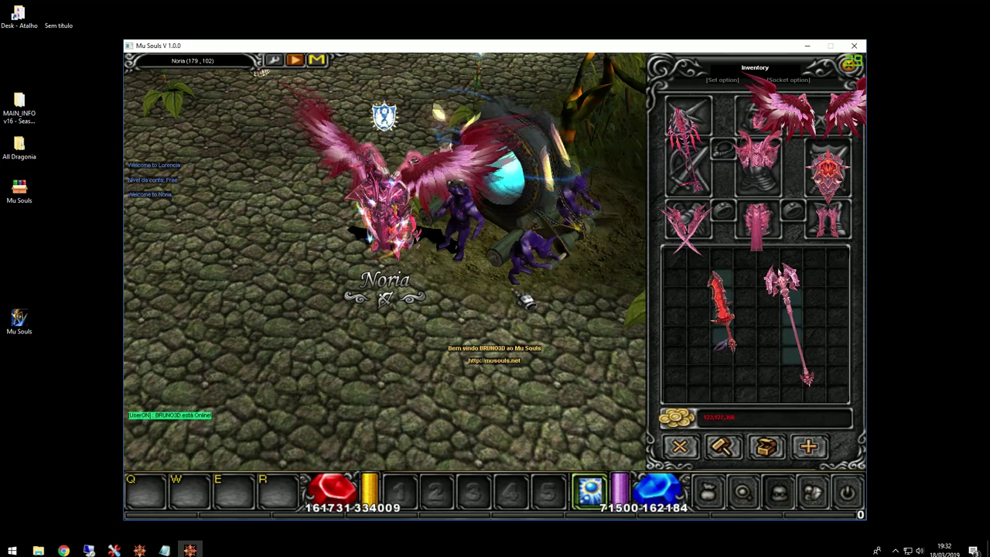
{"action": "mouse_move", "coordinate": [789, 325]}
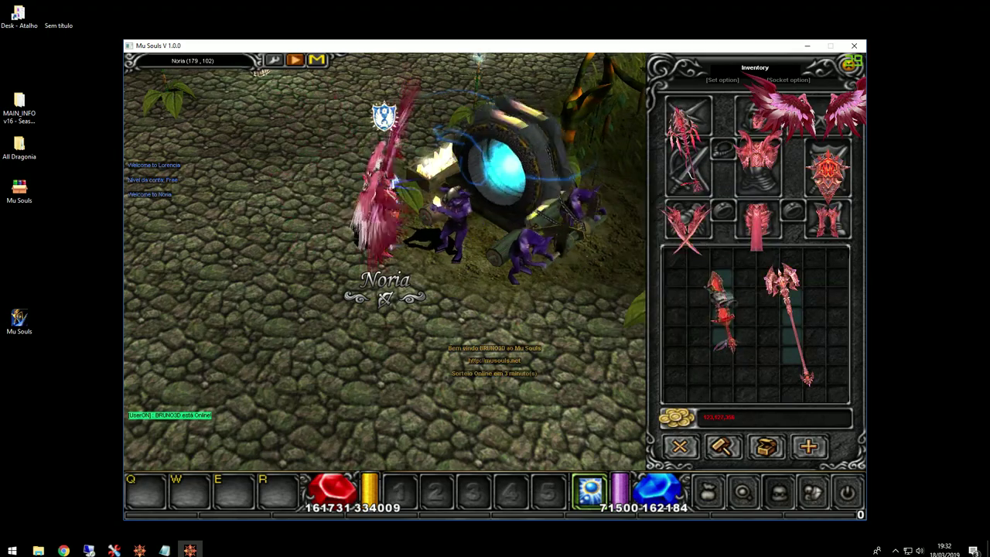
{"action": "left_click", "coordinate": [456, 224]}
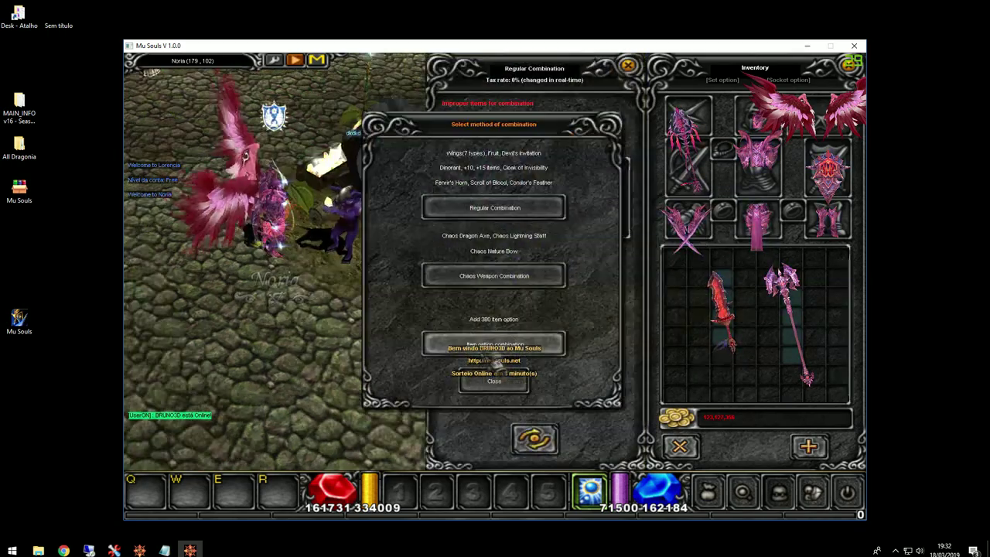
{"action": "left_click", "coordinate": [503, 345]}
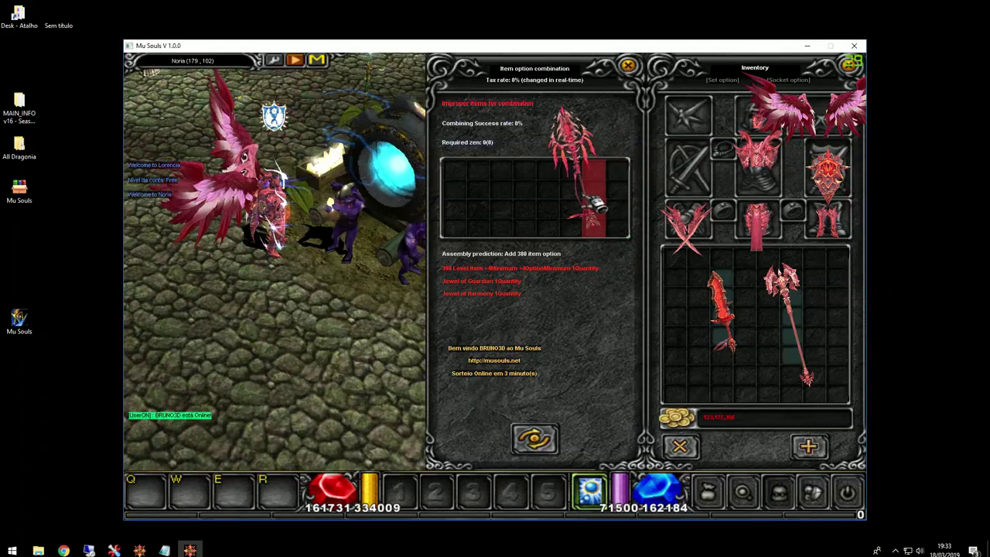
{"action": "left_click", "coordinate": [687, 120]}
{"action": "left_click", "coordinate": [679, 446]}
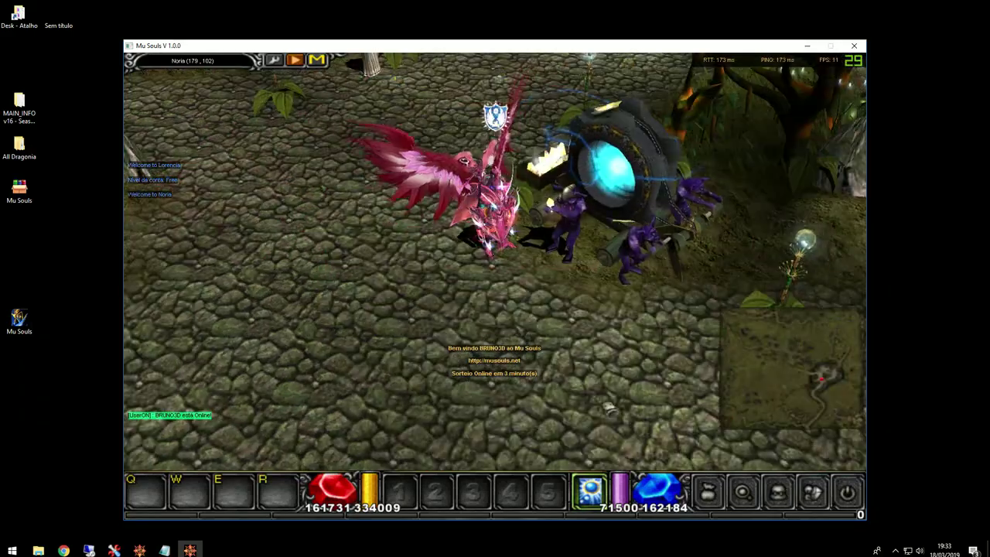
Step: Create five Jewels of Harmony with the chat command /make -5 14 42 and show them in the inventory
{"action": "left_click", "coordinate": [541, 291]}
{"action": "key", "text": "v"}
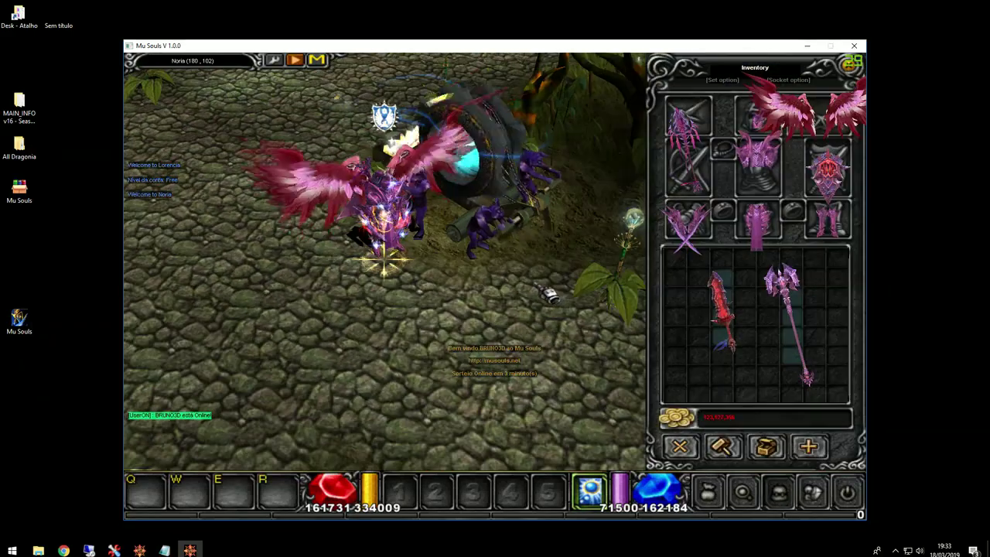
{"action": "key", "text": "v"}
{"action": "key", "text": "Return"}
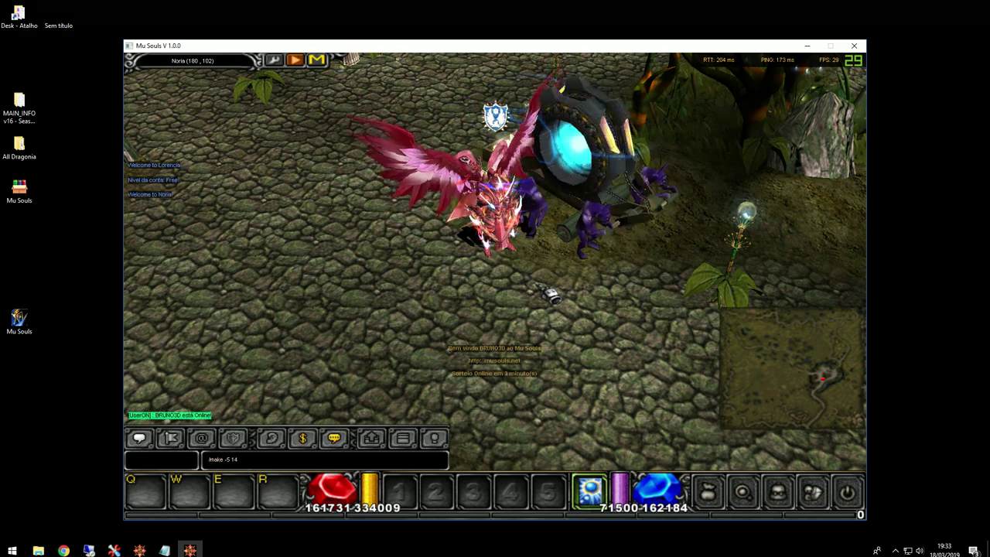
{"action": "type", "text": "/make -5 14 42"}
{"action": "key", "text": "Return"}
{"action": "key", "text": "v"}
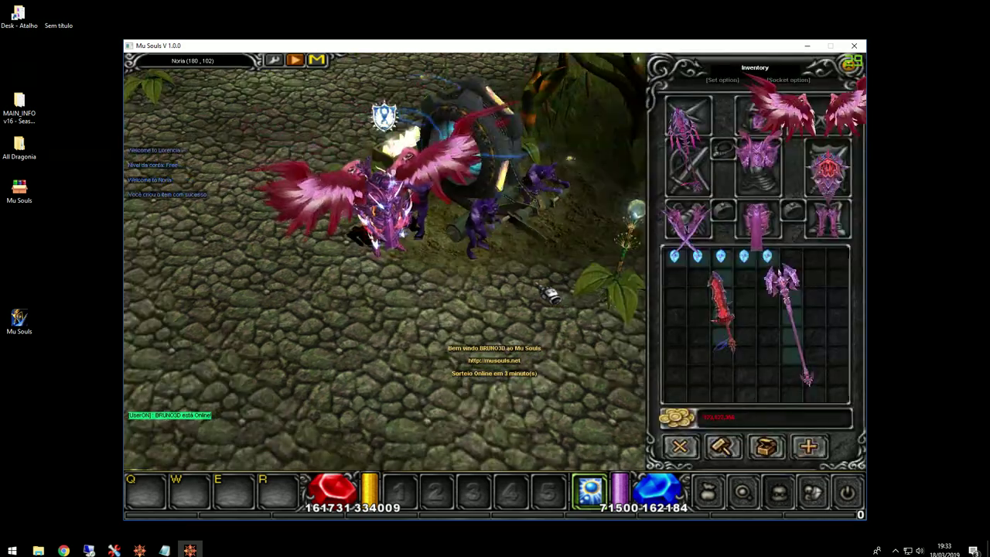
Step: Create five Jewels of Guardian with the chat command /make -5 14 31, then close the inventory
{"action": "key", "text": "Return"}
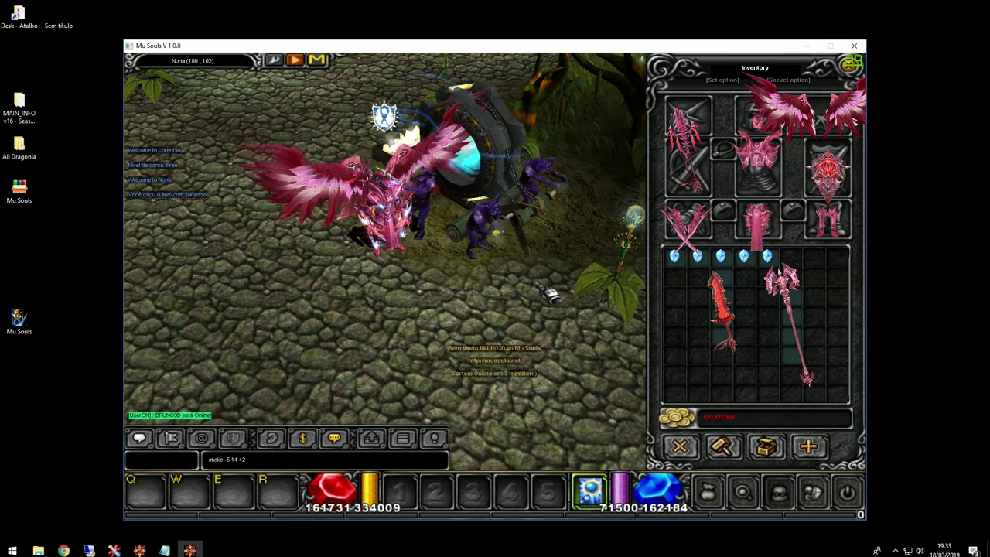
{"action": "key", "text": "Left"}
{"action": "key", "text": "Right"}
{"action": "key", "text": "BackSpace"}
{"action": "key", "text": "BackSpace"}
{"action": "type", "text": "31"}
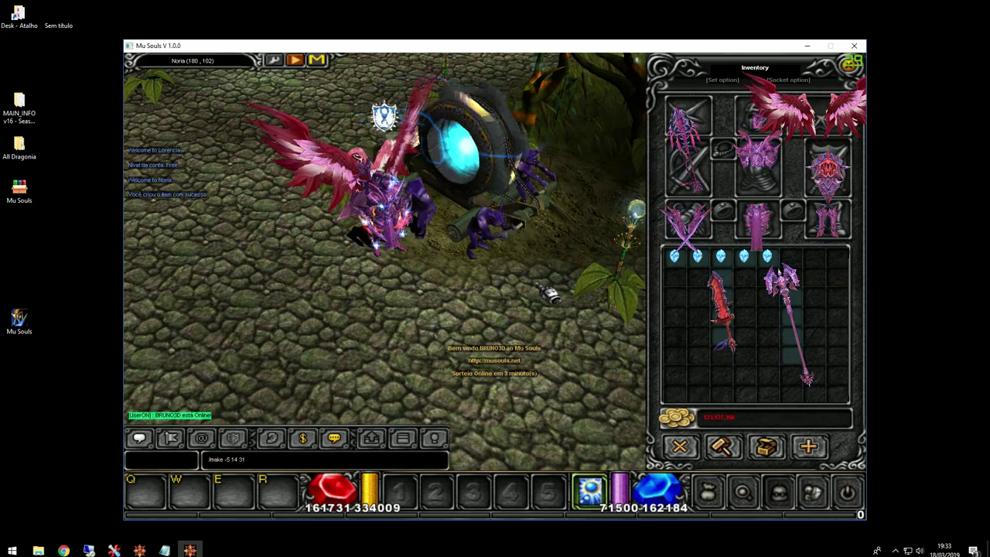
{"action": "key", "text": "Return"}
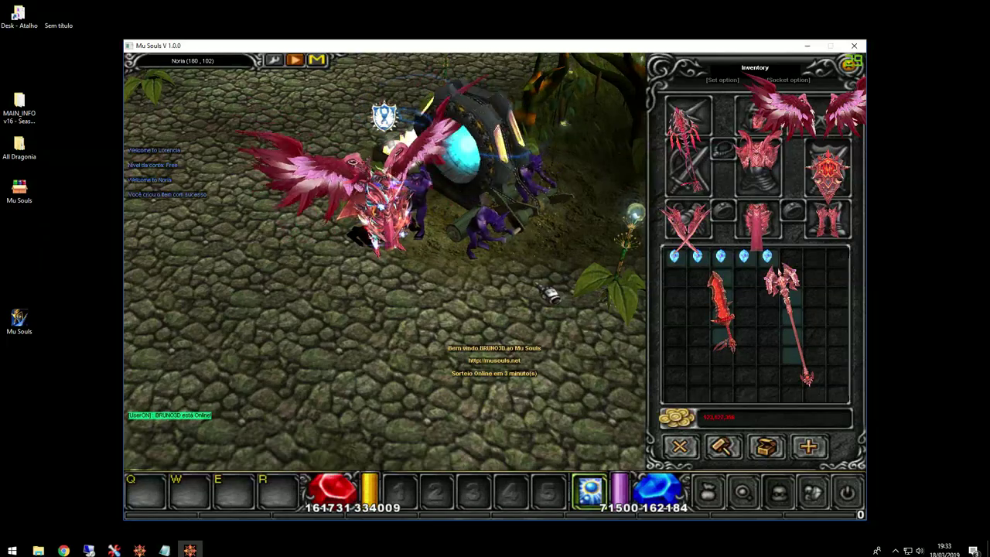
{"action": "key", "text": "v"}
Step: Try to add the 380 option to the Dragonia gloves at the Chaos Machine using one Jewel of Harmony and one Jewel of Guardian
{"action": "left_click", "coordinate": [410, 199]}
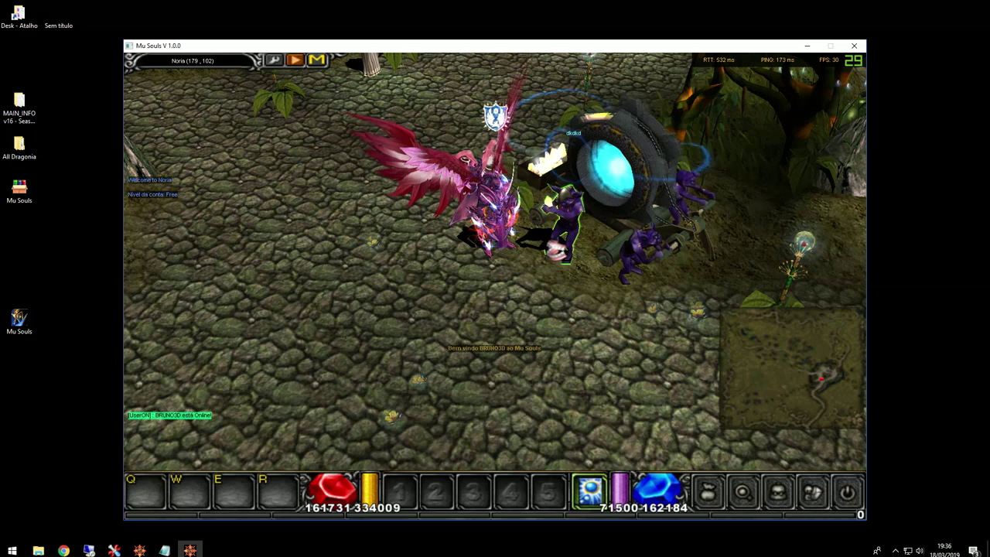
{"action": "left_click", "coordinate": [568, 197]}
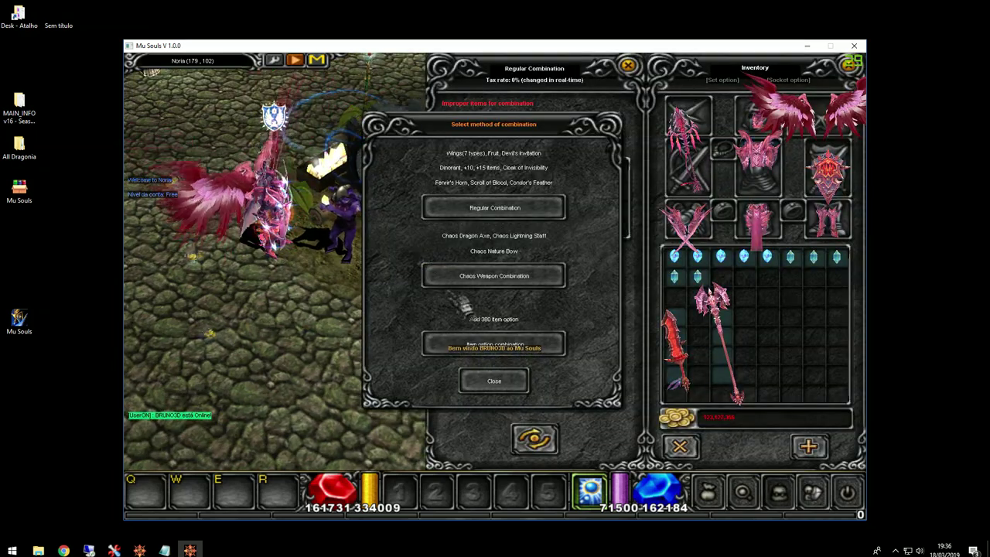
{"action": "left_click", "coordinate": [483, 345]}
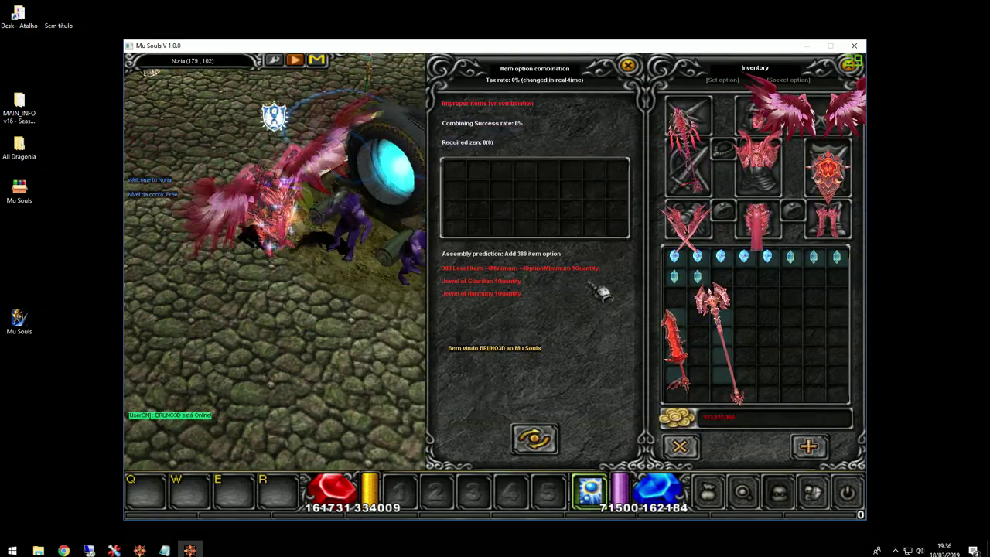
{"action": "mouse_move", "coordinate": [690, 231]}
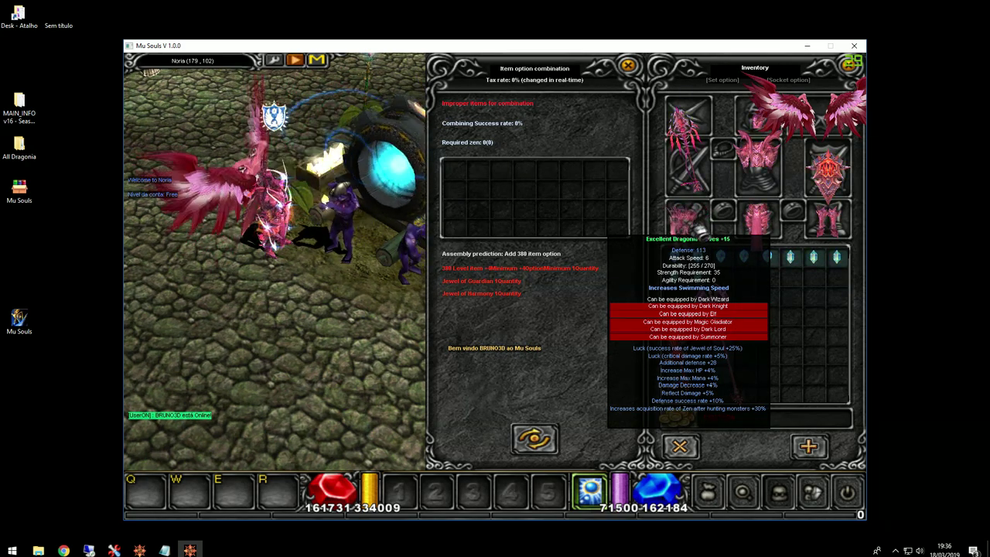
{"action": "left_click", "coordinate": [713, 237]}
{"action": "left_click", "coordinate": [566, 203]}
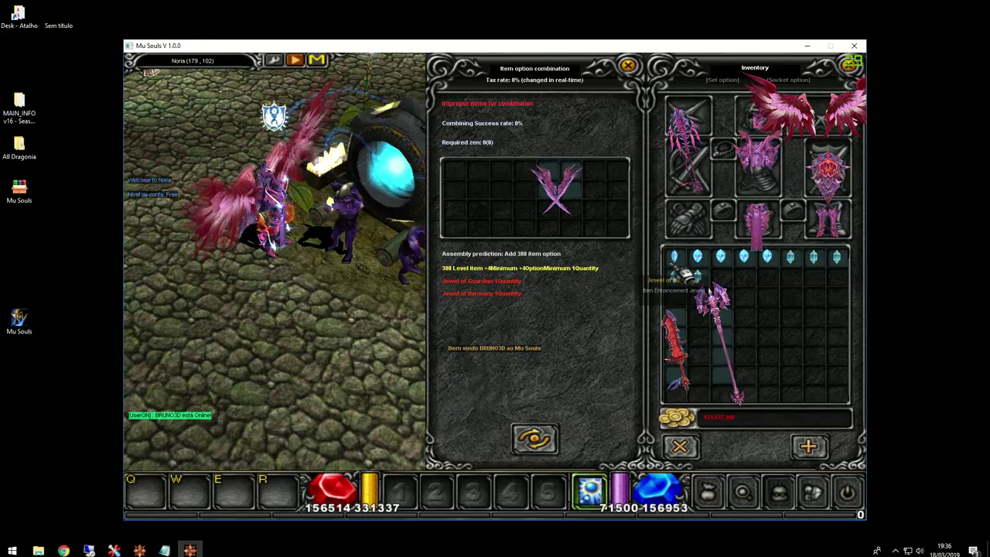
{"action": "left_click", "coordinate": [616, 207]}
{"action": "left_click", "coordinate": [534, 439]}
{"action": "left_click", "coordinate": [424, 243]}
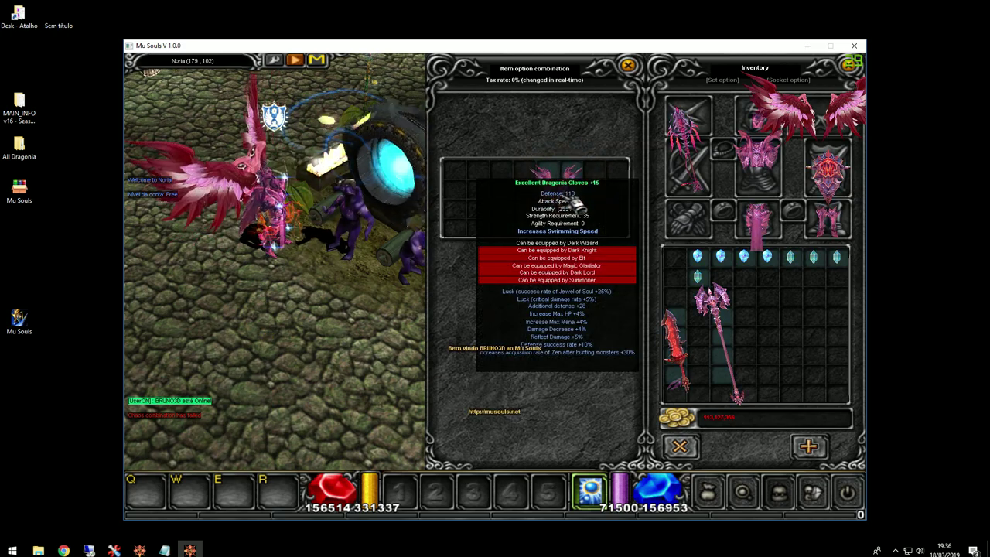
{"action": "left_click", "coordinate": [576, 202]}
{"action": "left_click", "coordinate": [679, 447]}
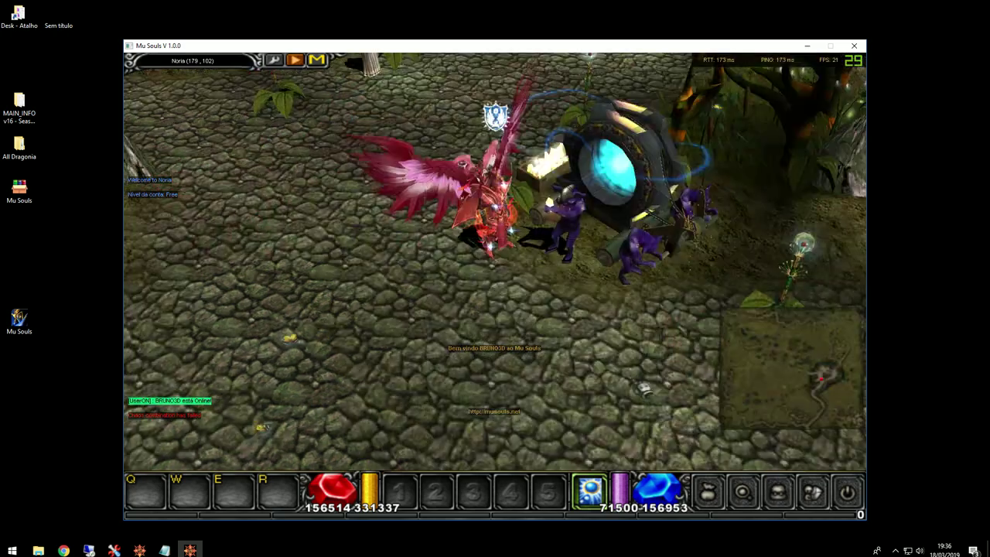
Step: Repeat the 380 item option combination on the Dragonia gloves with fresh Harmony and Guardian jewels, and take the gloves back
{"action": "left_click", "coordinate": [588, 224]}
{"action": "left_click", "coordinate": [545, 349]}
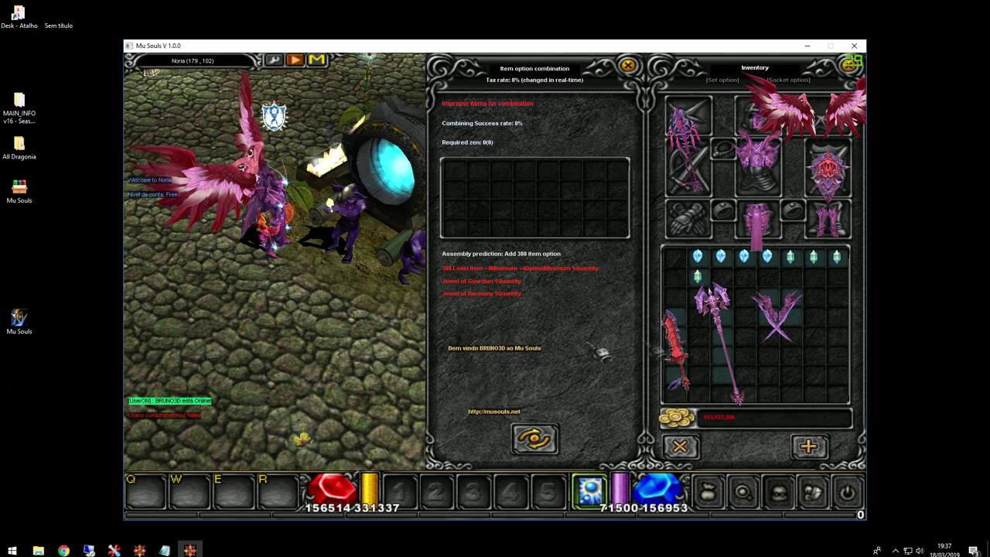
{"action": "left_click", "coordinate": [776, 313]}
{"action": "left_click", "coordinate": [555, 205]}
{"action": "left_click", "coordinate": [696, 256]}
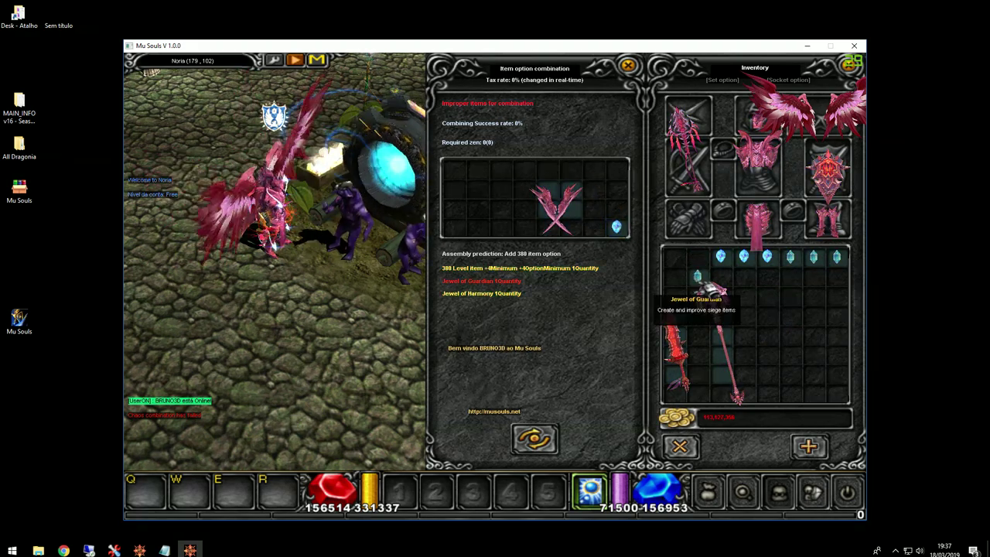
{"action": "left_click", "coordinate": [623, 212]}
{"action": "left_click", "coordinate": [534, 438]}
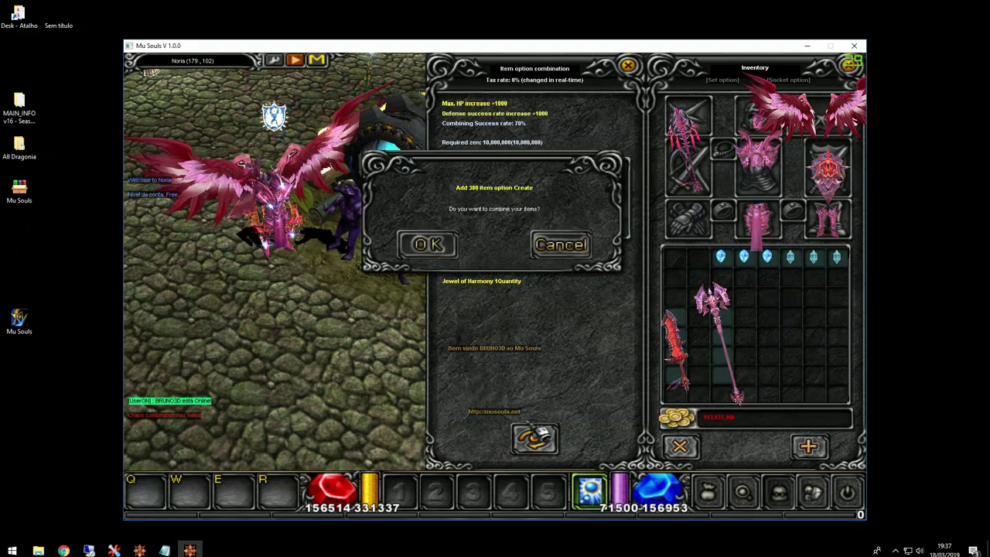
{"action": "left_click", "coordinate": [428, 245]}
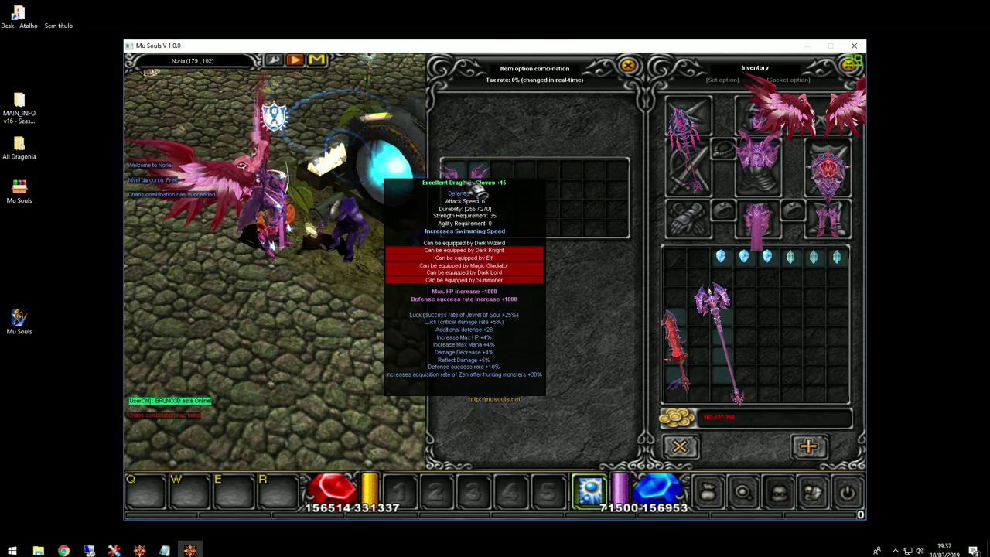
{"action": "left_click", "coordinate": [475, 193]}
{"action": "left_click", "coordinate": [679, 446]}
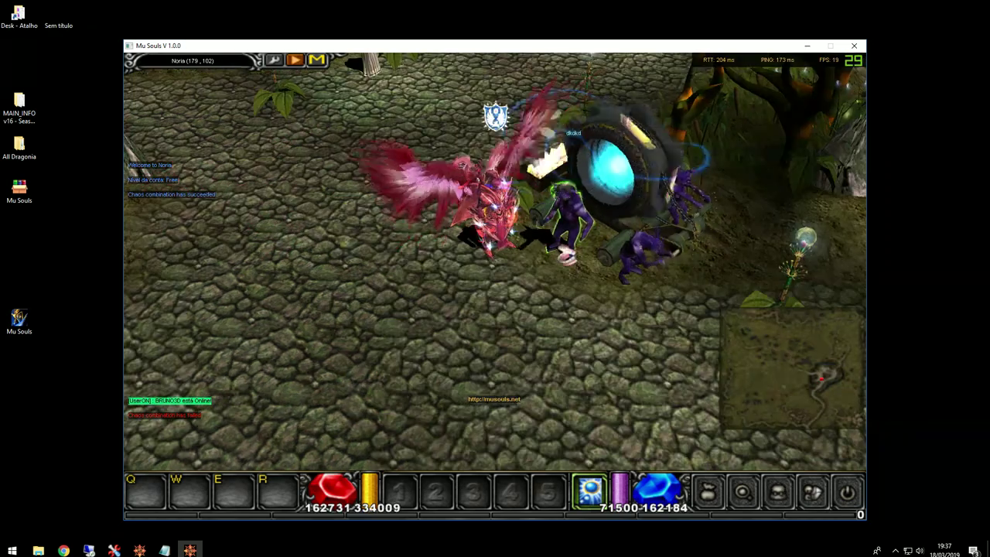
Step: Combine the equipped Dragonia pants with a Jewel of Harmony and a Jewel of Guardian to add the 380 option, then retrieve them
{"action": "left_click", "coordinate": [619, 193]}
{"action": "left_click", "coordinate": [545, 347]}
{"action": "left_click", "coordinate": [764, 229]}
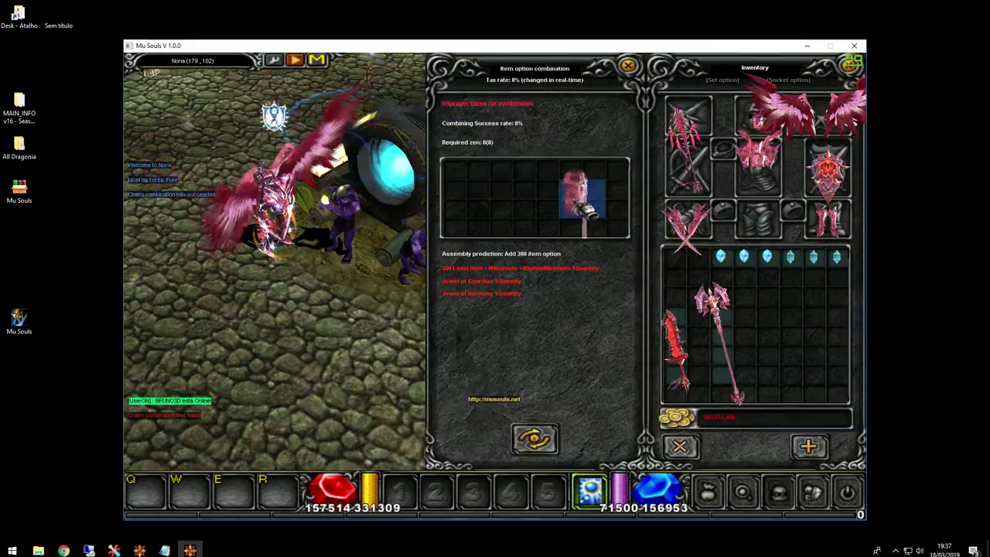
{"action": "left_click", "coordinate": [581, 206]}
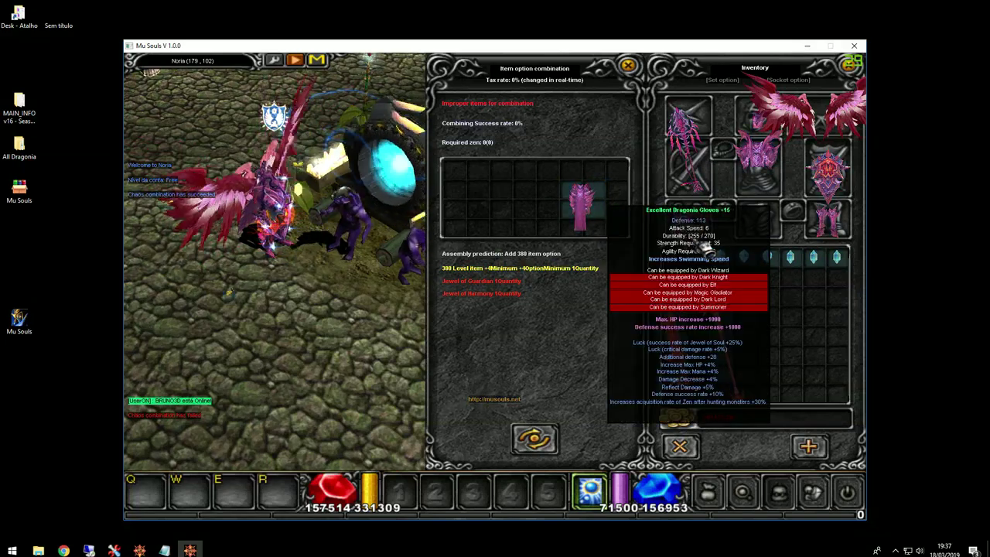
{"action": "left_click", "coordinate": [787, 261]}
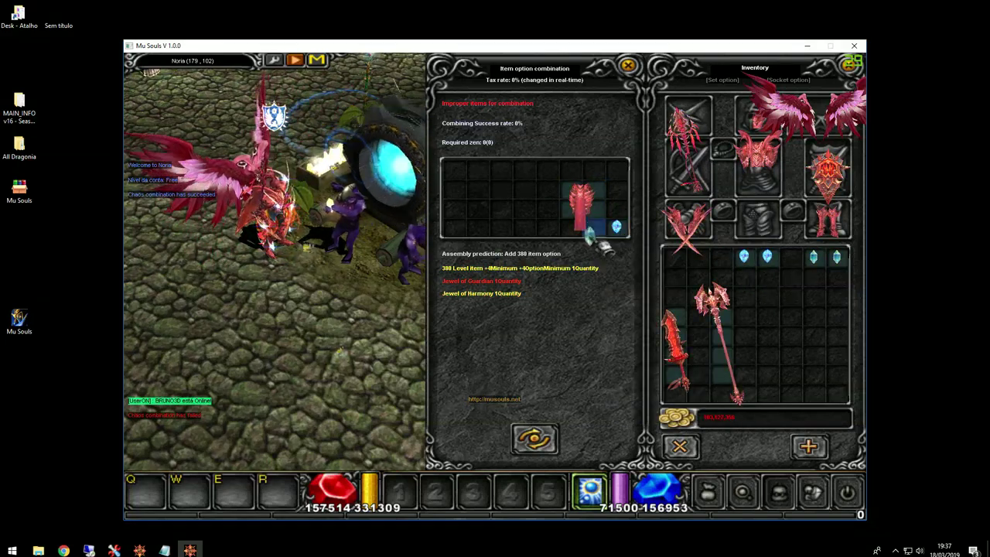
{"action": "left_click", "coordinate": [597, 232]}
{"action": "left_click", "coordinate": [535, 438]}
{"action": "left_click", "coordinate": [442, 260]}
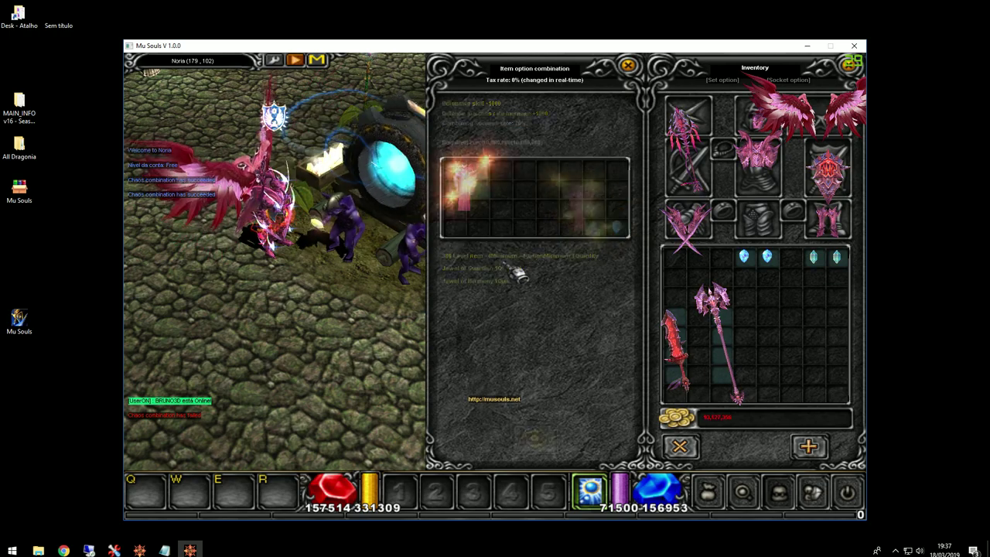
{"action": "left_click", "coordinate": [490, 204]}
Step: Take off the Dragonia armor and place it in a new item option combination at the Chaos Machine
{"action": "left_click", "coordinate": [765, 171]}
{"action": "left_click", "coordinate": [765, 177]}
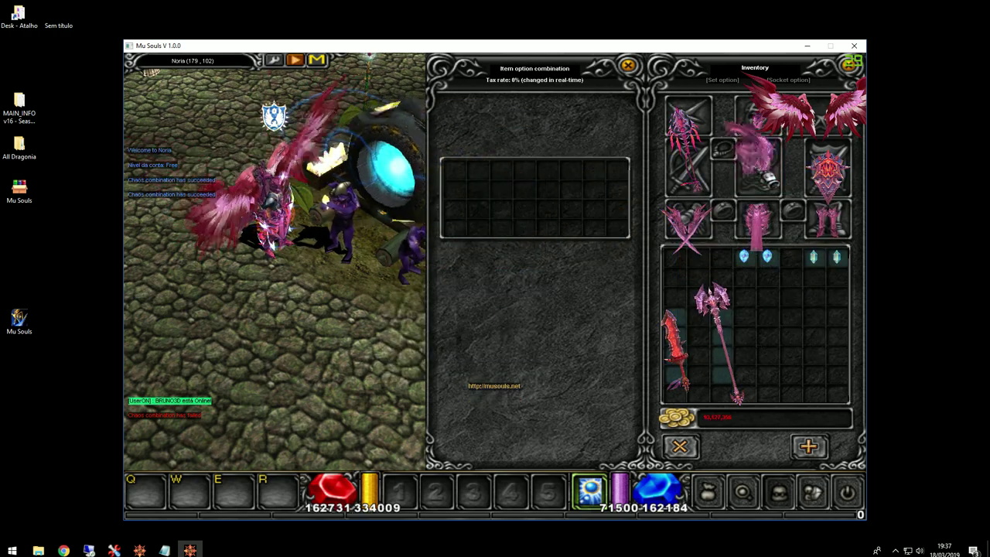
{"action": "left_click", "coordinate": [680, 446]}
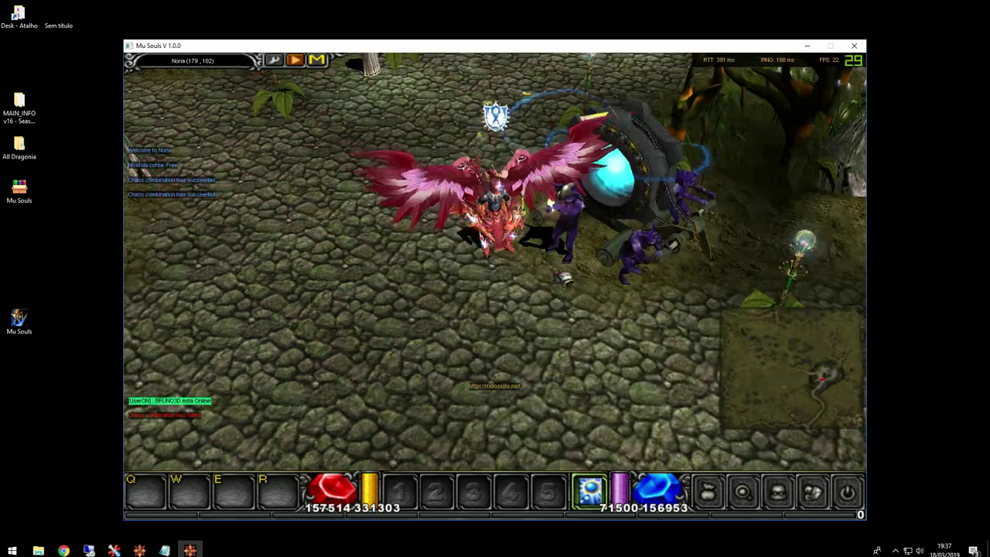
{"action": "left_click", "coordinate": [567, 228]}
{"action": "left_click", "coordinate": [545, 347]}
{"action": "left_click", "coordinate": [804, 357]}
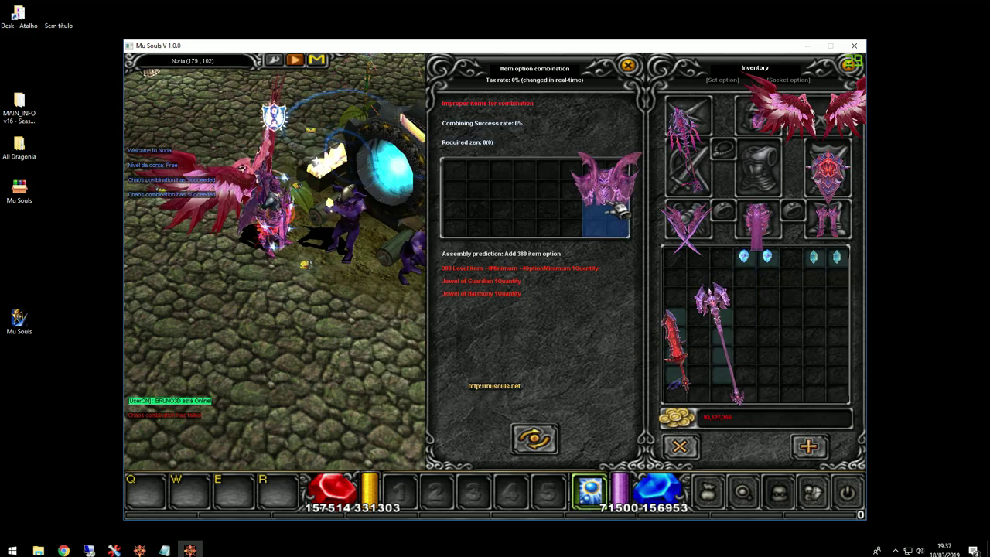
{"action": "left_click", "coordinate": [605, 203]}
Step: Add one Jewel of Harmony and one Jewel of Guardian to the armor, run the combination, and put the armor back on
{"action": "left_click", "coordinate": [591, 168]}
{"action": "left_click", "coordinate": [812, 256]}
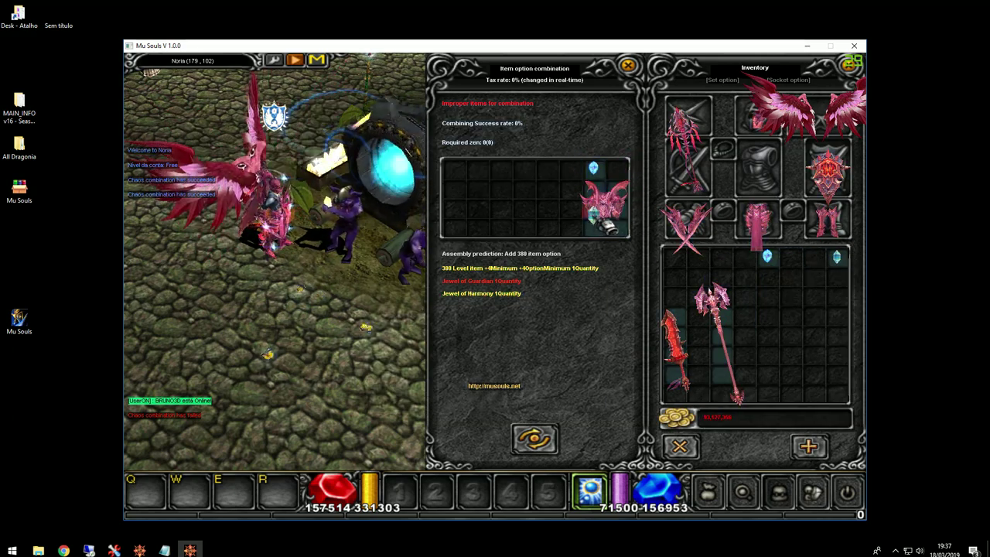
{"action": "left_click", "coordinate": [570, 188]}
{"action": "left_click", "coordinate": [552, 438]}
{"action": "left_click", "coordinate": [425, 240]}
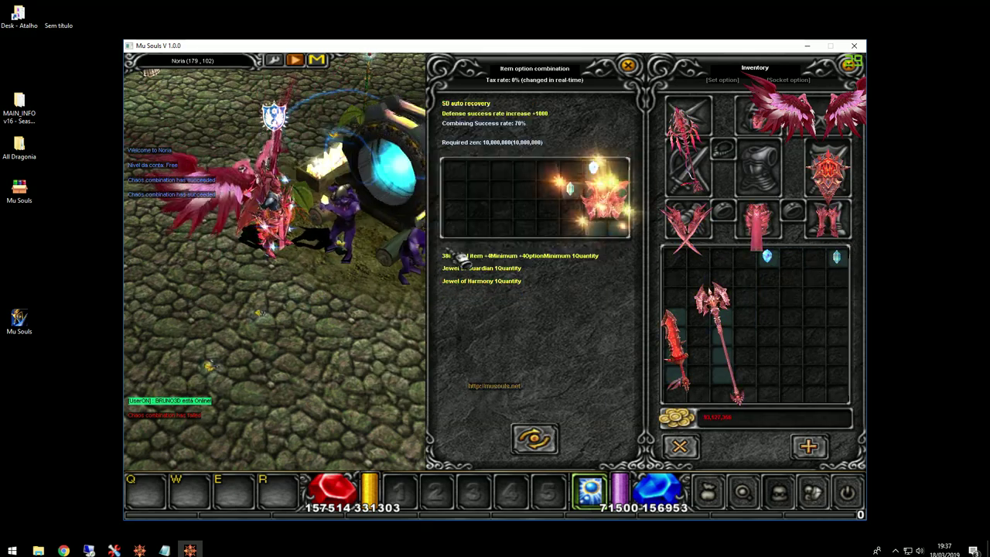
{"action": "left_click", "coordinate": [607, 203]}
{"action": "left_click", "coordinate": [761, 174]}
{"action": "left_click", "coordinate": [679, 447]}
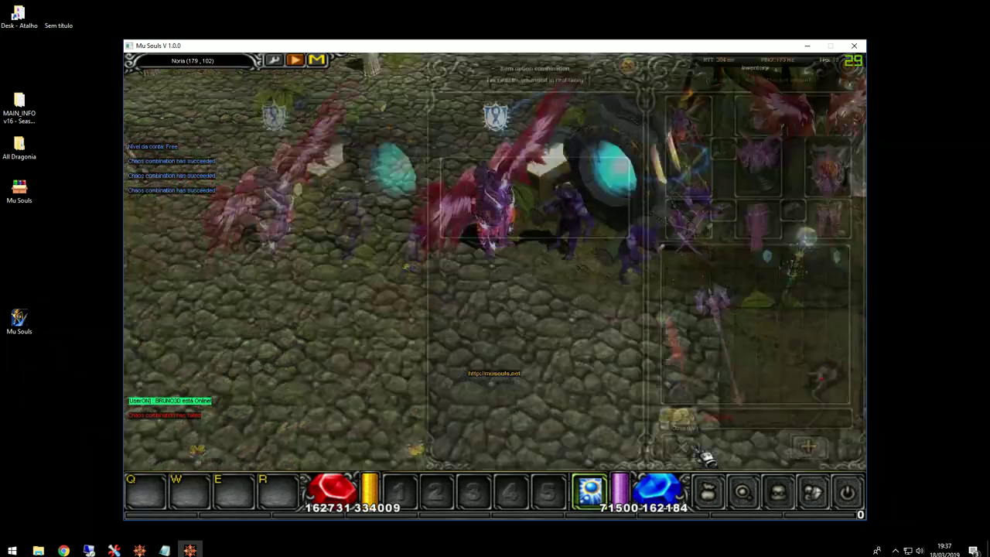
Step: Add the 380 option to the Dragonia helm with the remaining Harmony and Guardian jewels, then check the re-equipped helm's options
{"action": "left_click", "coordinate": [573, 253]}
{"action": "left_click", "coordinate": [546, 347]}
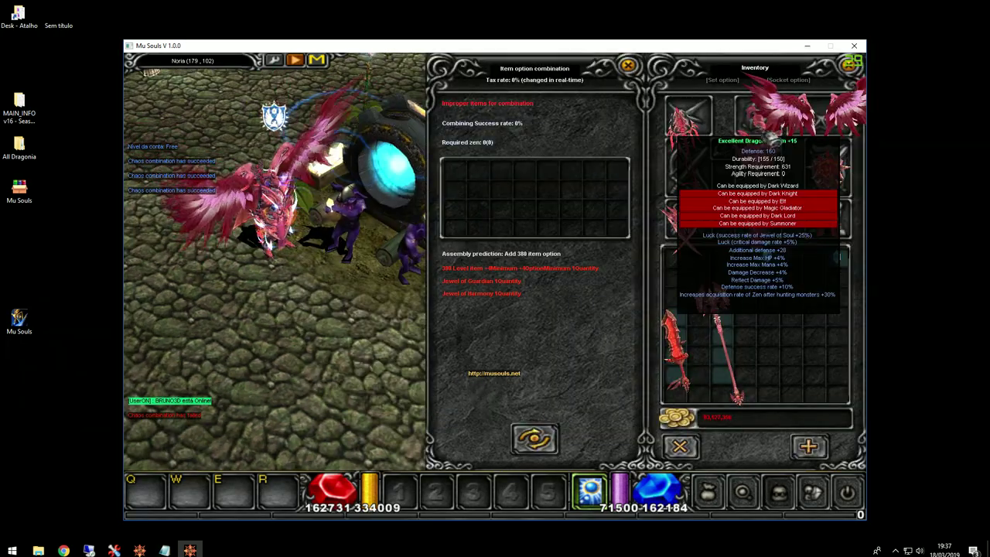
{"action": "left_click", "coordinate": [607, 201]}
{"action": "right_click", "coordinate": [780, 261]}
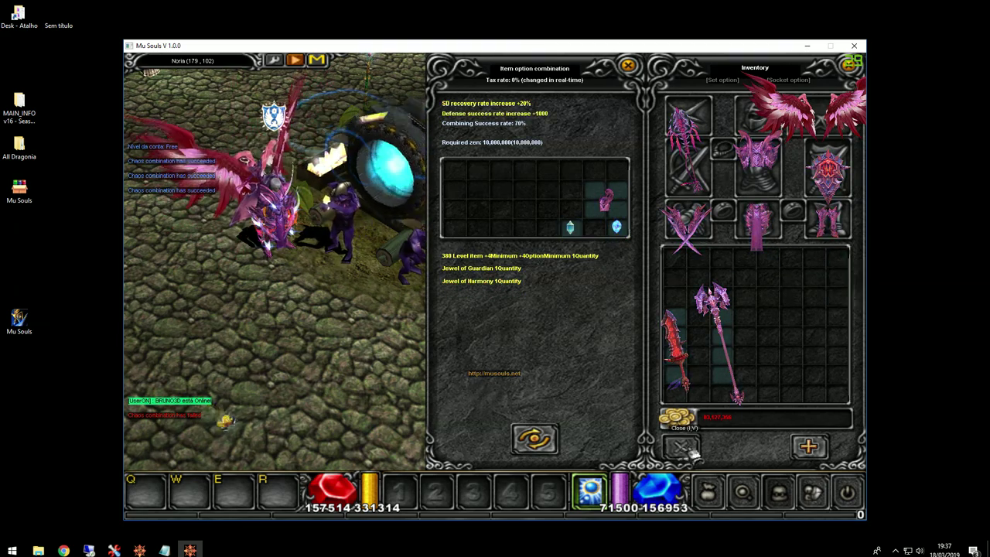
{"action": "left_click", "coordinate": [534, 438]}
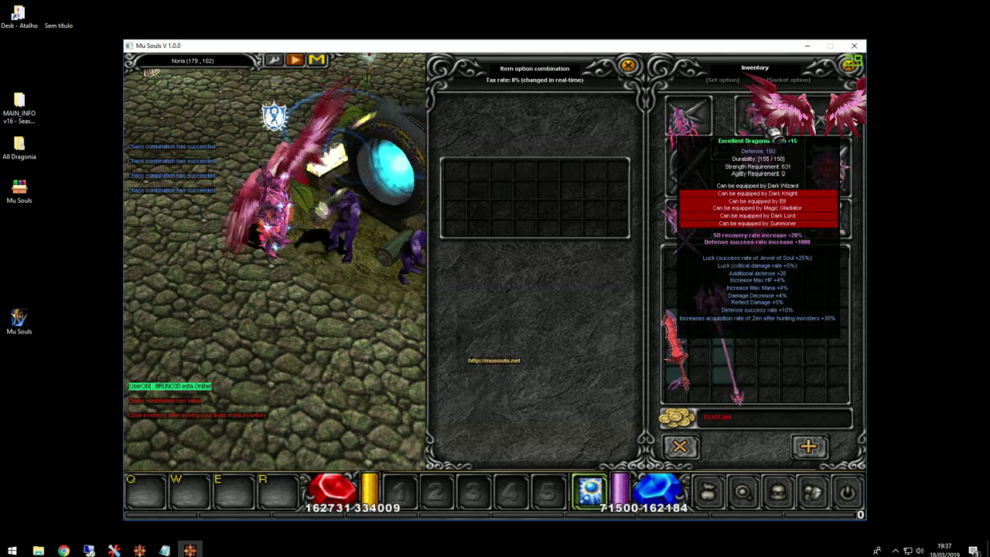
{"action": "mouse_move", "coordinate": [827, 216]}
{"action": "left_click", "coordinate": [679, 446]}
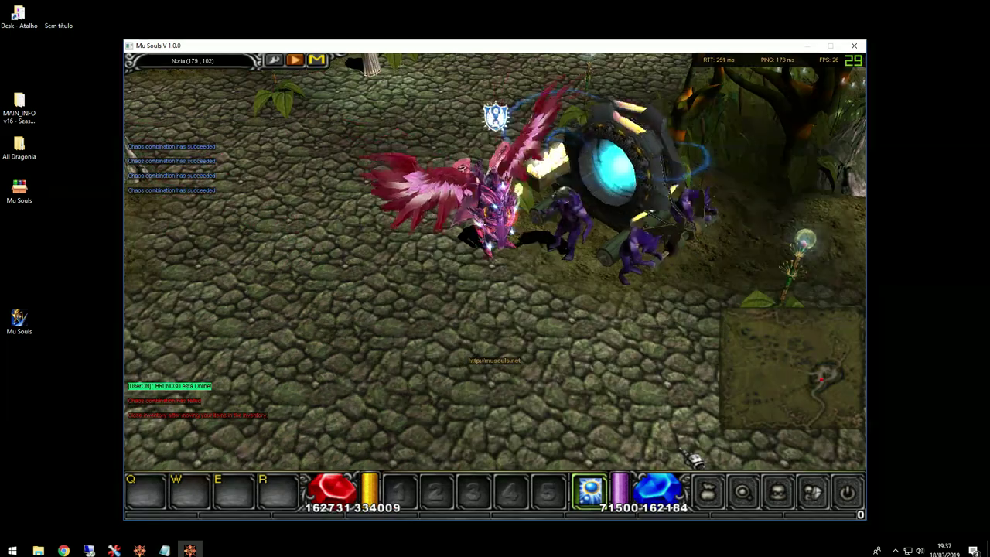
Step: Create five Jewels of Harmony with /make -5 14 42, repeat the item command for five Jewels of Guardian, and open the inventory
{"action": "key", "text": "Return"}
{"action": "type", "text": "make"}
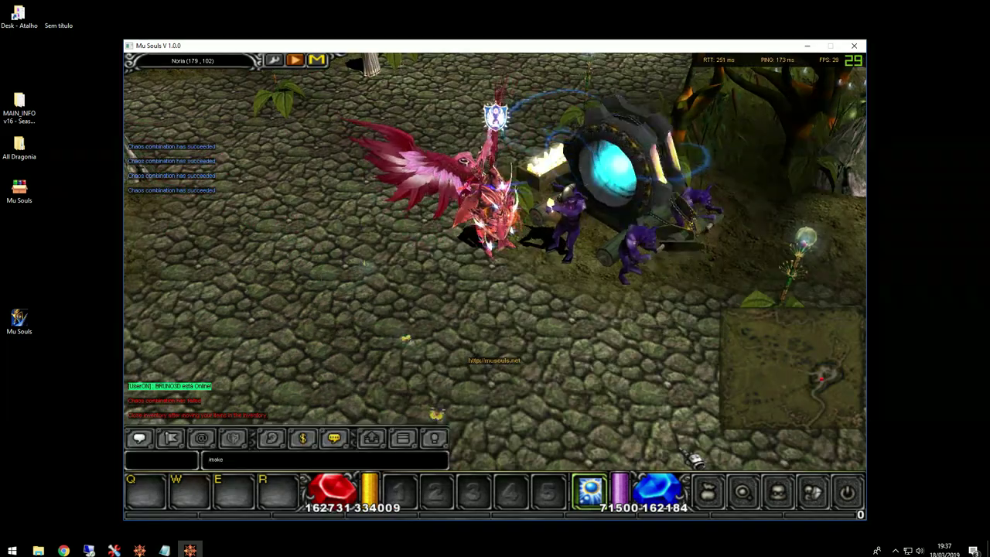
{"action": "type", "text": " 14 42"}
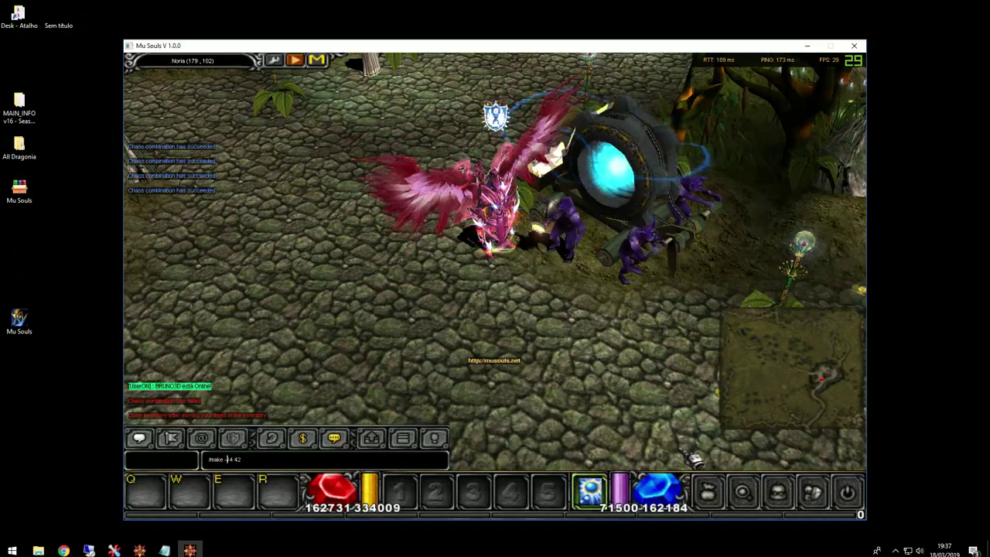
{"action": "key", "text": "Return"}
{"action": "key", "text": "Return"}
{"action": "key", "text": "Up"}
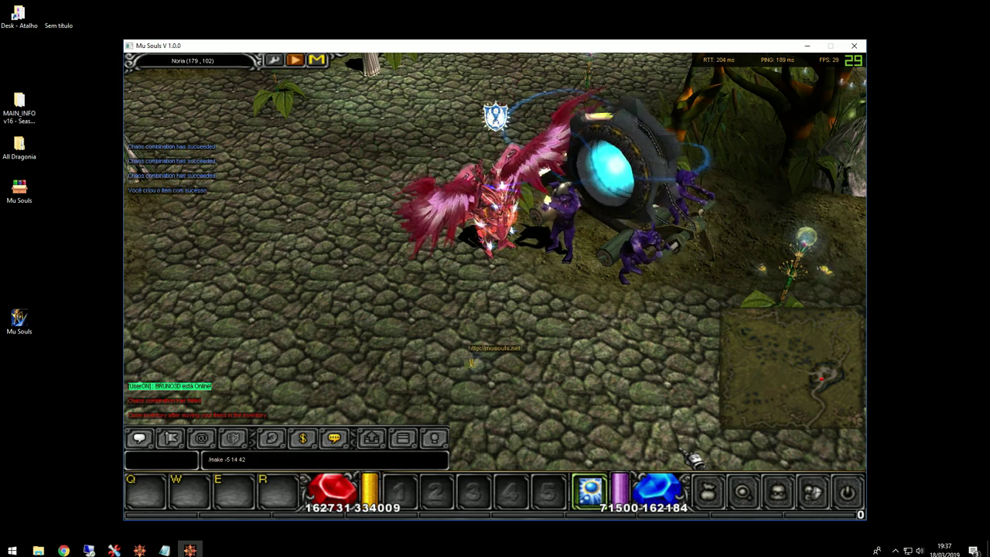
{"action": "key", "text": "Return"}
{"action": "key", "text": "v"}
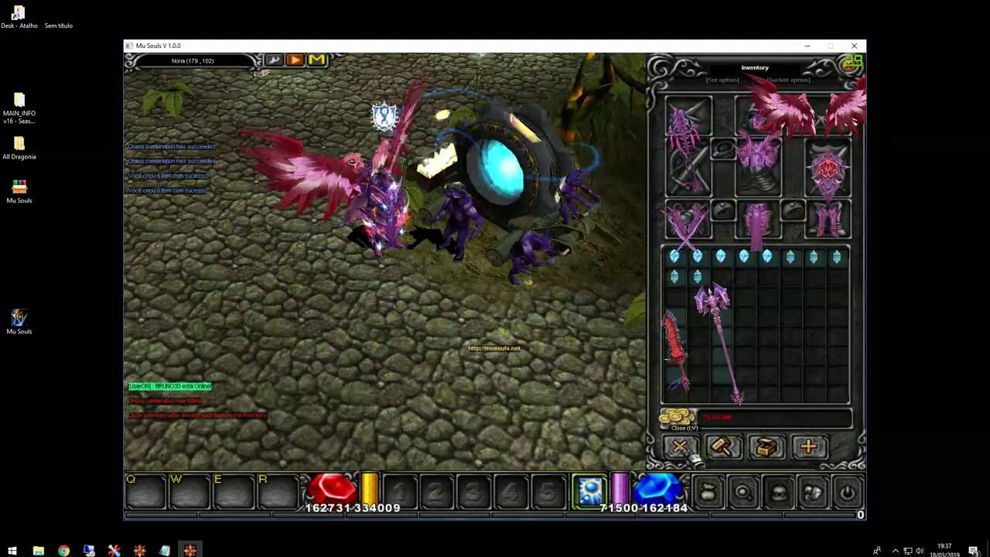
Step: Try to add the 380 option to the Dragonia boots with one Harmony and one Guardian jewel, then return them to the inventory
{"action": "left_click", "coordinate": [503, 155]}
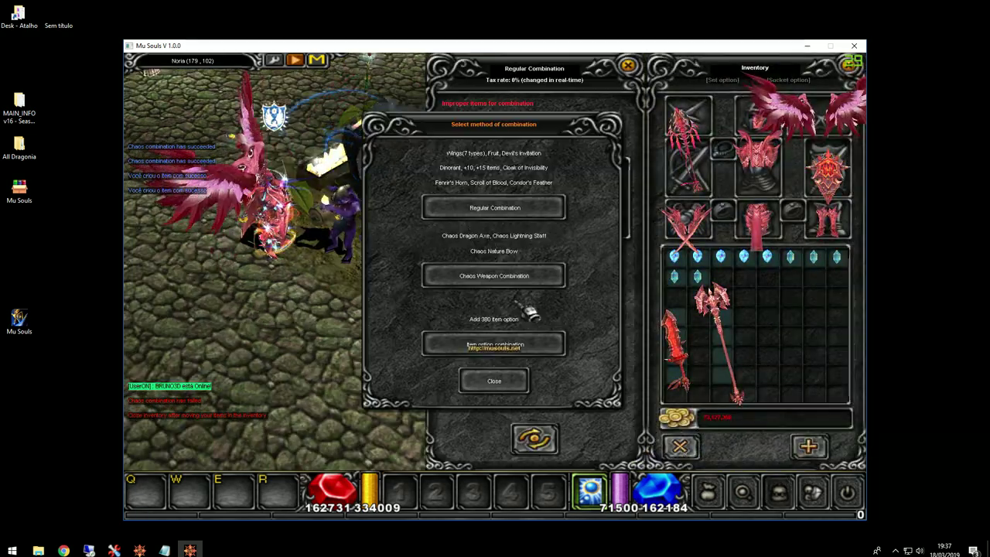
{"action": "left_click", "coordinate": [493, 346]}
{"action": "left_click", "coordinate": [827, 231]}
{"action": "left_click", "coordinate": [558, 200]}
{"action": "left_click", "coordinate": [625, 226]}
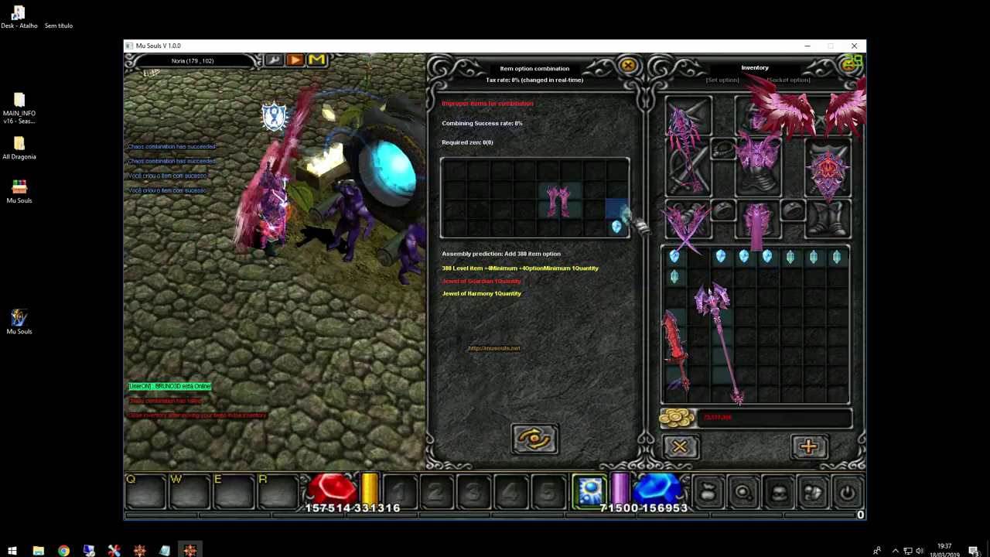
{"action": "left_click", "coordinate": [533, 438]}
{"action": "left_click", "coordinate": [467, 246]}
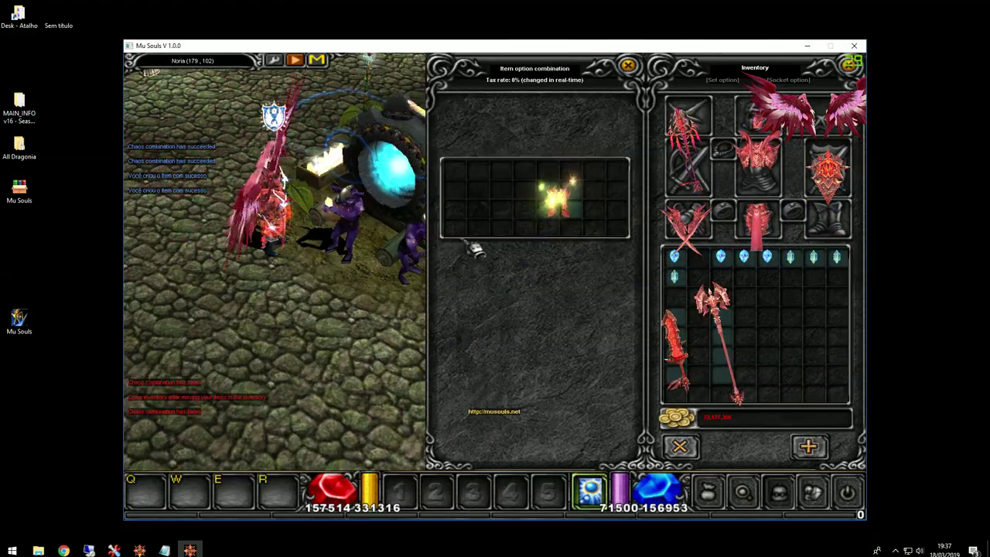
{"action": "left_click", "coordinate": [563, 199]}
{"action": "left_click", "coordinate": [750, 310]}
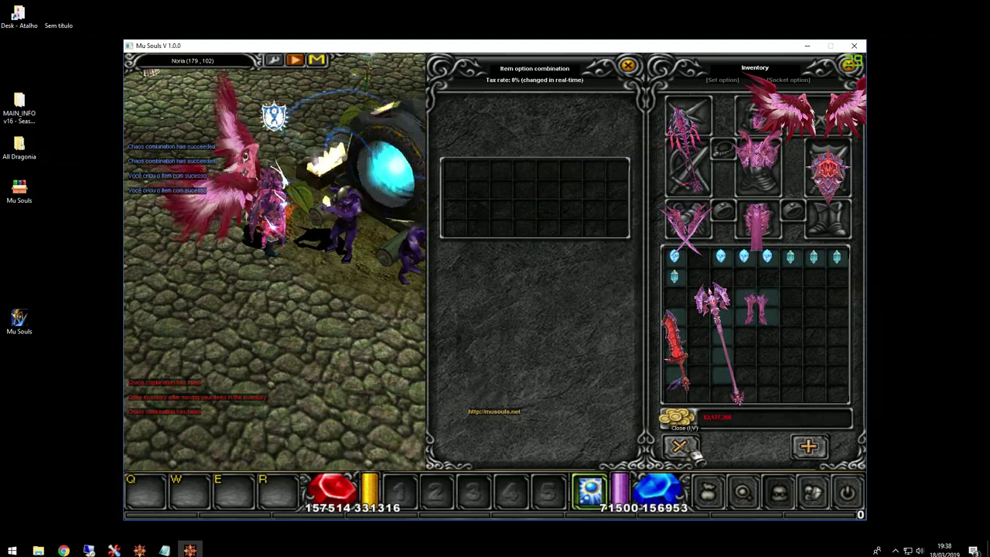
Step: Run a new item option combination on the Dragonia boots with a Harmony and a Guardian jewel, and put the boots back on
{"action": "left_click", "coordinate": [679, 447]}
{"action": "left_click", "coordinate": [607, 167]}
{"action": "left_click", "coordinate": [534, 343]}
{"action": "left_click", "coordinate": [773, 325]}
{"action": "left_click", "coordinate": [580, 220]}
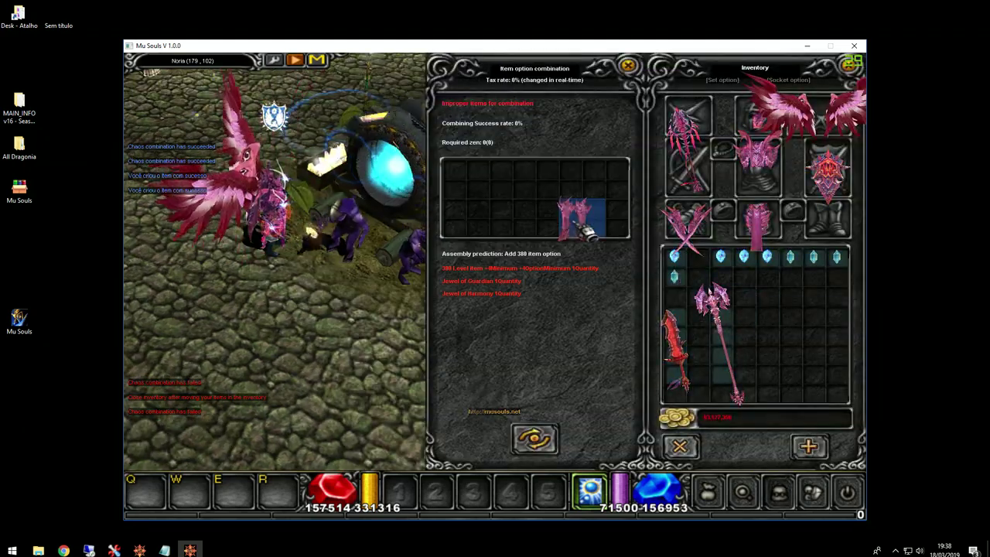
{"action": "left_click", "coordinate": [619, 224]}
{"action": "left_click", "coordinate": [628, 215]}
{"action": "left_click", "coordinate": [533, 438]}
{"action": "left_click", "coordinate": [427, 245]}
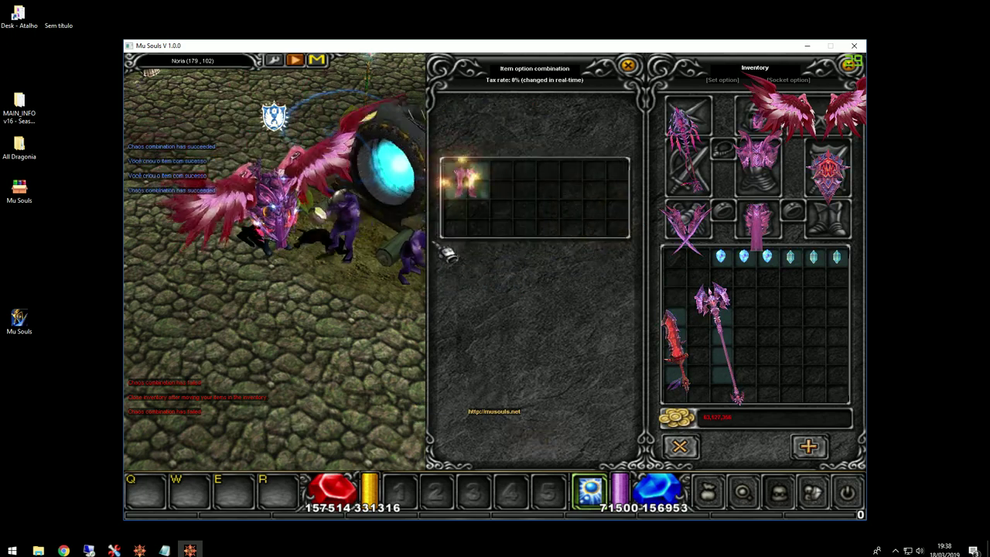
{"action": "left_click", "coordinate": [453, 190]}
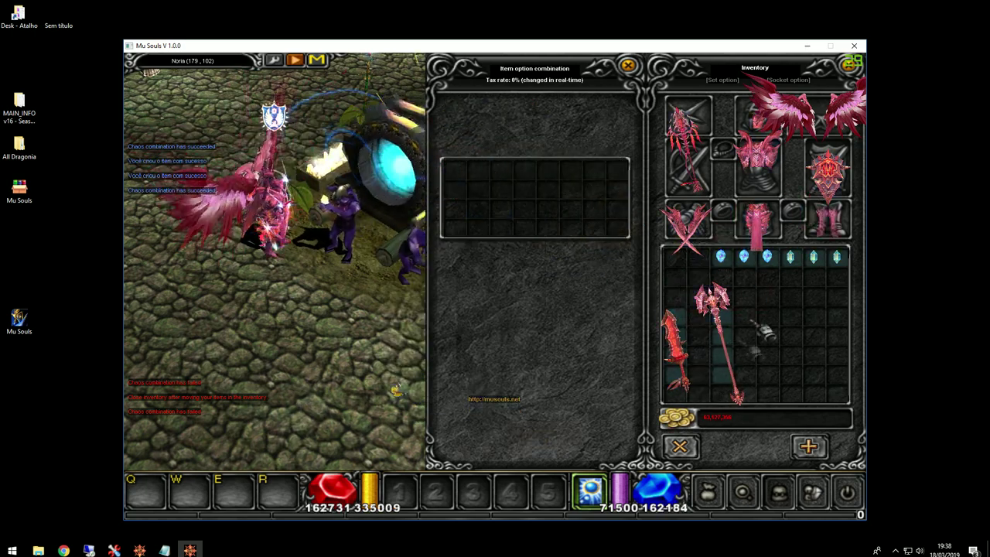
Step: Try to place the equipped Dragonia Staff in a new item option combination at the Chaos Machine
{"action": "left_click", "coordinate": [680, 446]}
{"action": "left_click", "coordinate": [553, 249]}
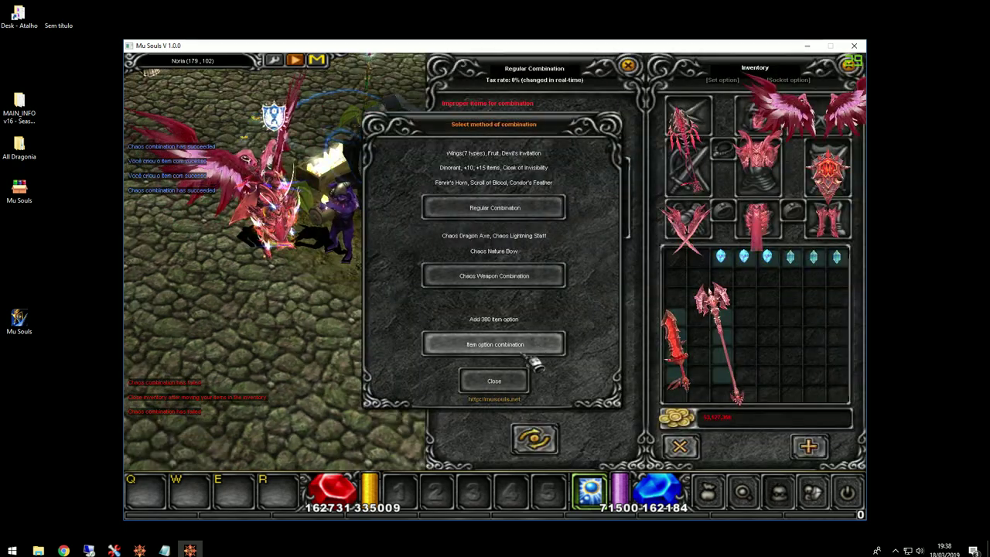
{"action": "left_click", "coordinate": [519, 344]}
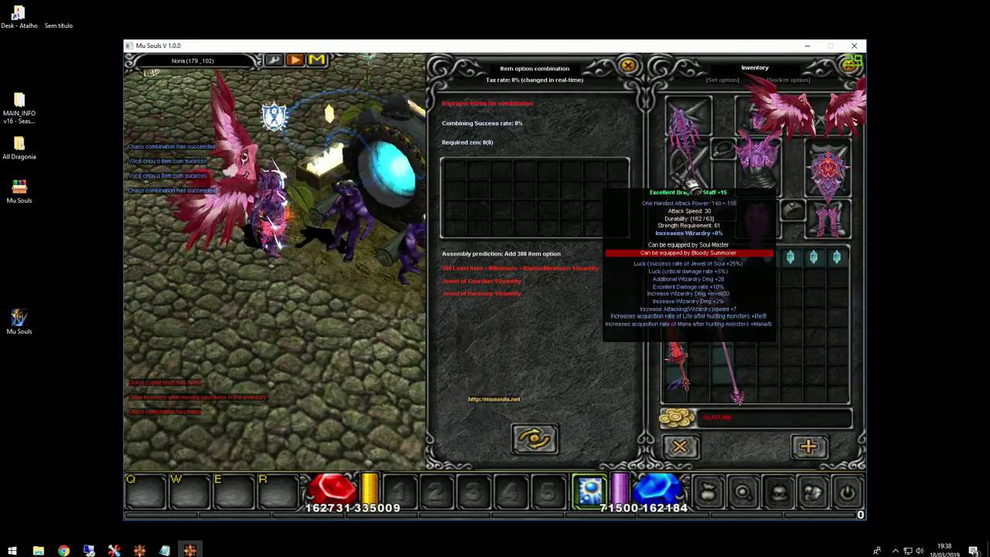
{"action": "left_click", "coordinate": [688, 151]}
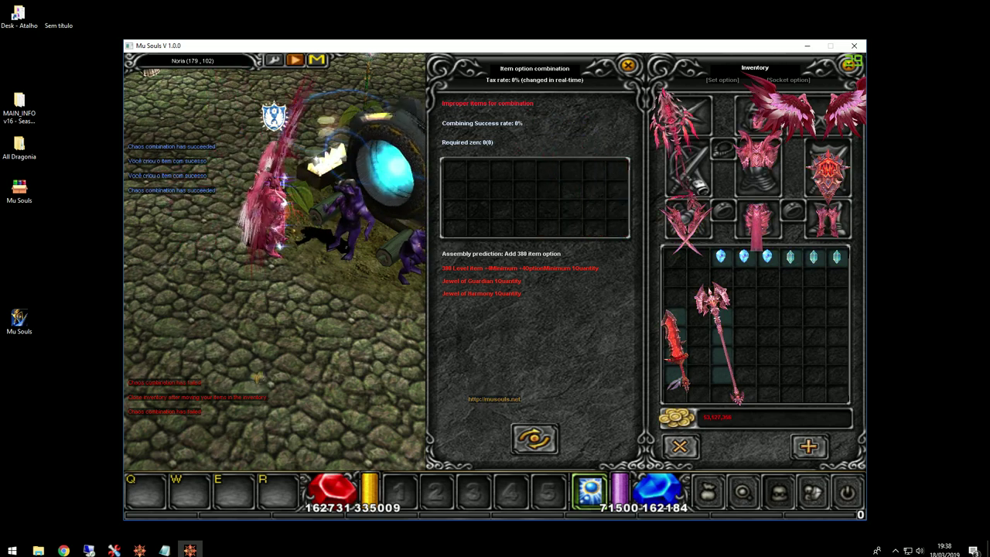
{"action": "left_click", "coordinate": [773, 338]}
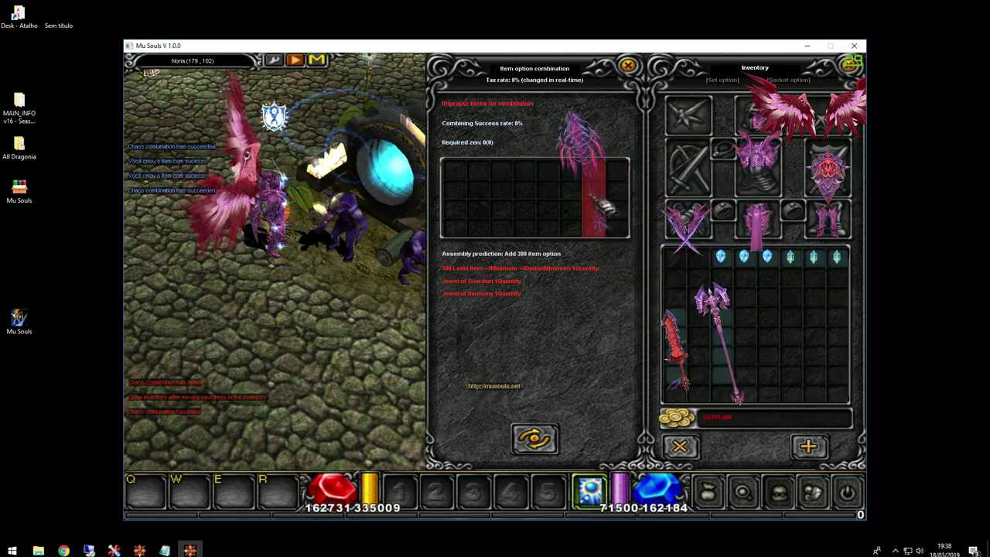
{"action": "left_click", "coordinate": [779, 340]}
{"action": "left_click", "coordinate": [777, 336]}
Step: Exit the game and open item_spn.bmd from the Spn folder in the MuOnline Pentium Tools Item.bmd editor
{"action": "left_click", "coordinate": [680, 446]}
{"action": "left_click", "coordinate": [490, 265]}
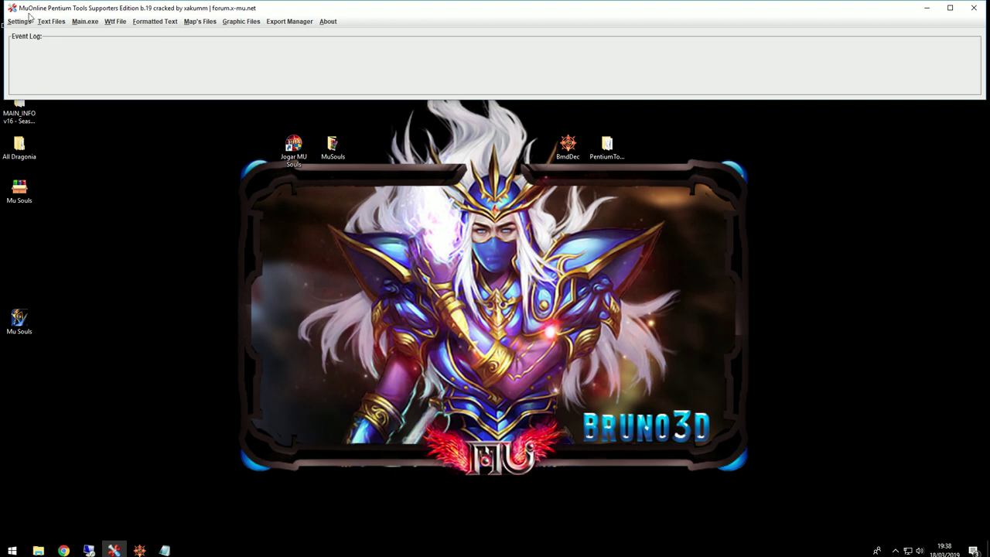
{"action": "left_click", "coordinate": [52, 22]}
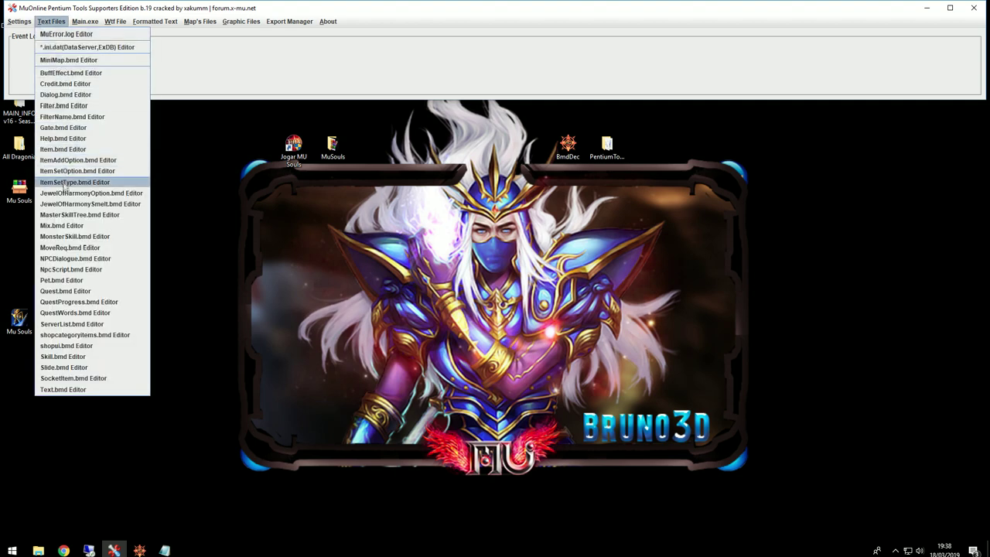
{"action": "left_click", "coordinate": [62, 148]}
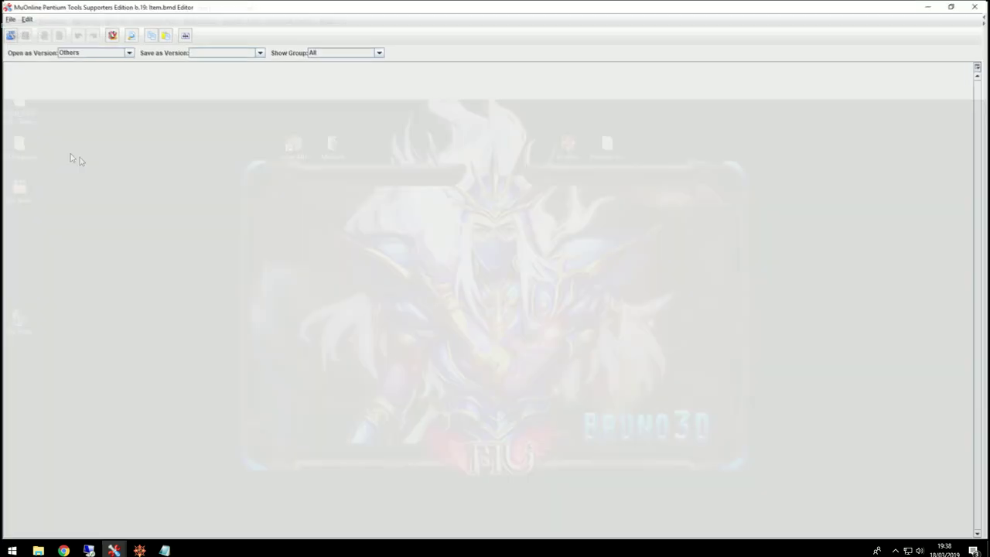
{"action": "left_click", "coordinate": [8, 34]}
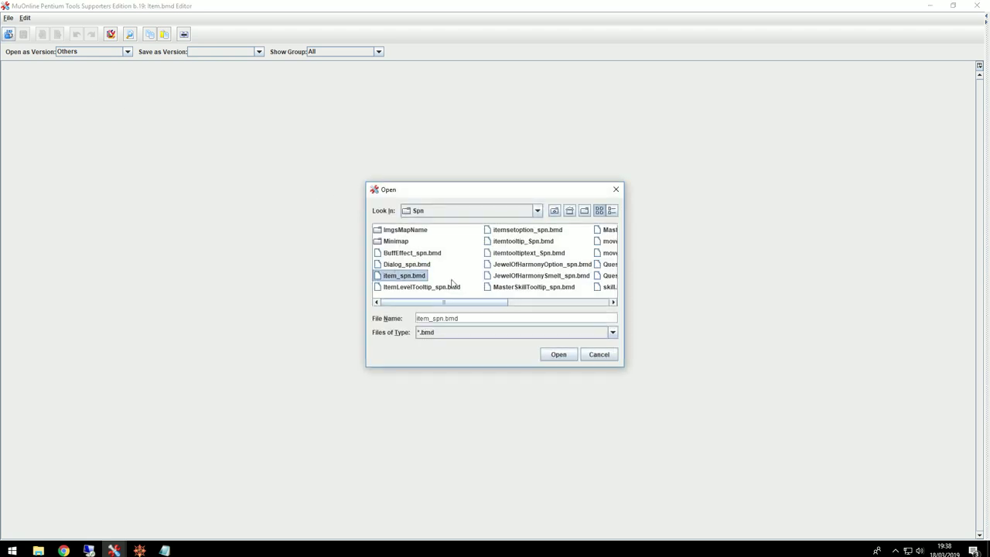
{"action": "left_click", "coordinate": [549, 352]}
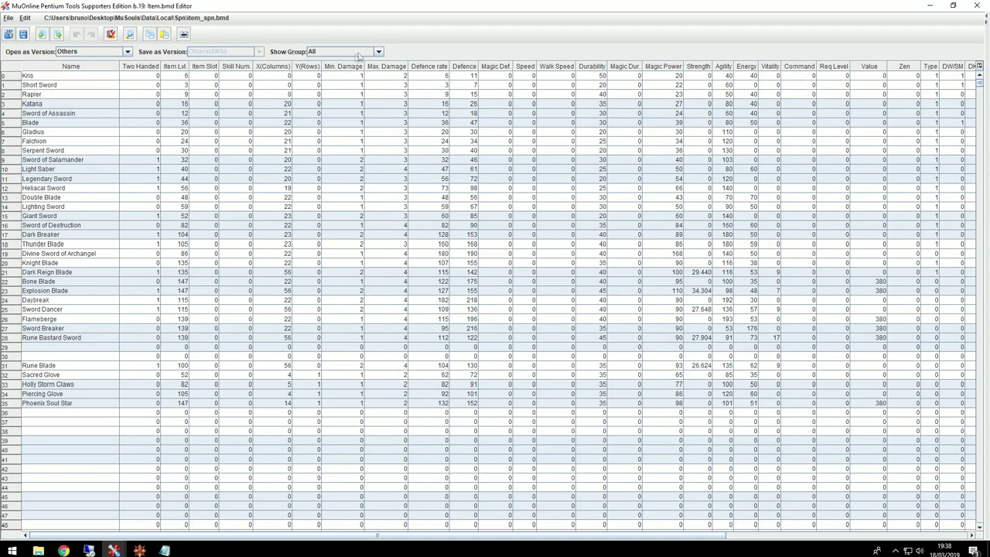
Step: Show only the Staffs(5) item group and set the Dragonia Staff's Value to 380
{"action": "left_click", "coordinate": [358, 54]}
{"action": "left_click", "coordinate": [335, 121]}
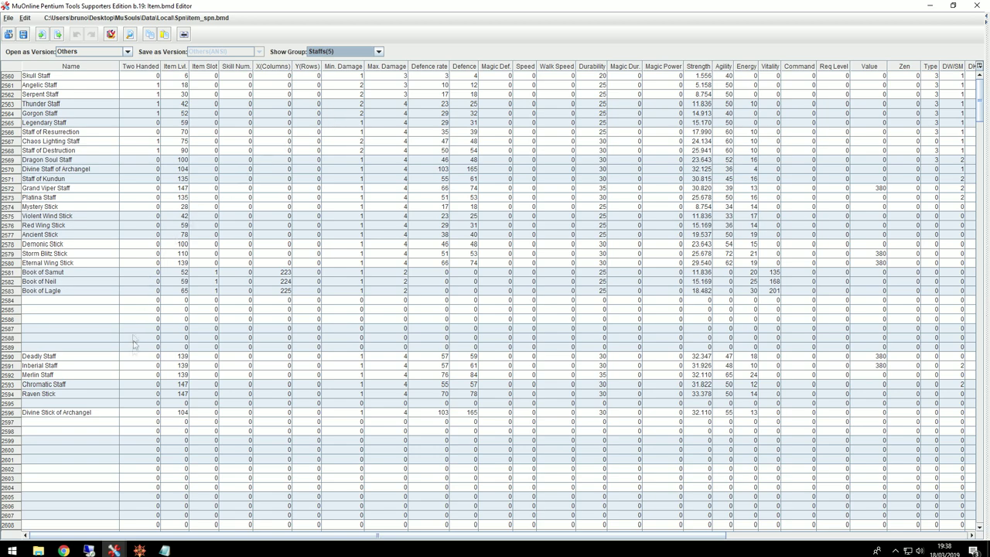
{"action": "scroll", "coordinate": [133, 342], "scroll_direction": "down", "scroll_amount": 12}
{"action": "left_click", "coordinate": [70, 395]}
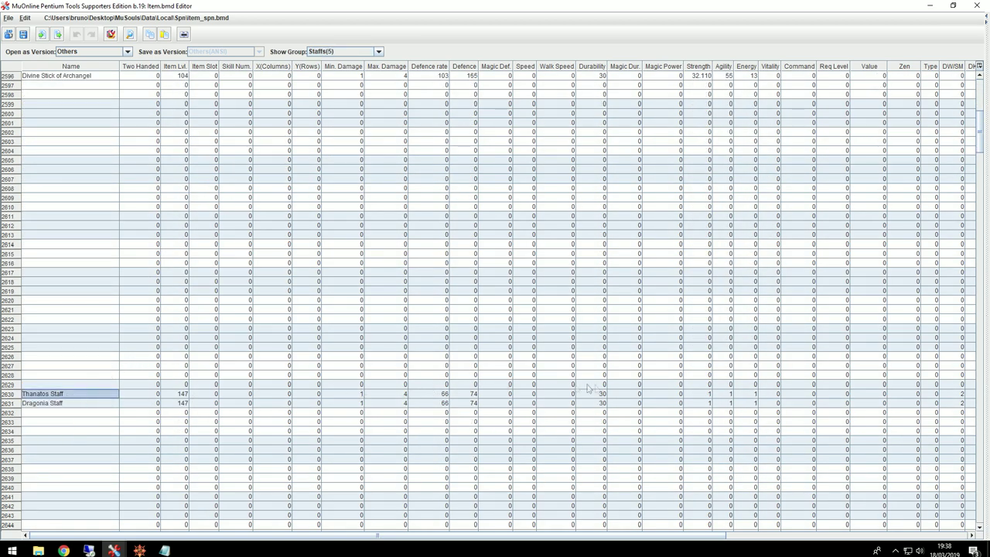
{"action": "scroll", "coordinate": [727, 379], "scroll_direction": "up", "scroll_amount": 3}
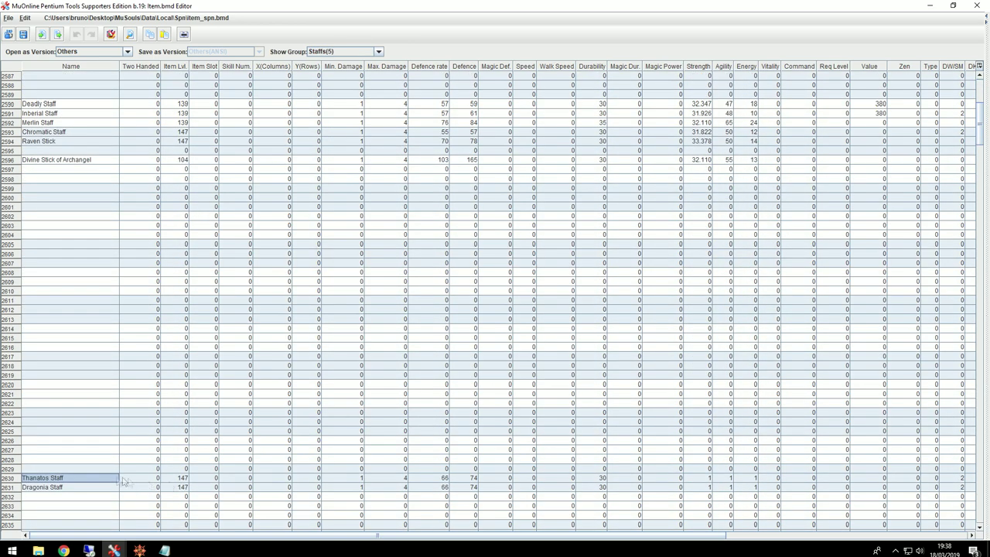
{"action": "scroll", "coordinate": [105, 489], "scroll_direction": "down", "scroll_amount": 1}
{"action": "left_click", "coordinate": [603, 451]}
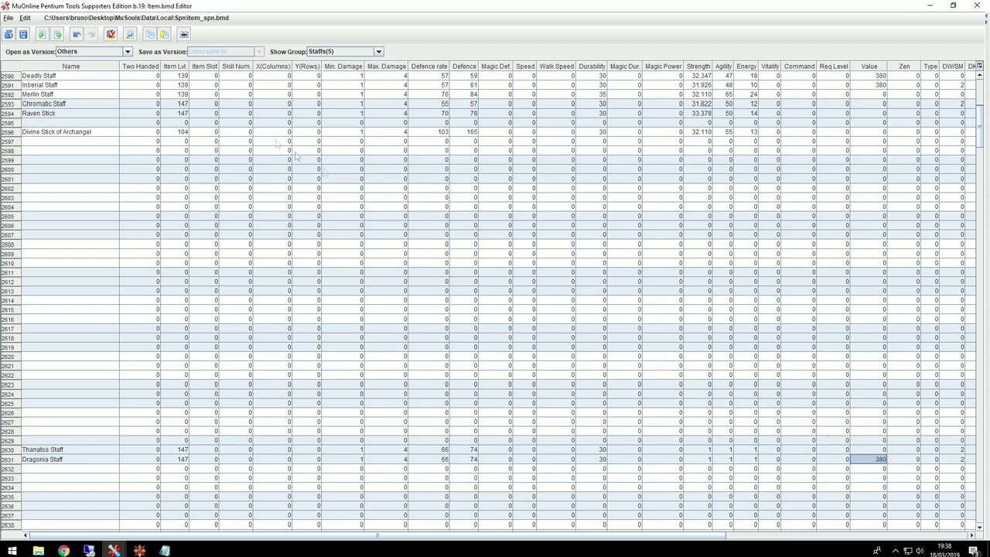
Step: Save the edited item table over item_spn.bmd, item_por.bmd in the Por folder and item_eng.bmd in the Eng folder
{"action": "left_click", "coordinate": [24, 34]}
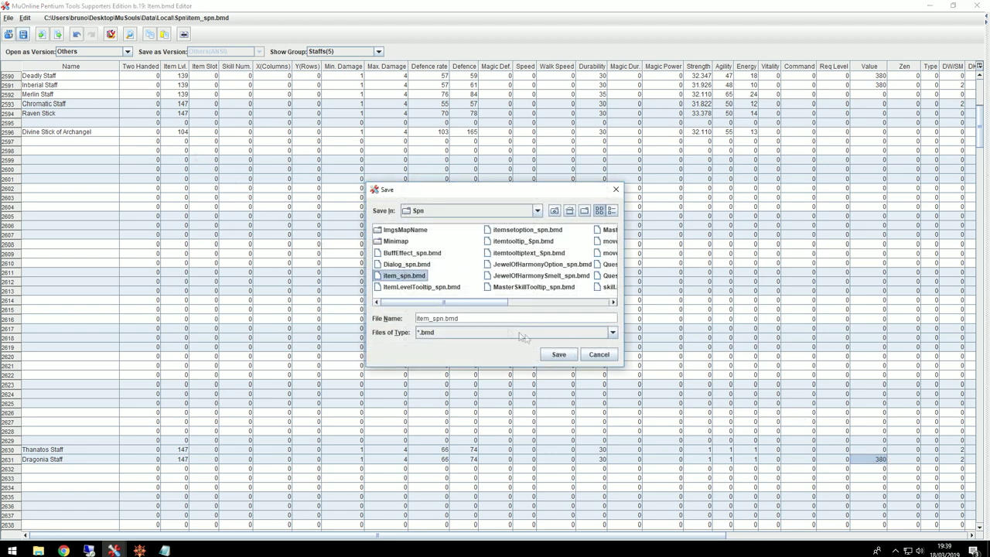
{"action": "left_click", "coordinate": [558, 354]}
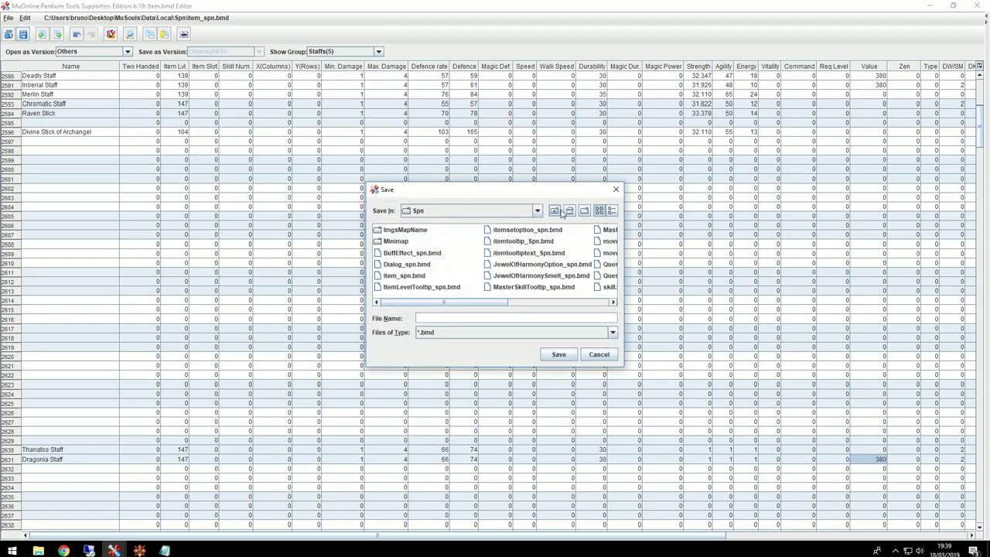
{"action": "left_click", "coordinate": [559, 211]}
{"action": "double_click", "coordinate": [380, 254]}
{"action": "left_click", "coordinate": [392, 274]}
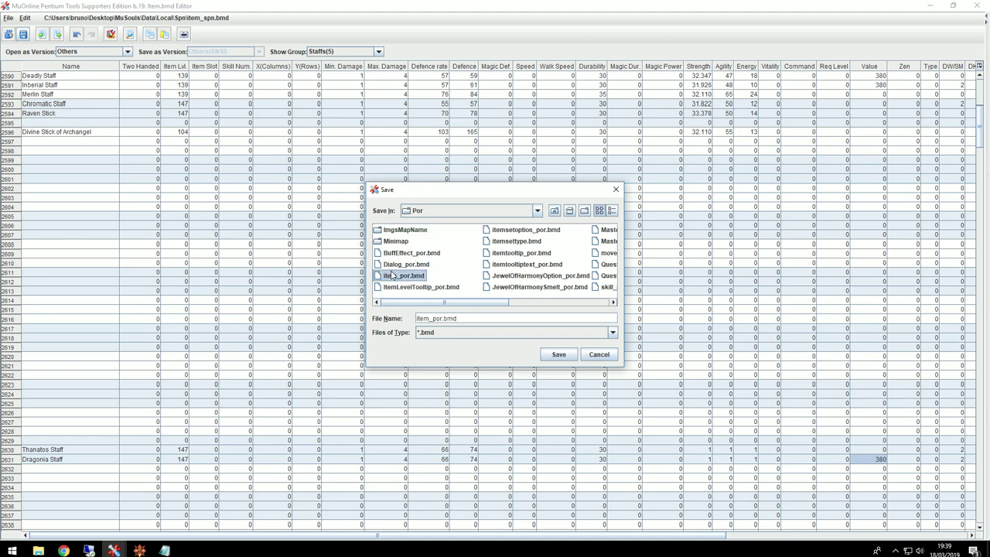
{"action": "left_click", "coordinate": [558, 355]}
{"action": "left_click", "coordinate": [25, 35]}
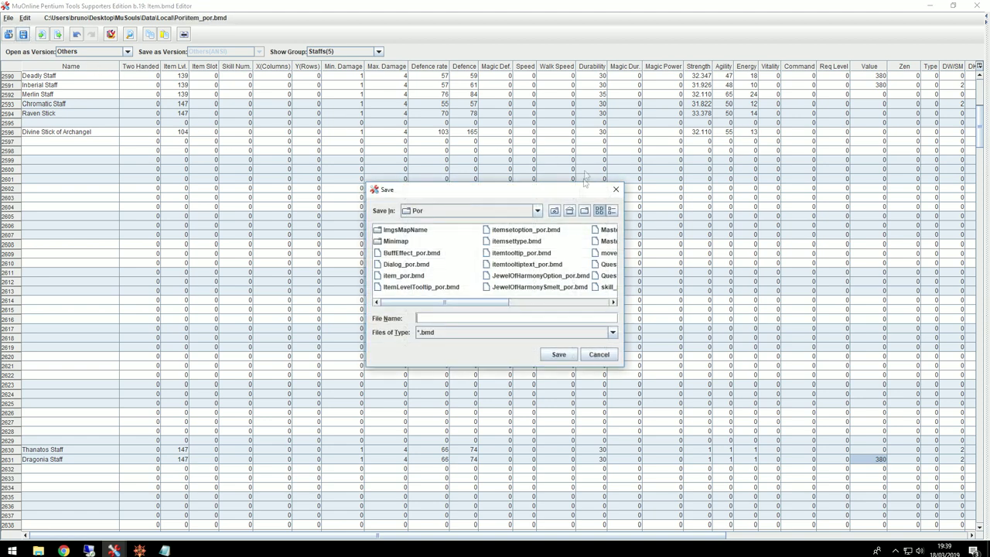
{"action": "double_click", "coordinate": [388, 230]}
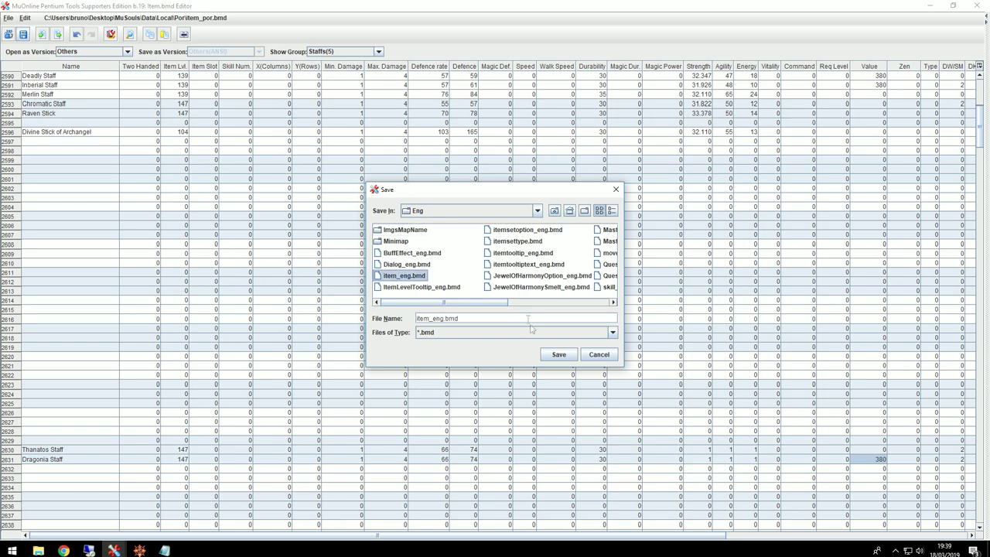
{"action": "left_click", "coordinate": [558, 354]}
Step: Minimize the editor, start the Mu Souls client from its launcher, choose the server and log in with the account name and password
{"action": "left_click", "coordinate": [148, 549]}
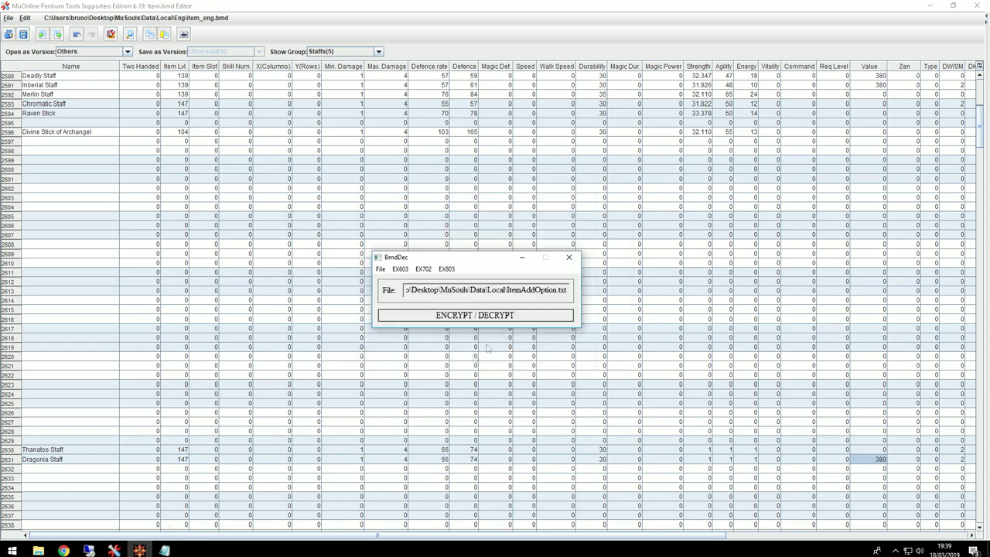
{"action": "left_click", "coordinate": [927, 8]}
{"action": "left_click", "coordinate": [926, 8]}
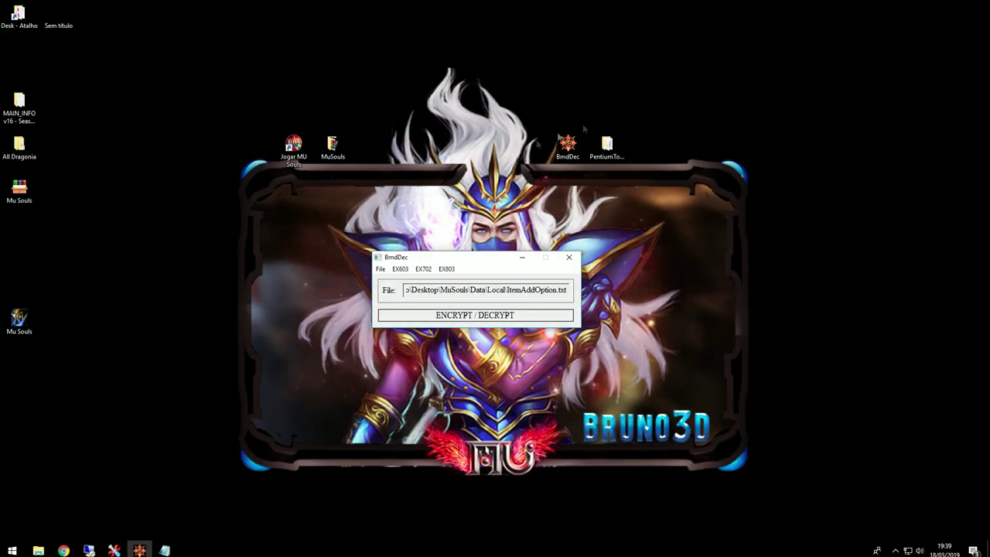
{"action": "double_click", "coordinate": [294, 148]}
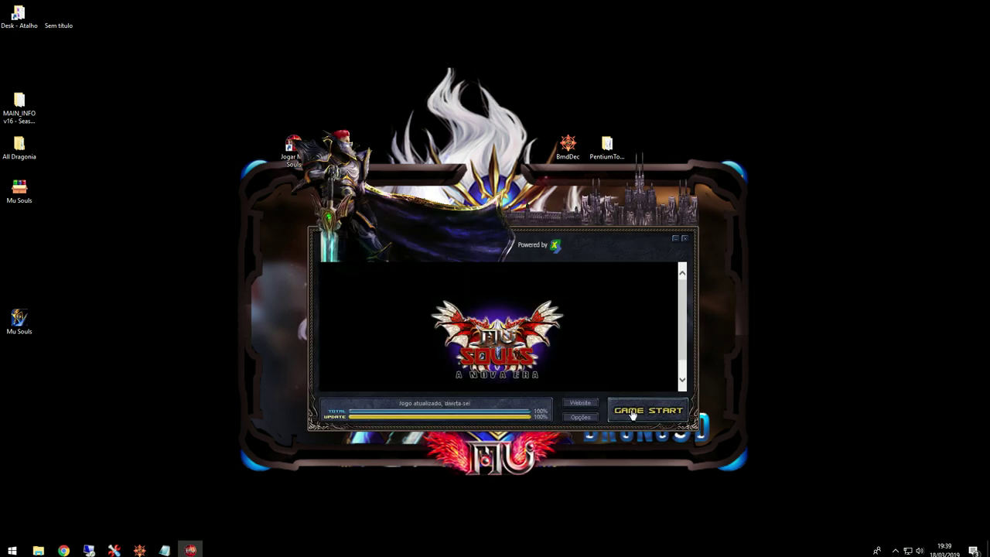
{"action": "left_click", "coordinate": [633, 413]}
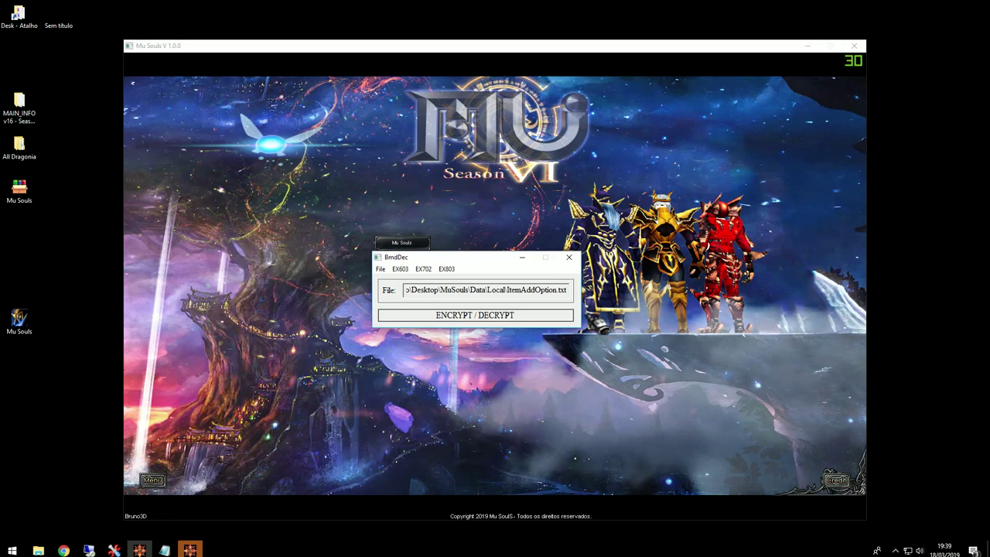
{"action": "left_click", "coordinate": [394, 241]}
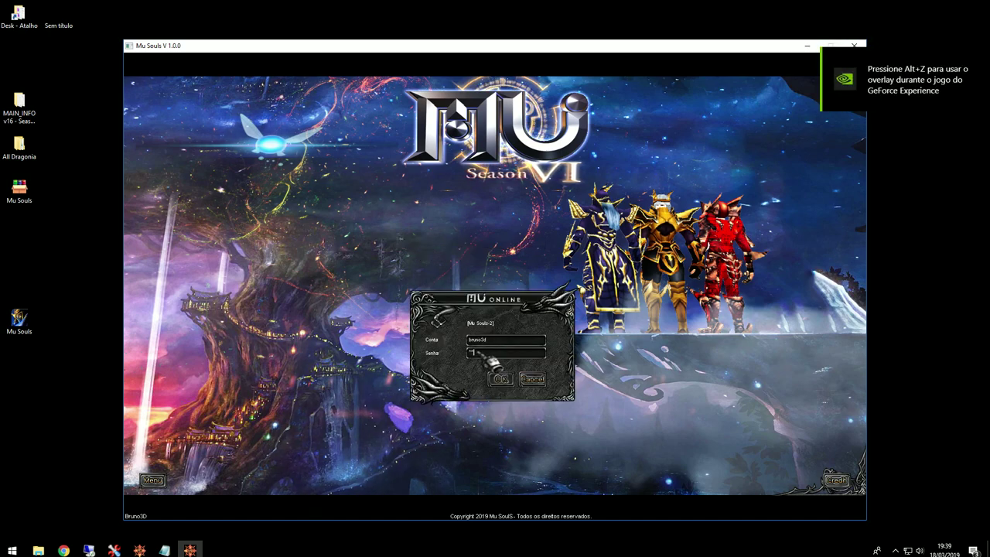
{"action": "key", "text": "Return"}
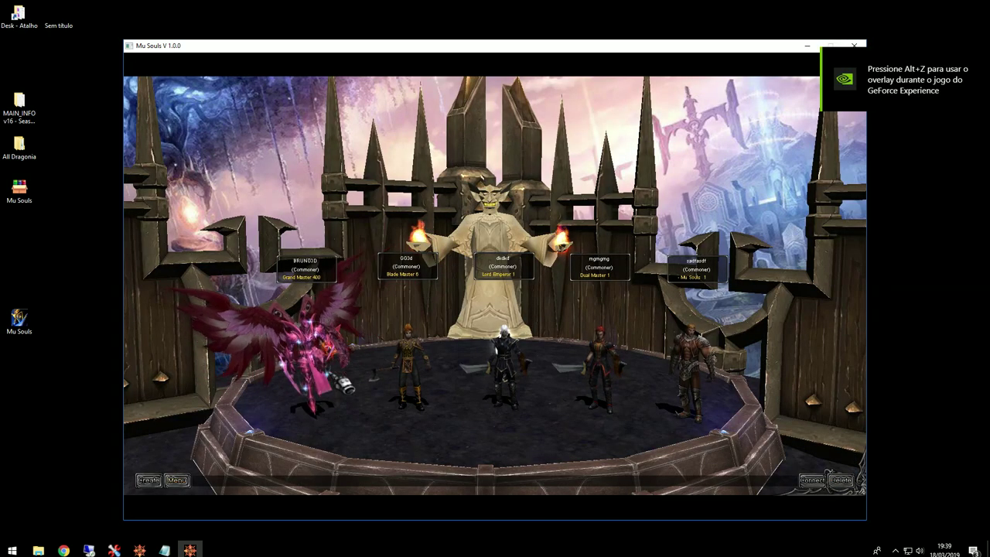
Step: Enter the game with the Grand Master character and open the chaos machine's Item option combination
{"action": "double_click", "coordinate": [340, 383]}
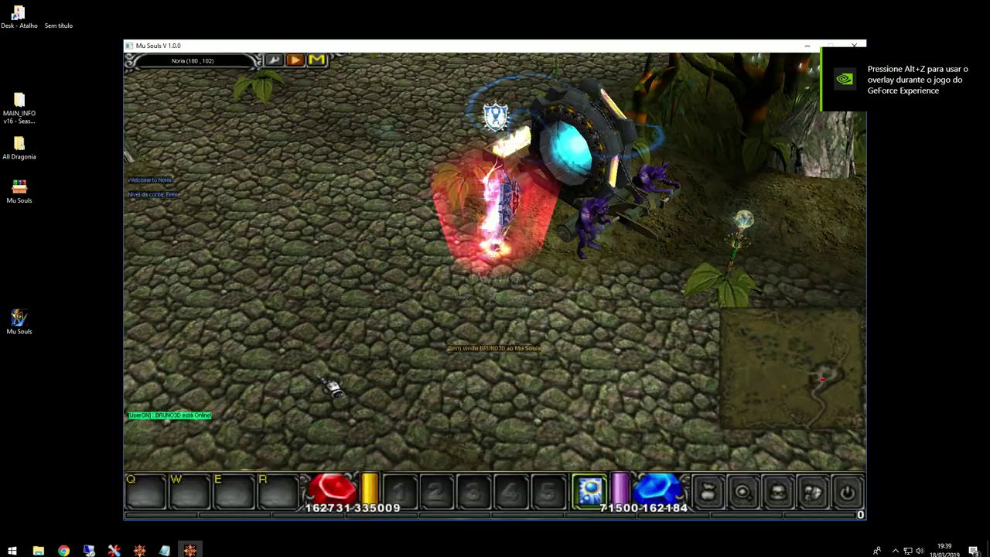
{"action": "left_click", "coordinate": [572, 208]}
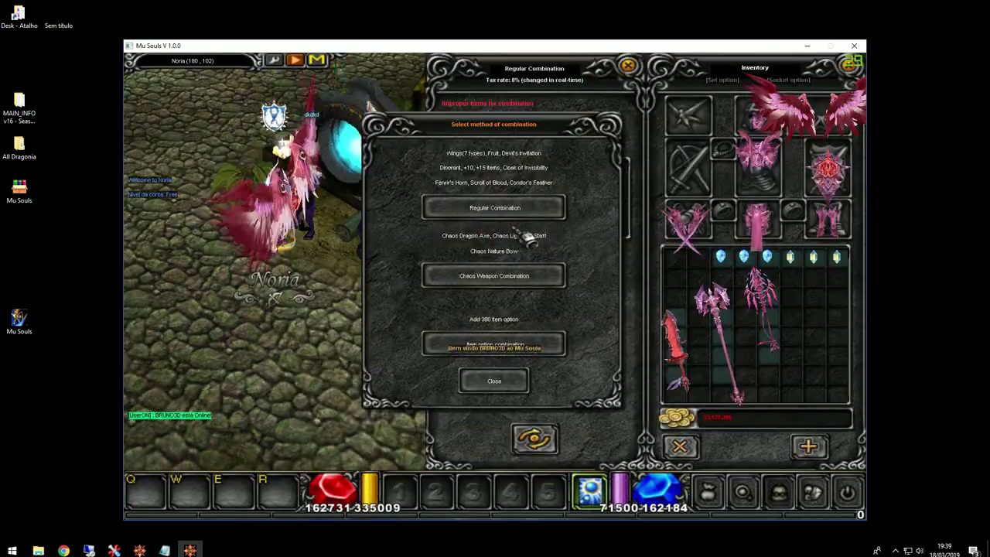
{"action": "left_click", "coordinate": [503, 346]}
Step: Try to add the 380 option to the Dragonia Staff by combining it with a Jewel of Guardian and a Jewel of Harmony
{"action": "left_click", "coordinate": [751, 353]}
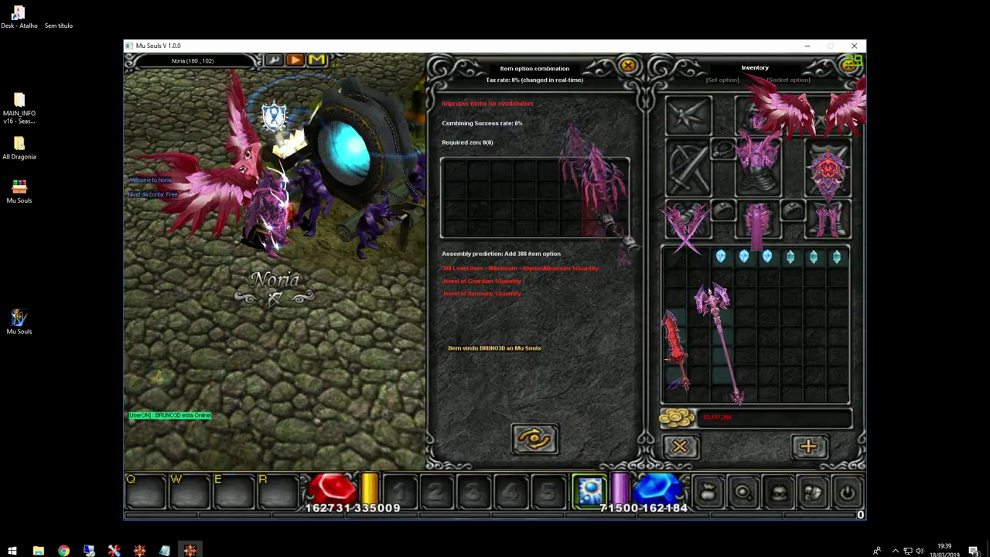
{"action": "left_click", "coordinate": [568, 193]}
{"action": "left_click", "coordinate": [616, 226]}
{"action": "left_click", "coordinate": [616, 188]}
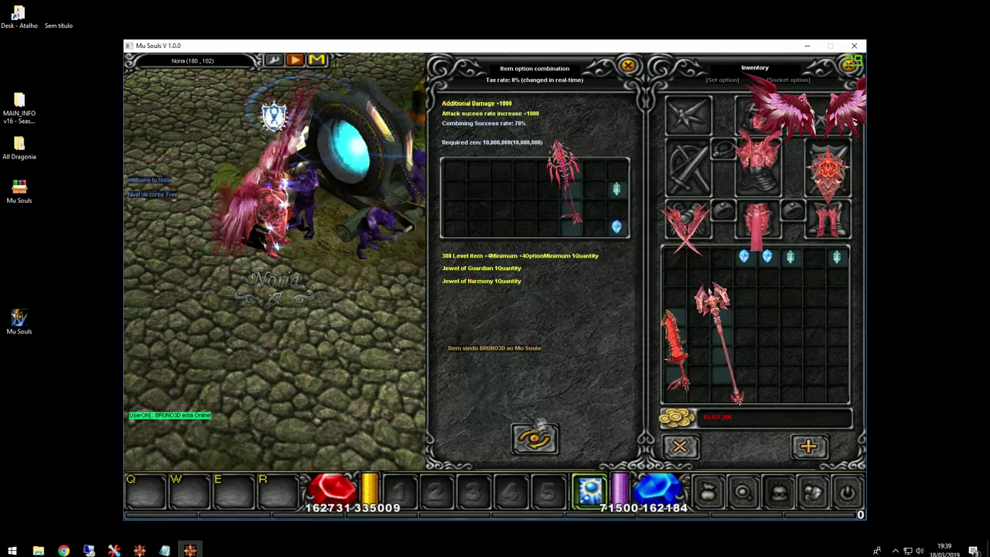
{"action": "left_click", "coordinate": [533, 438]}
{"action": "left_click", "coordinate": [442, 250]}
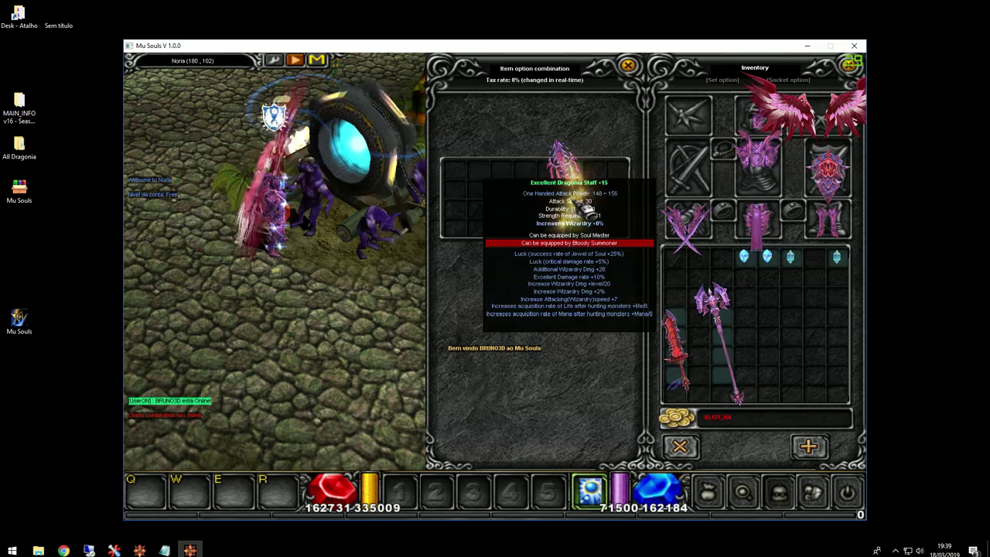
Step: Return the Dragonia Staff to the inventory, close the chaos machine and reopen its Item option combination
{"action": "key", "text": "Escape"}
{"action": "left_click", "coordinate": [560, 216]}
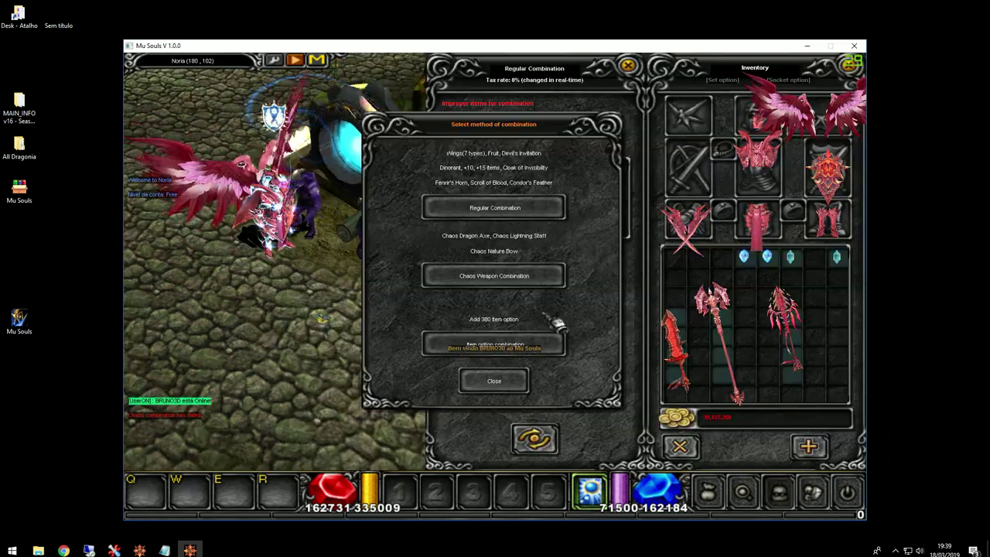
{"action": "left_click", "coordinate": [558, 346]}
Step: Combine the Dragonia Staff again with another Jewel of Guardian and Jewel of Harmony for the 380 item option
{"action": "left_click", "coordinate": [783, 325]}
{"action": "left_click", "coordinate": [568, 198]}
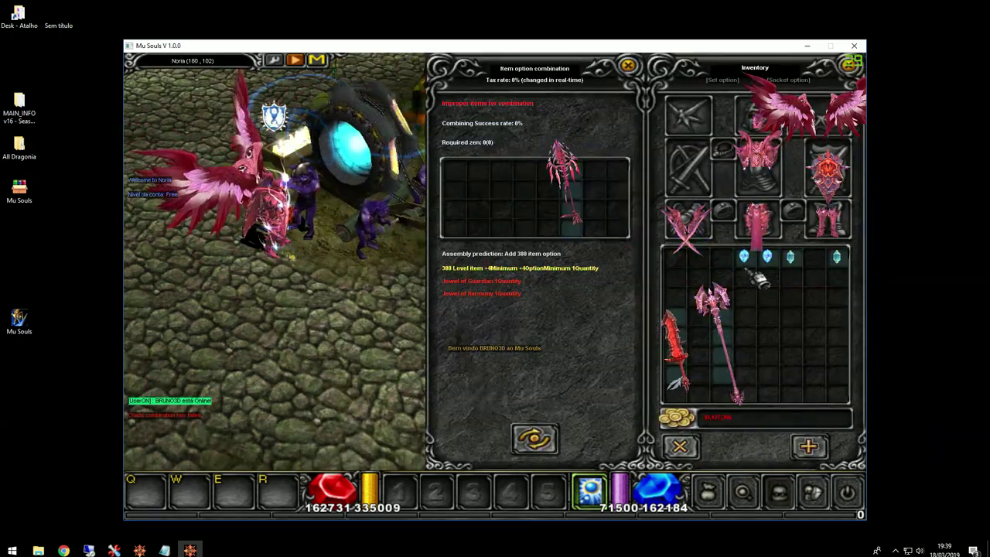
{"action": "left_click", "coordinate": [631, 239]}
{"action": "left_click", "coordinate": [619, 206]}
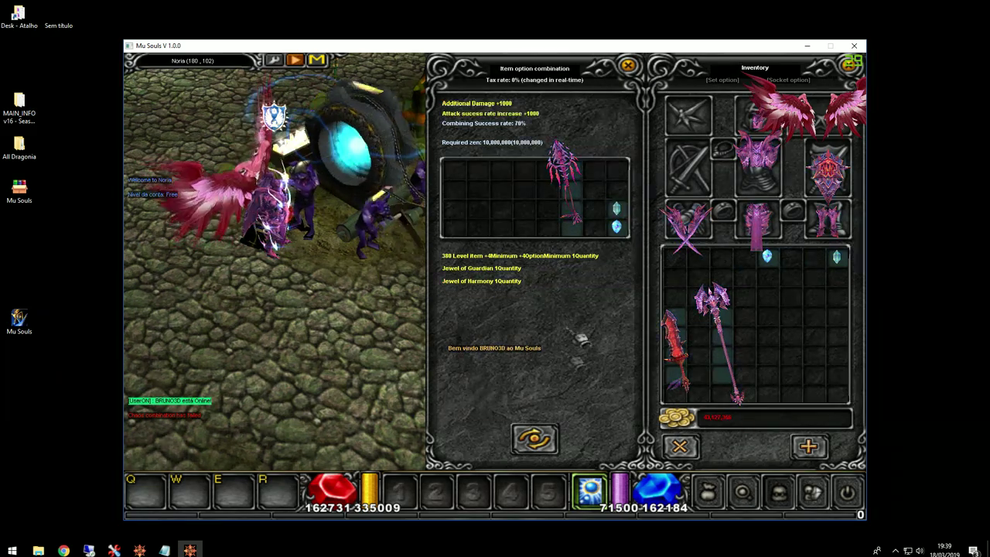
{"action": "left_click", "coordinate": [533, 437]}
{"action": "left_click", "coordinate": [428, 243]}
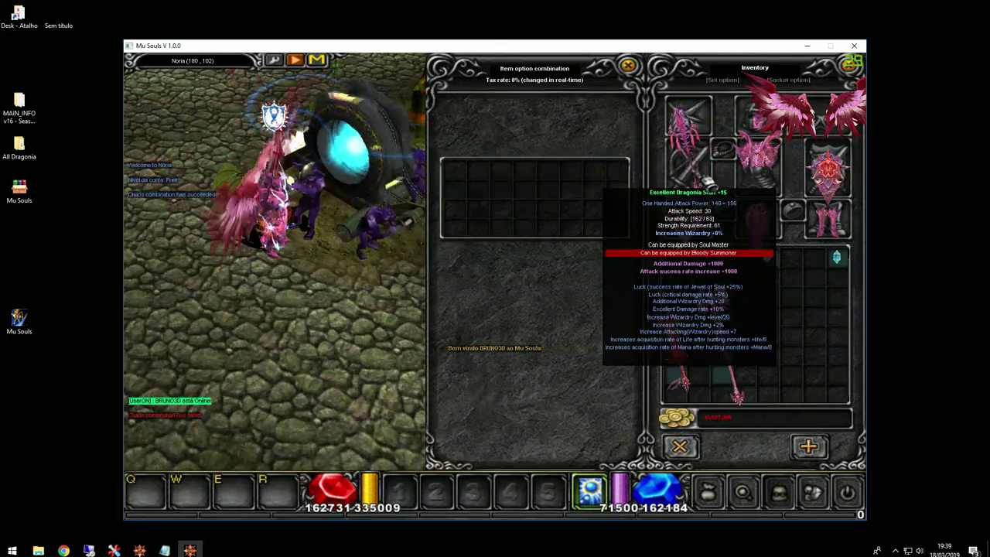
Step: Move the combined Dragonia Staff into the inventory grid and close the chaos machine
{"action": "left_click", "coordinate": [688, 116]}
{"action": "left_click", "coordinate": [782, 340]}
{"action": "key", "text": "Escape"}
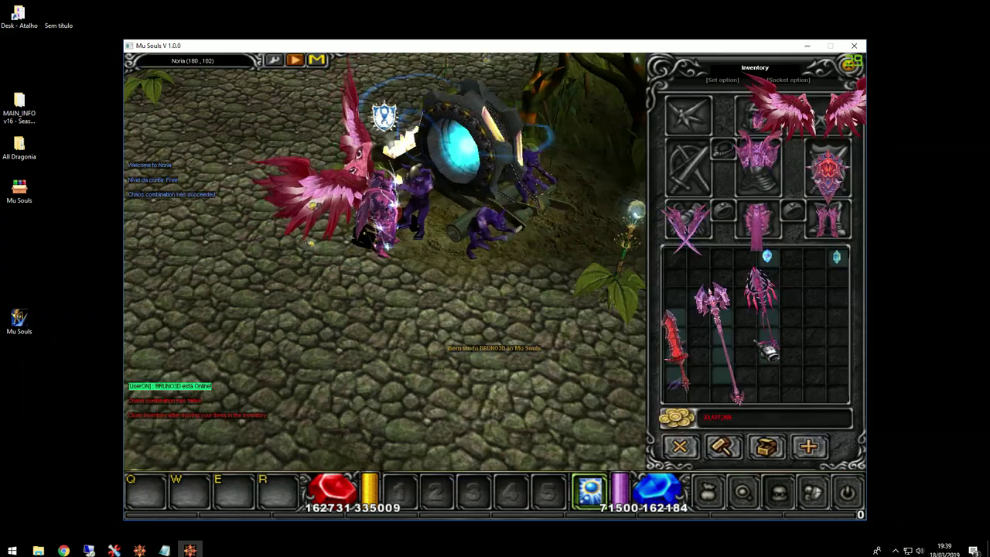
Step: Try the Dragonia Sword in the Item option combination, then put it back in the inventory and close the chaos machine
{"action": "left_click", "coordinate": [487, 163]}
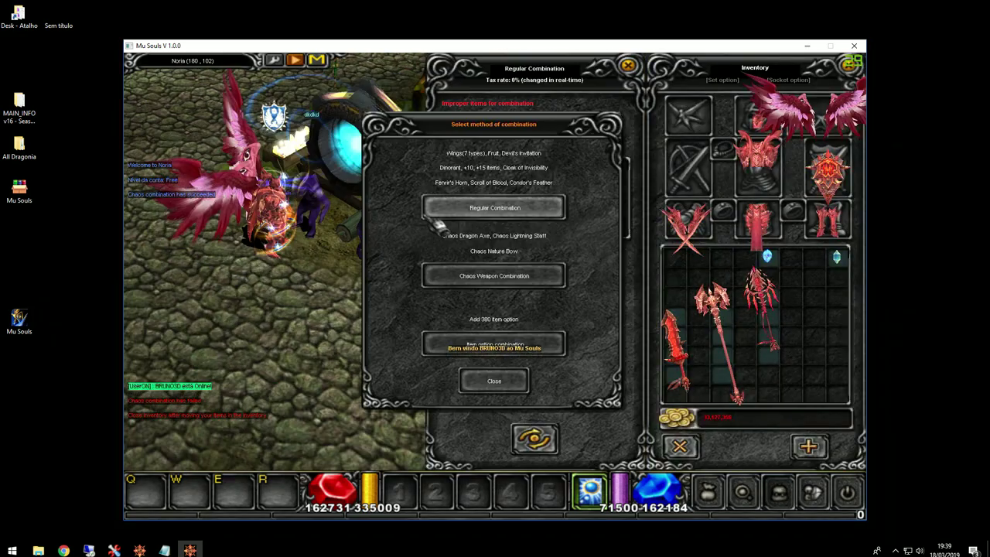
{"action": "left_click", "coordinate": [517, 345]}
{"action": "left_click", "coordinate": [675, 340]}
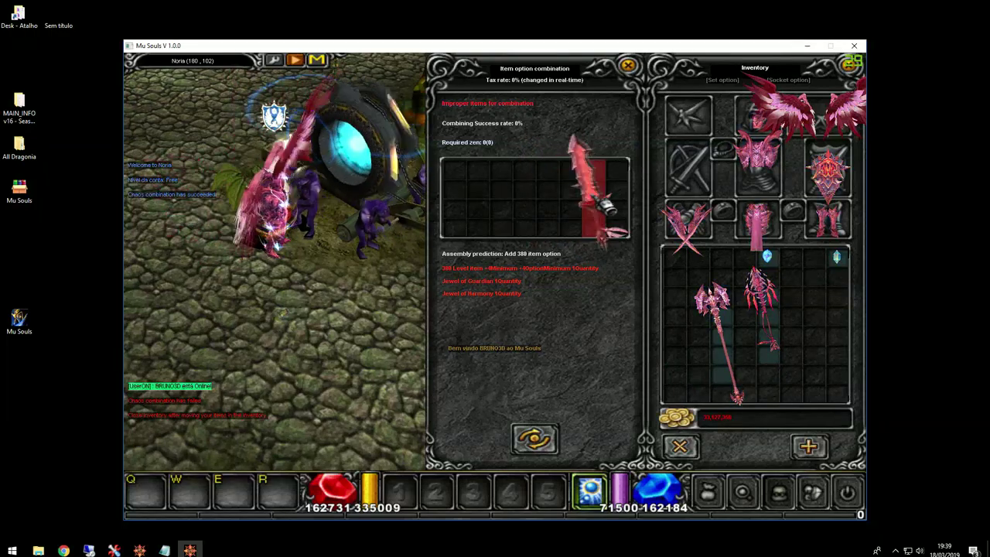
{"action": "left_click", "coordinate": [671, 328]}
{"action": "key", "text": "Escape"}
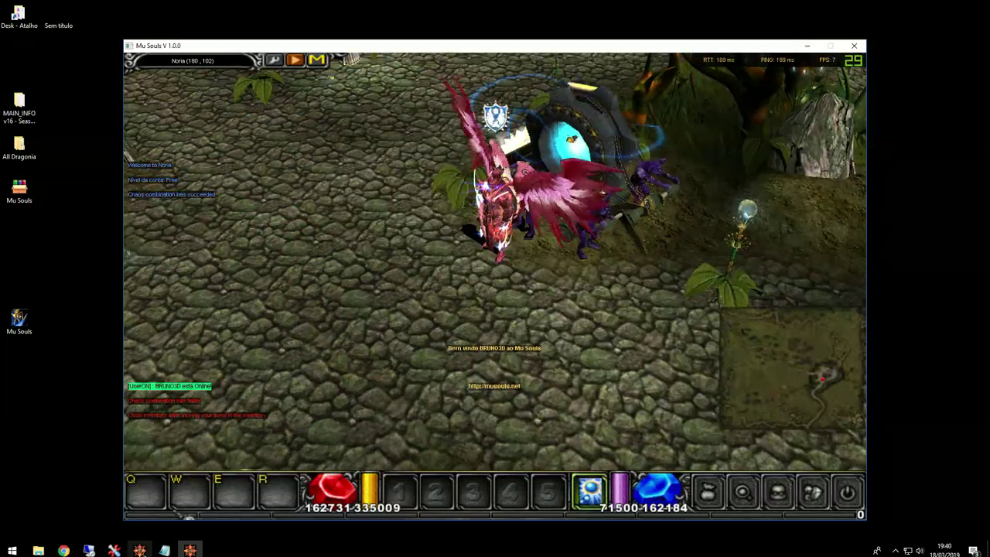
Step: Switch to the Item.bmd editor, show only the Swords(0) group and set the Dragonia Sword's Value to 380
{"action": "left_click", "coordinate": [188, 515]}
{"action": "left_click", "coordinate": [378, 51]}
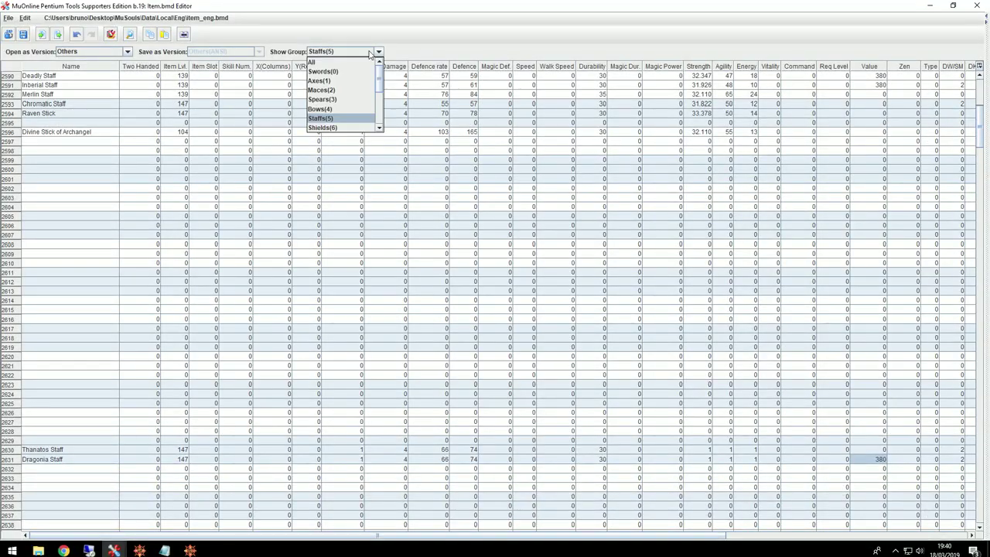
{"action": "left_click", "coordinate": [364, 72]}
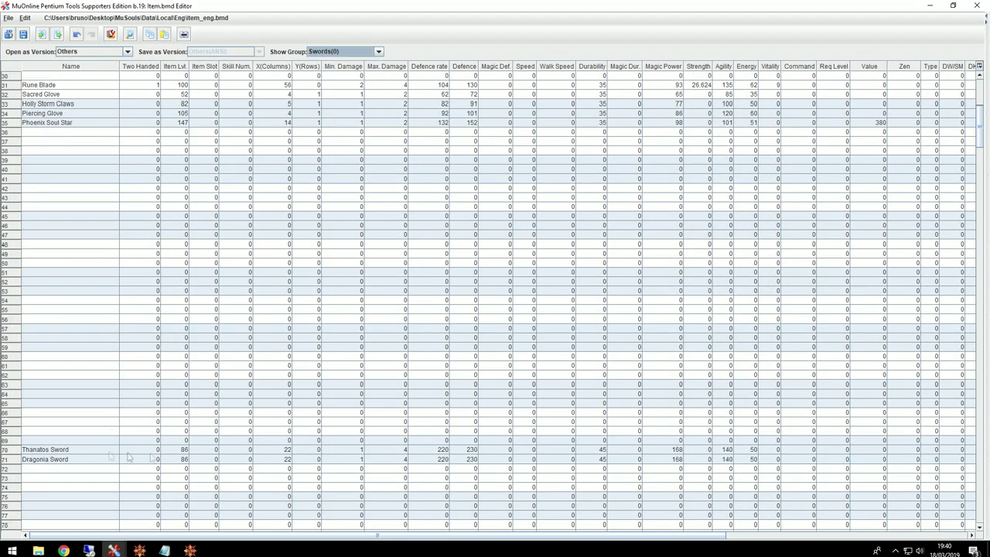
{"action": "left_click", "coordinate": [874, 459]}
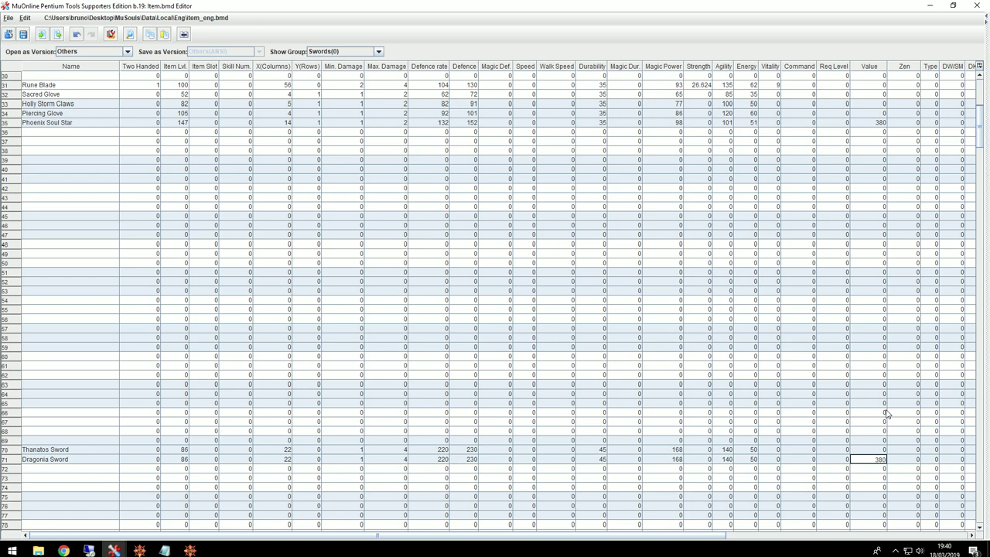
Step: Show only the Maces(2) group and set the Dragonia Mace's Value to 380
{"action": "left_click", "coordinate": [379, 52]}
{"action": "left_click", "coordinate": [321, 90]}
{"action": "double_click", "coordinate": [877, 459]}
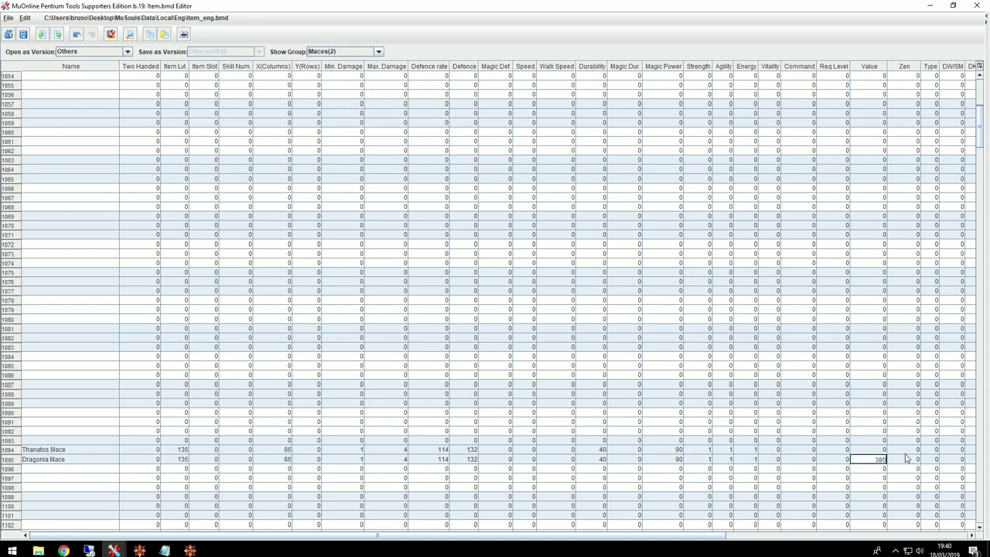
Step: Show only the Shields(6) group and set the Thanatos Shield's Value to 0
{"action": "left_click", "coordinate": [378, 52]}
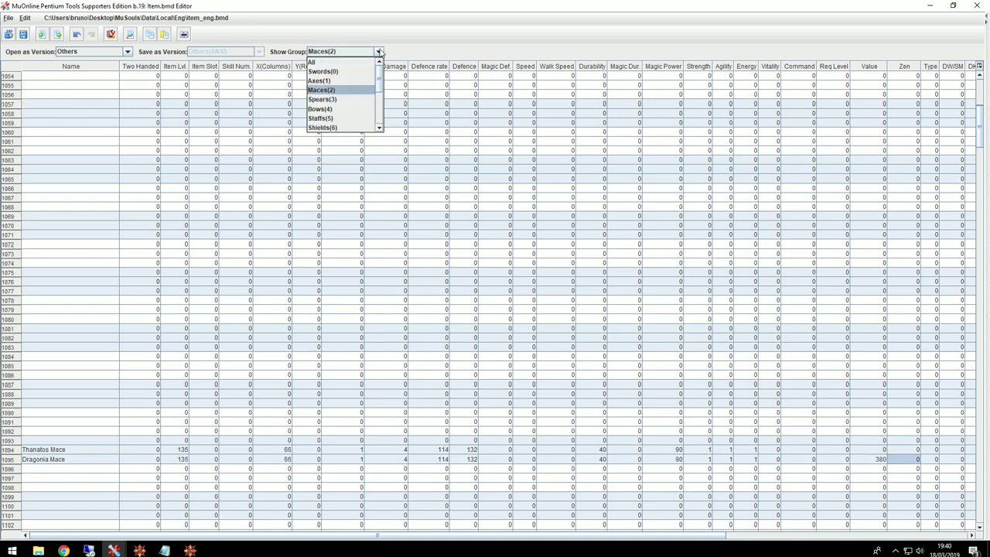
{"action": "left_click", "coordinate": [334, 128]}
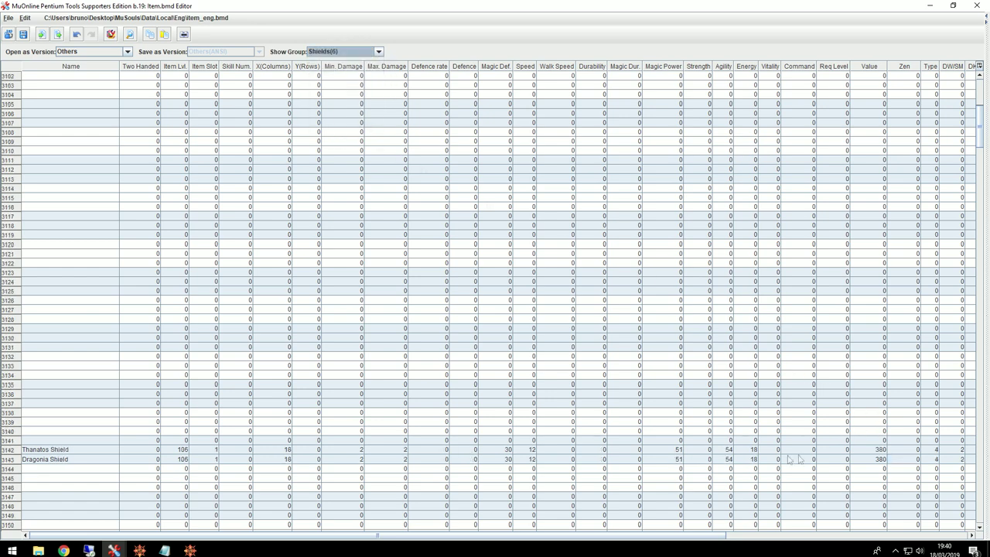
{"action": "double_click", "coordinate": [874, 451]}
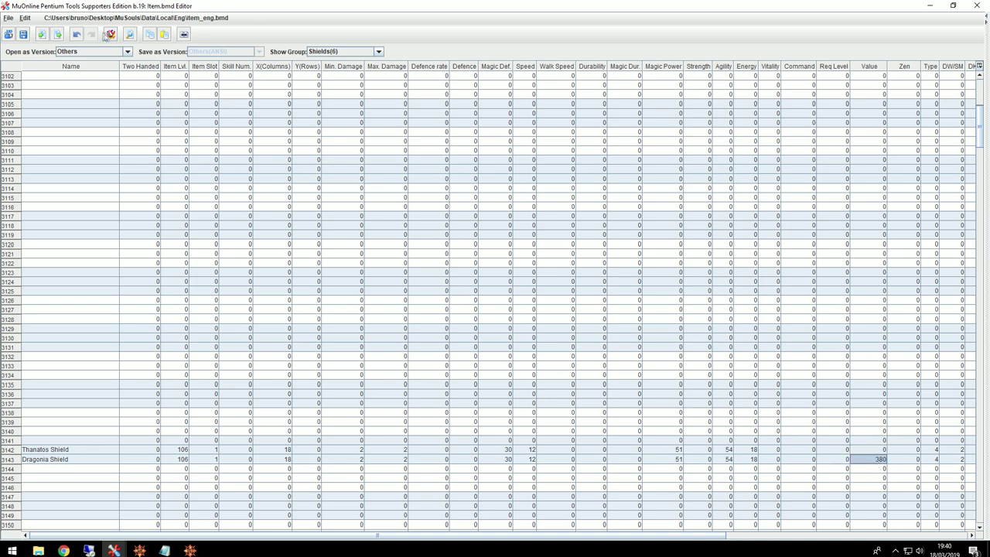
Step: Save the edited item table over item_eng.bmd in the Eng folder and item_por.bmd in the Por folder
{"action": "left_click", "coordinate": [23, 35]}
{"action": "double_click", "coordinate": [415, 276]}
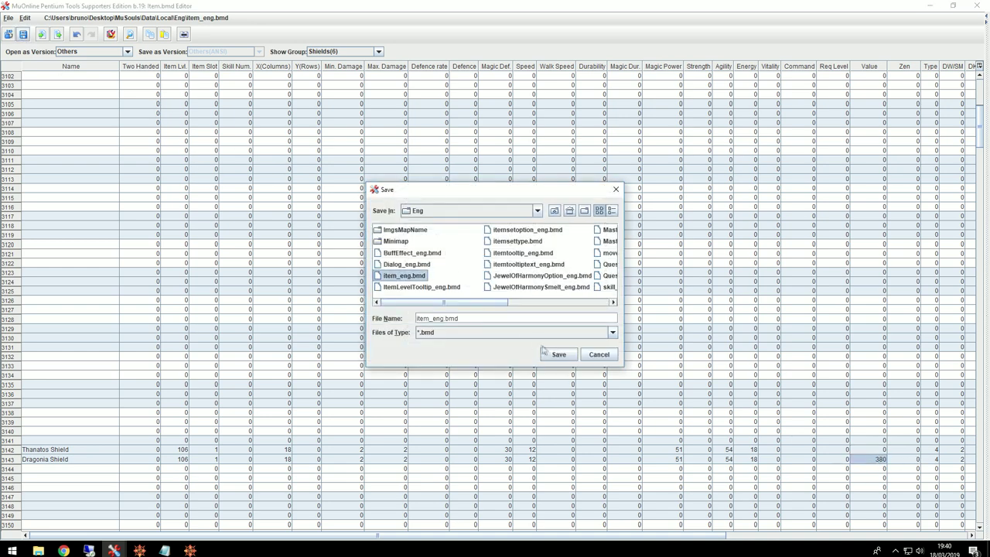
{"action": "left_click", "coordinate": [24, 35]}
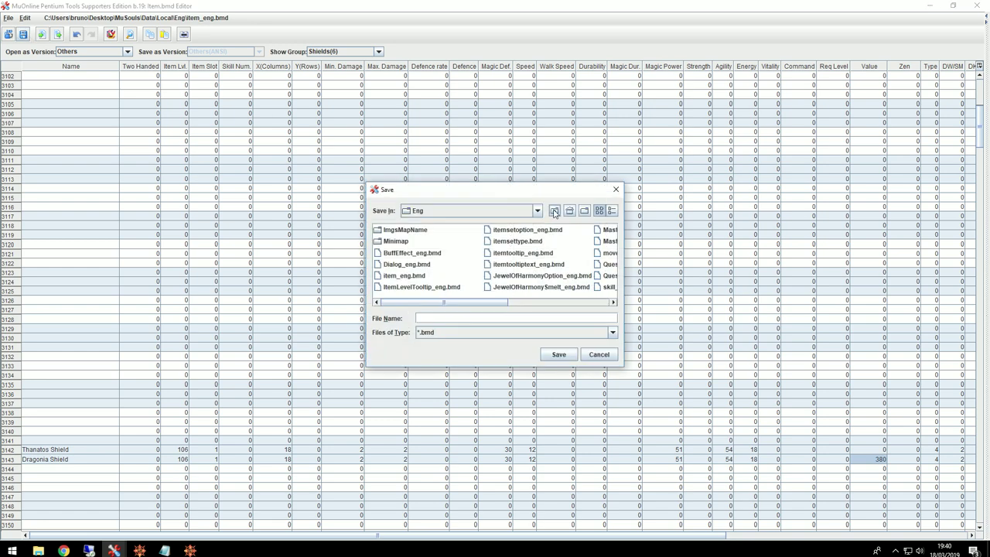
{"action": "left_click", "coordinate": [553, 211]}
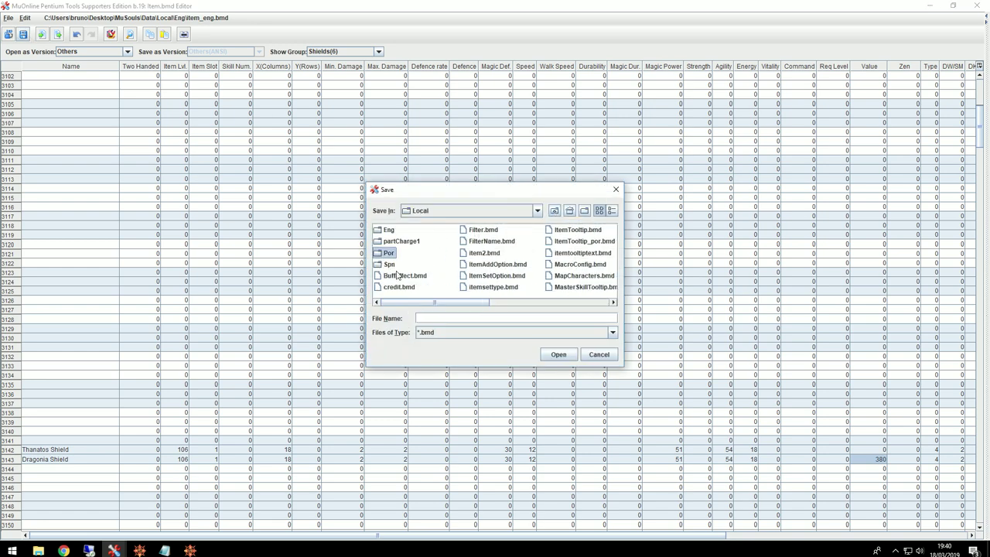
{"action": "left_click", "coordinate": [557, 355]}
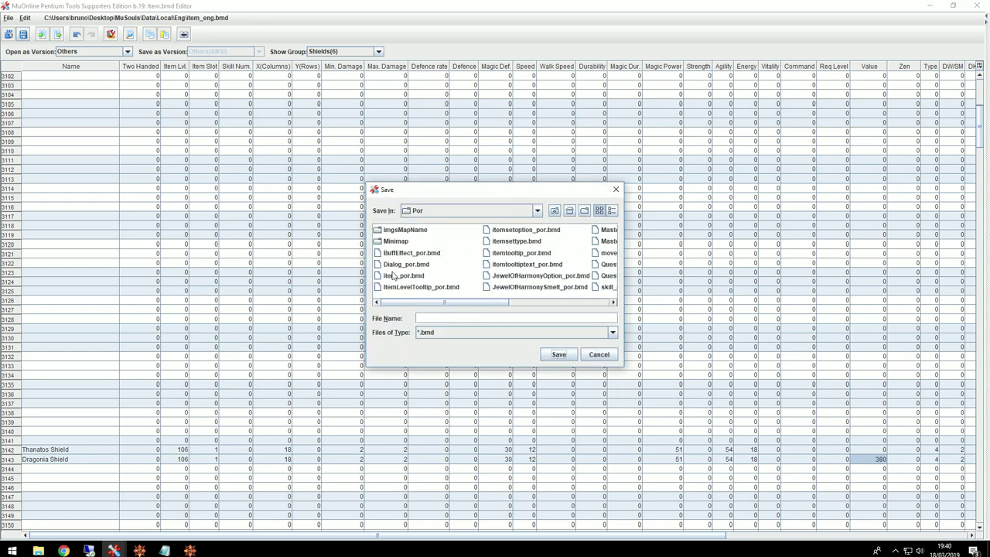
{"action": "left_click", "coordinate": [558, 354]}
Step: Save the item table over item_eng.bmd in the Eng folder once more and over item_spn.bmd in the Spn folder
{"action": "left_click", "coordinate": [28, 30]}
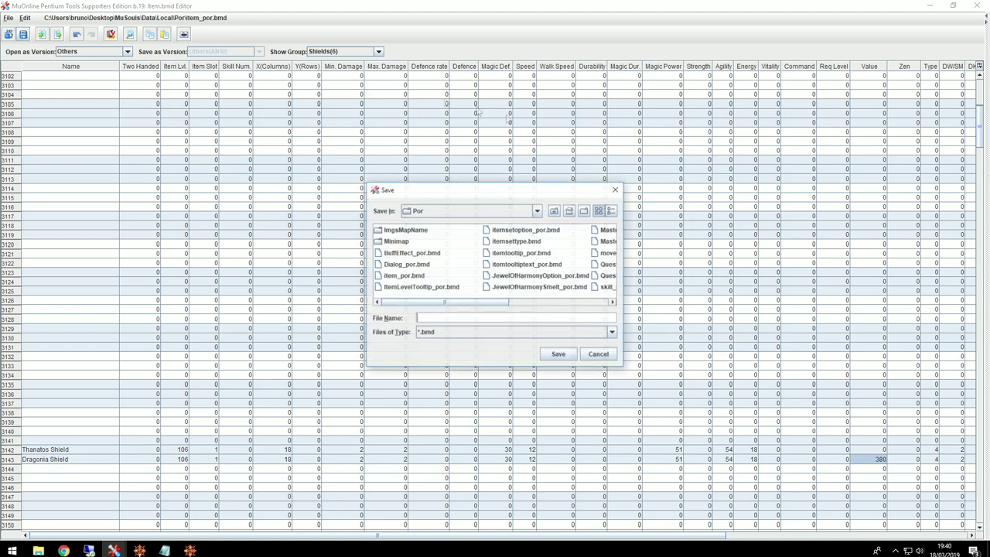
{"action": "left_click", "coordinate": [554, 211]}
{"action": "double_click", "coordinate": [387, 229]}
{"action": "left_click", "coordinate": [394, 276]}
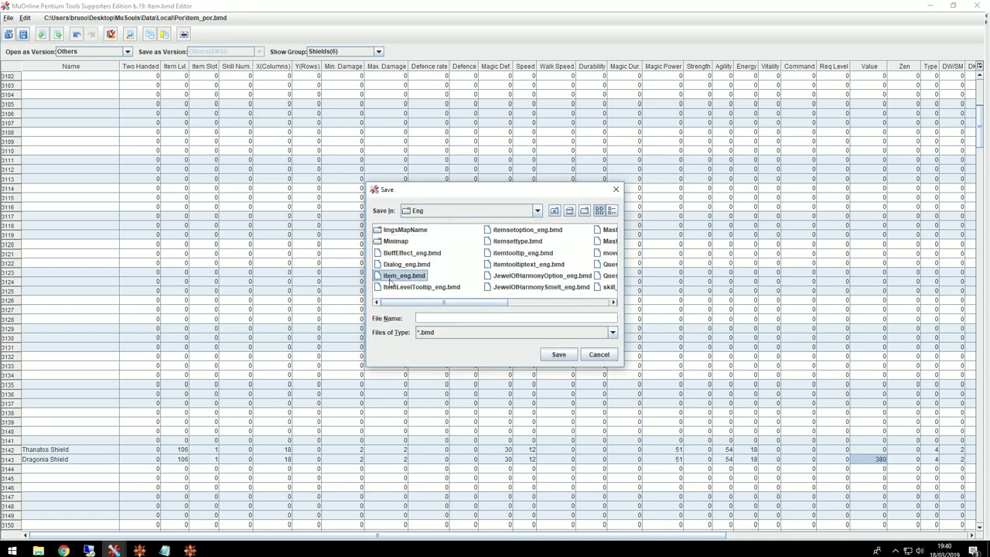
{"action": "left_click", "coordinate": [562, 355]}
{"action": "left_click", "coordinate": [25, 35]}
{"action": "left_click", "coordinate": [554, 211]}
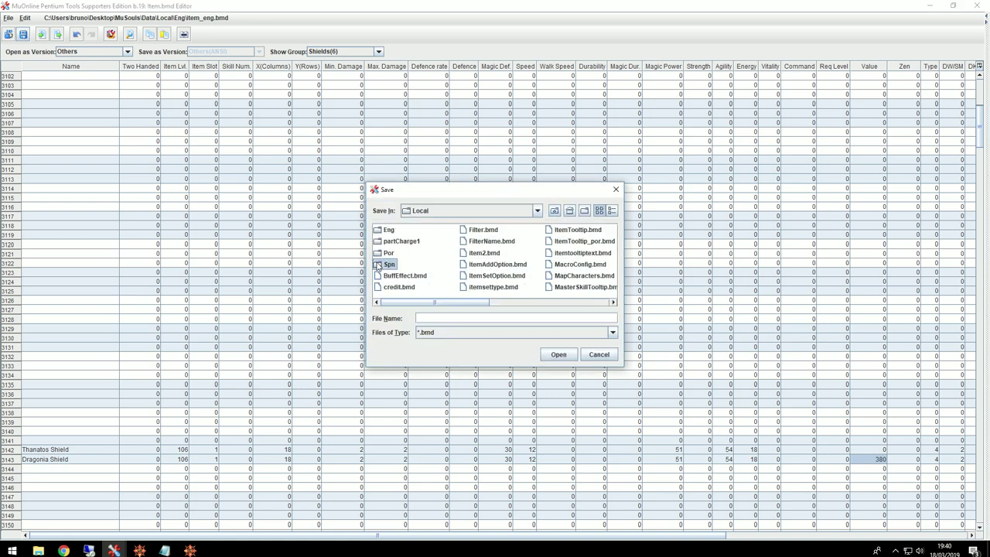
{"action": "double_click", "coordinate": [386, 264]}
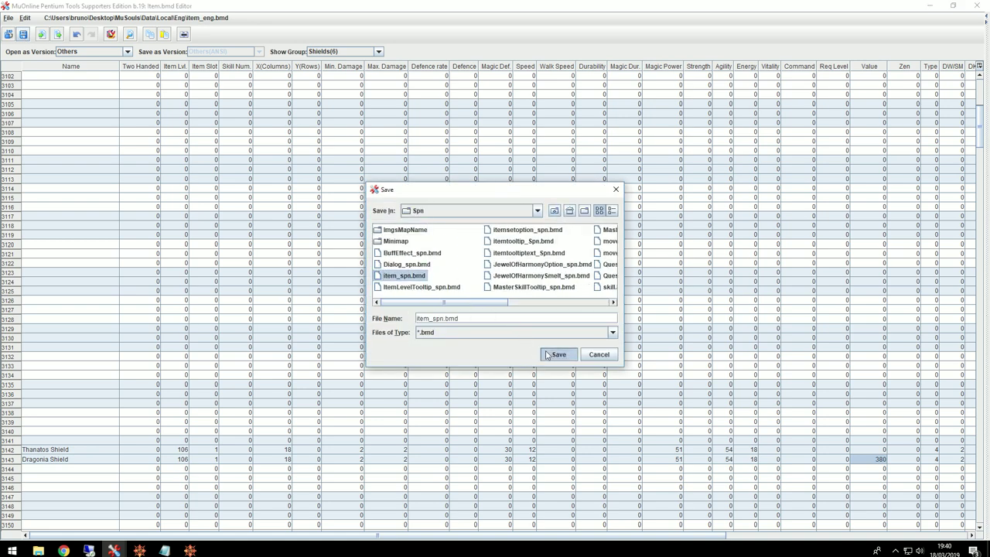
{"action": "left_click", "coordinate": [549, 355]}
Step: Close the running game, minimize the editor and start the Mu Souls client from its launcher
{"action": "left_click", "coordinate": [189, 549]}
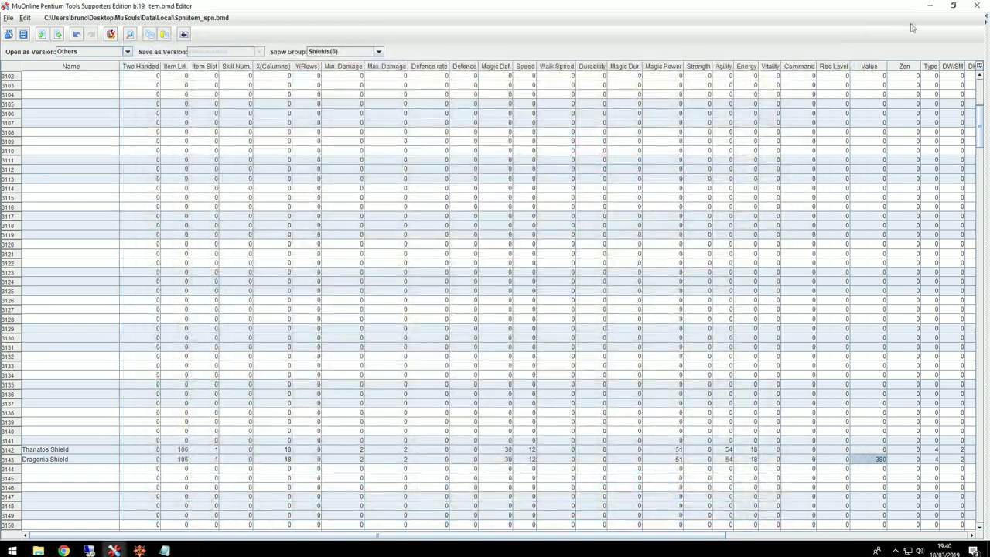
{"action": "left_click", "coordinate": [929, 7]}
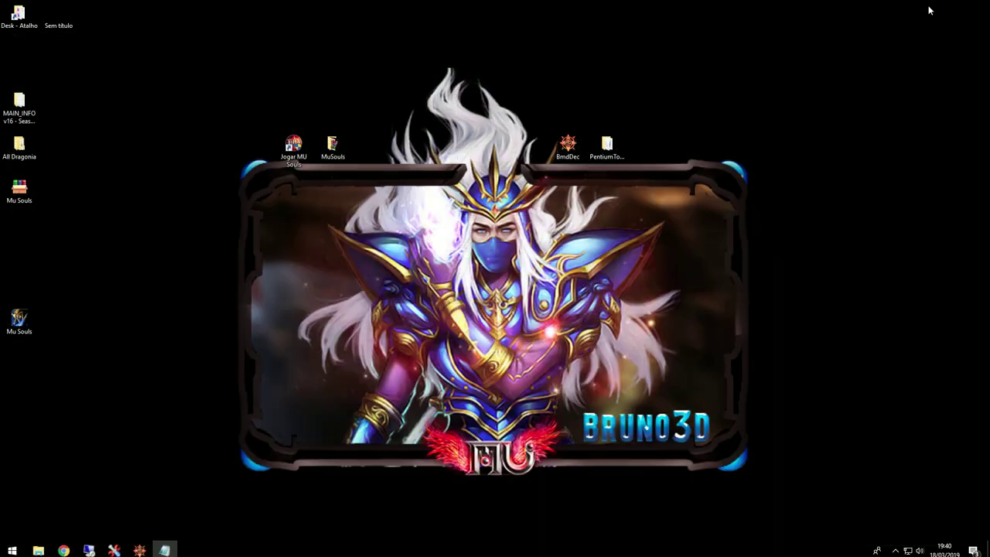
{"action": "double_click", "coordinate": [293, 147]}
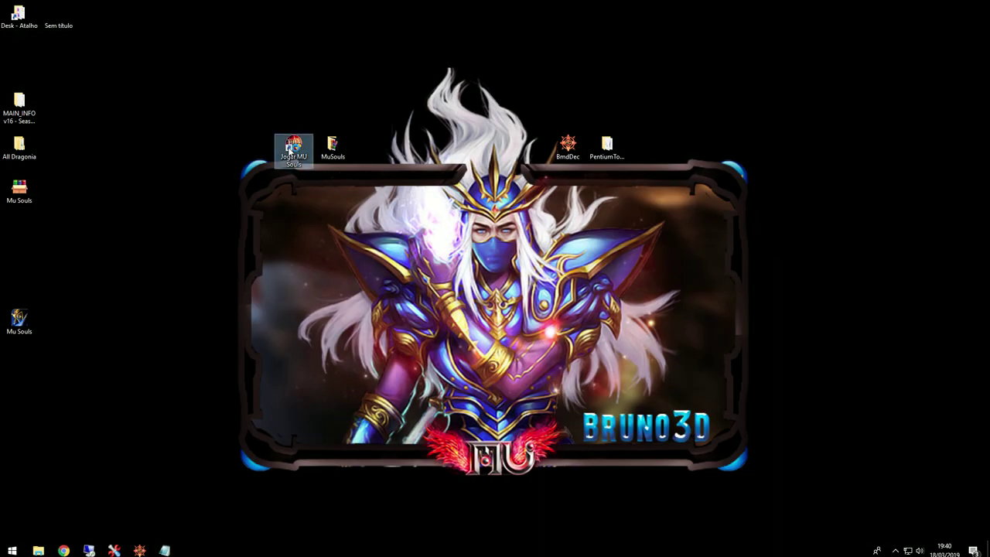
{"action": "left_click", "coordinate": [646, 411]}
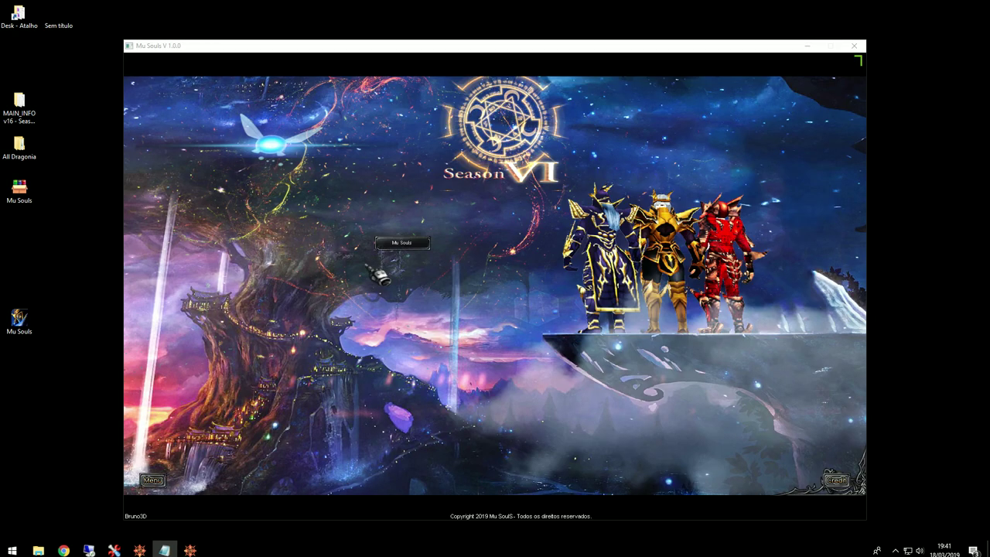
Step: Choose the Mu Souls server, log in with the account password and enter the game with the Grand Master character
{"action": "left_click", "coordinate": [401, 242]}
{"action": "left_click", "coordinate": [494, 246]}
{"action": "left_click", "coordinate": [475, 352]}
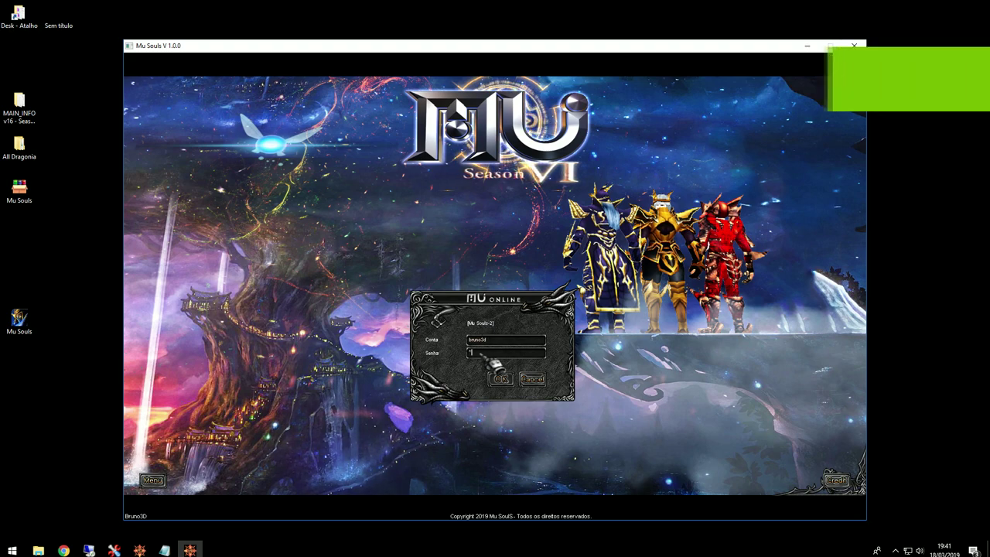
{"action": "key", "text": "Escape"}
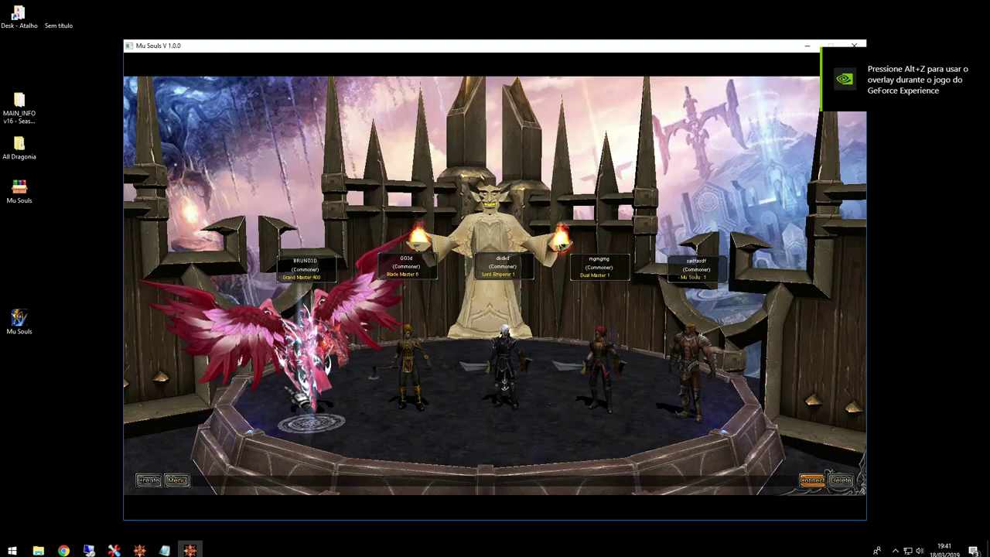
{"action": "key", "text": "Return"}
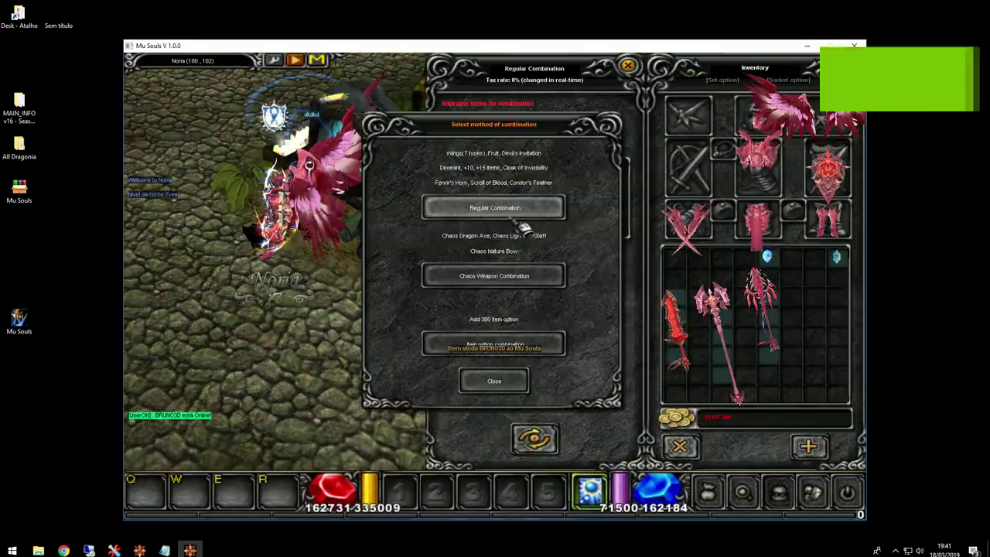
Step: Place the Dragonia Sword, a Jewel of Harmony and a Jewel of Guardian in the machine's Item option combination
{"action": "left_click", "coordinate": [527, 348]}
{"action": "left_click", "coordinate": [675, 328]}
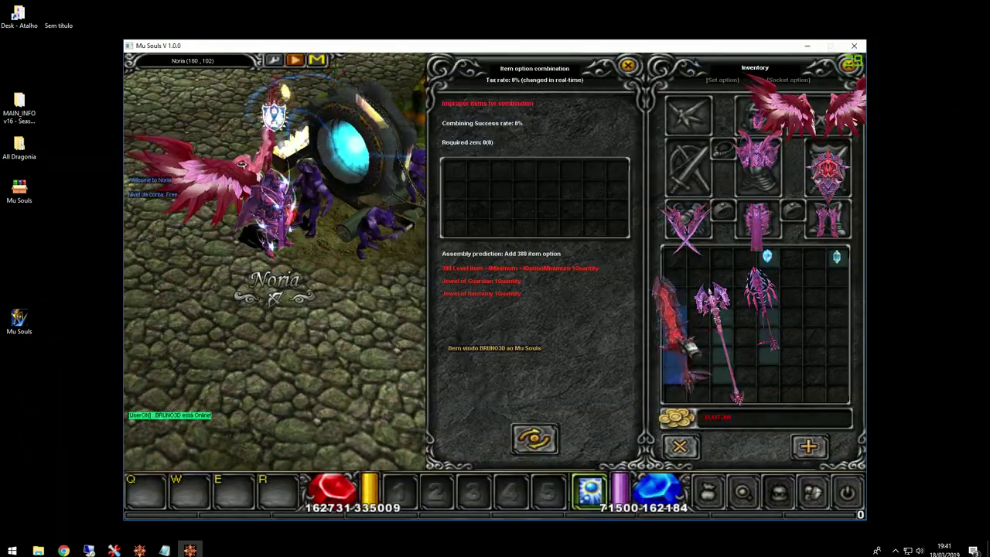
{"action": "left_click", "coordinate": [570, 197]}
{"action": "left_click", "coordinate": [766, 255]}
{"action": "left_click", "coordinate": [593, 226]}
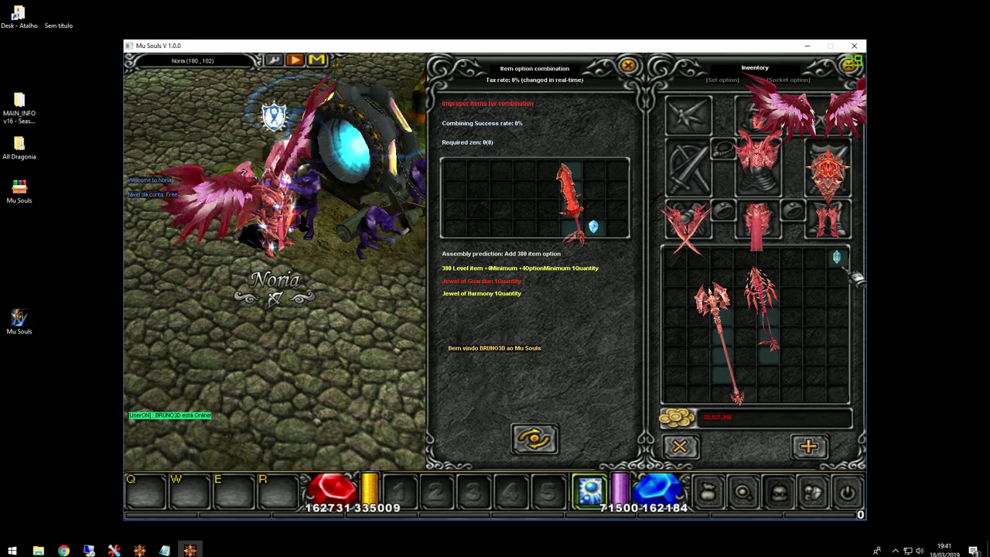
{"action": "left_click", "coordinate": [781, 255]}
{"action": "left_click", "coordinate": [613, 209]}
Step: Run the 380 option combination on the Dragonia Sword, inspect its added options and return it to the inventory
{"action": "left_click", "coordinate": [534, 438]}
{"action": "left_click", "coordinate": [421, 242]}
{"action": "mouse_move", "coordinate": [467, 224]}
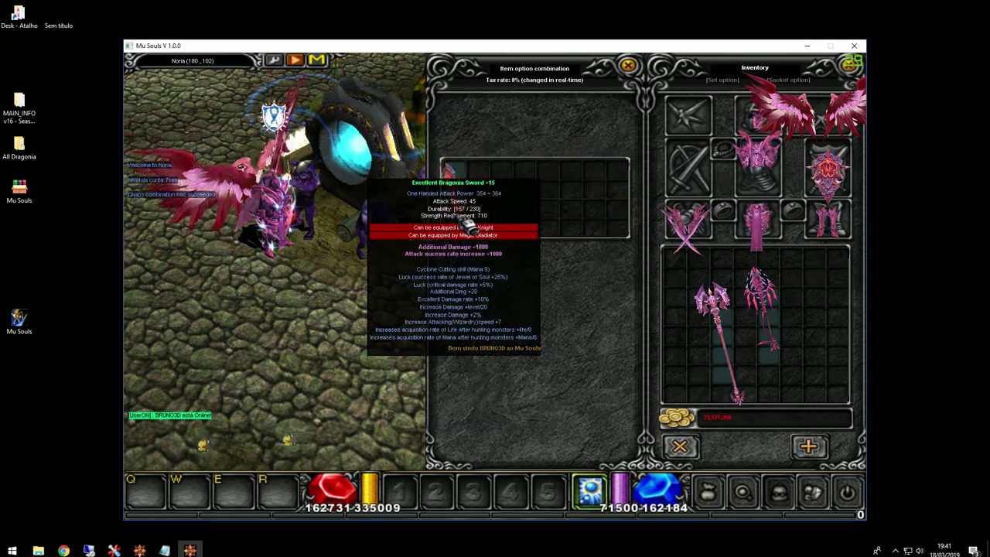
{"action": "left_click", "coordinate": [467, 224]}
{"action": "left_click", "coordinate": [691, 357]}
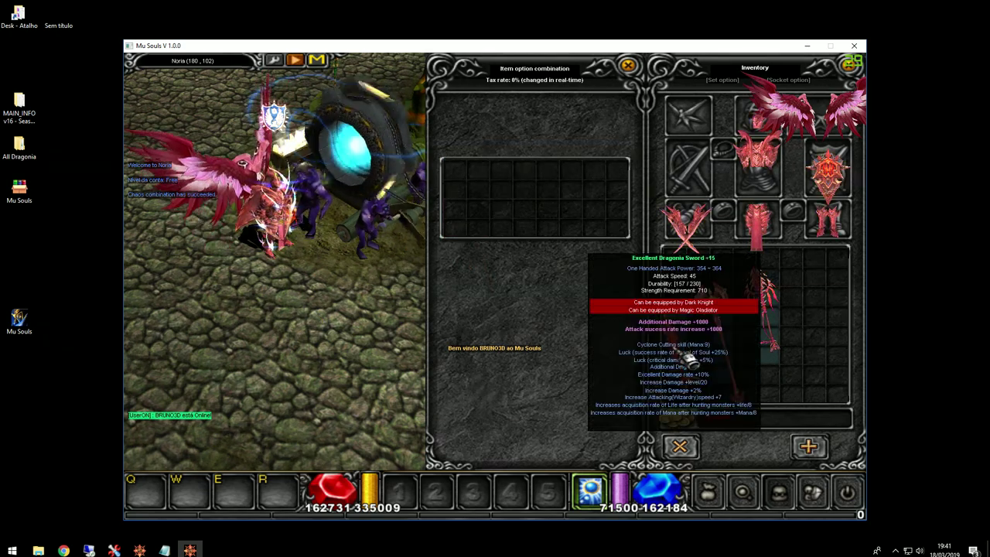
Step: Close the combination window and create a batch of Jewels of Harmony with a /make -10 chat command, then display the inventory
{"action": "key", "text": "Escape"}
{"action": "key", "text": "Return"}
{"action": "type", "text": "/make"}
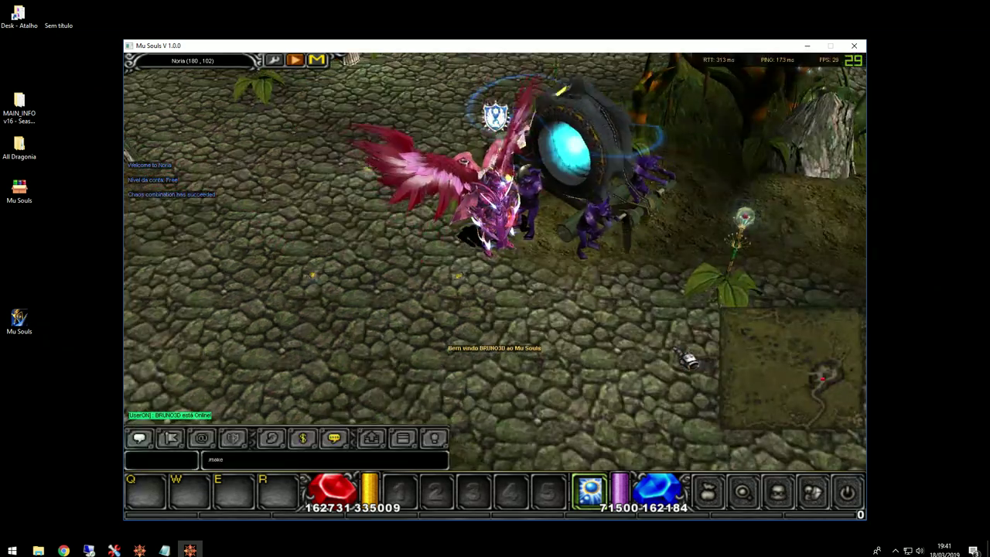
{"action": "type", "text": "- 10"}
{"action": "key", "text": "BackSpace"}
{"action": "key", "text": "BackSpace"}
{"action": "key", "text": "BackSpace"}
{"action": "key", "text": "BackSpace"}
{"action": "type", "text": "-10"}
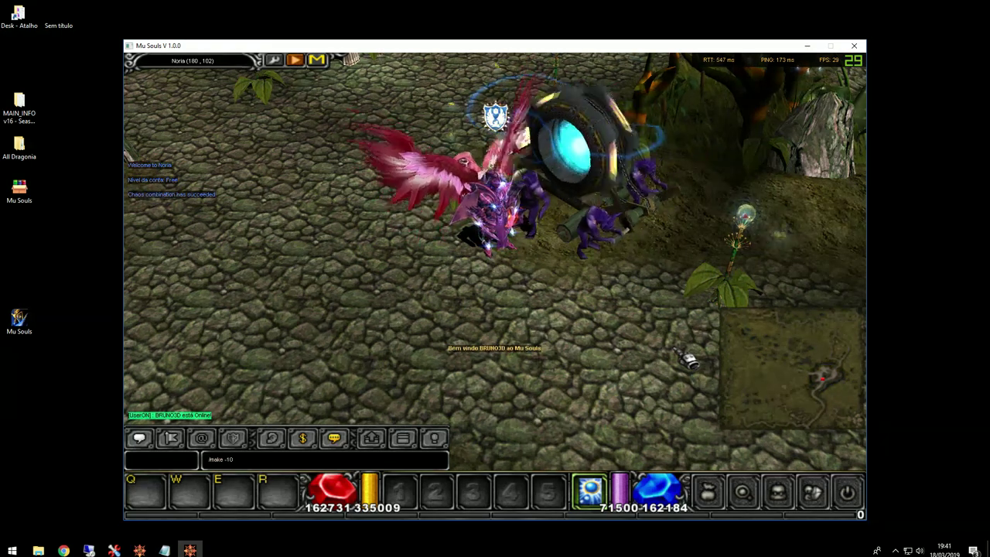
{"action": "key", "text": "Return"}
{"action": "key", "text": "v"}
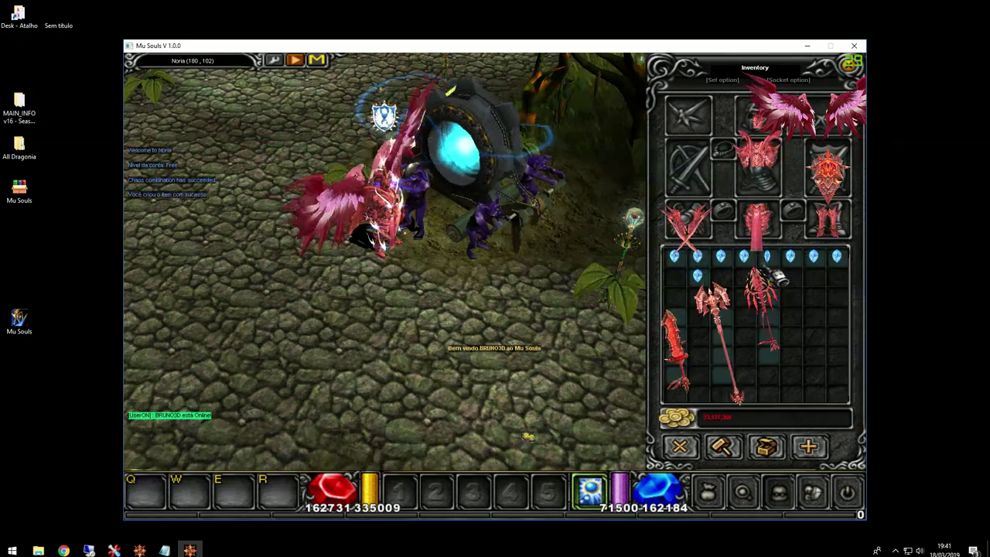
Step: Equip the Dragonia Staff and place the Dragonia Shield and a Jewel of Harmony in the Item option combination
{"action": "right_click", "coordinate": [778, 317]}
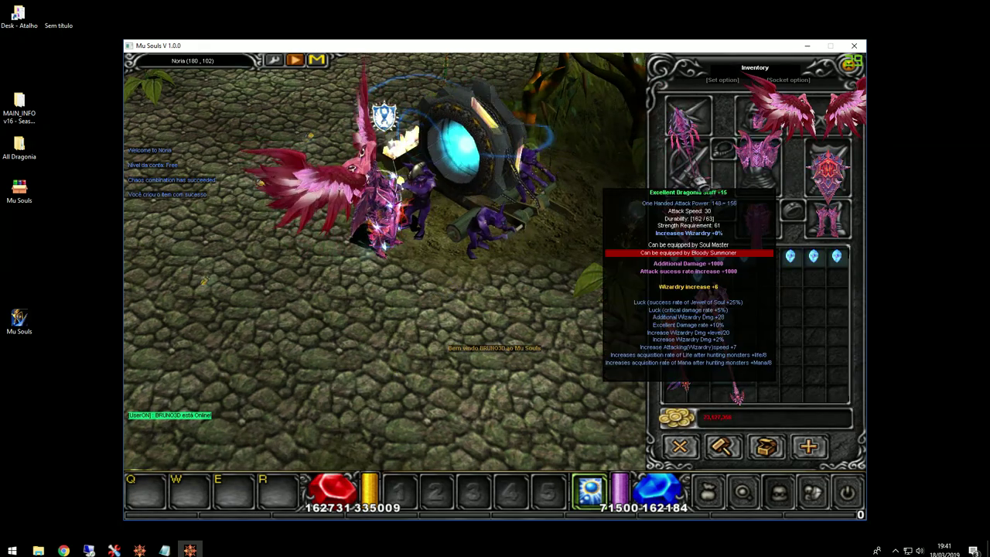
{"action": "left_click", "coordinate": [464, 154]}
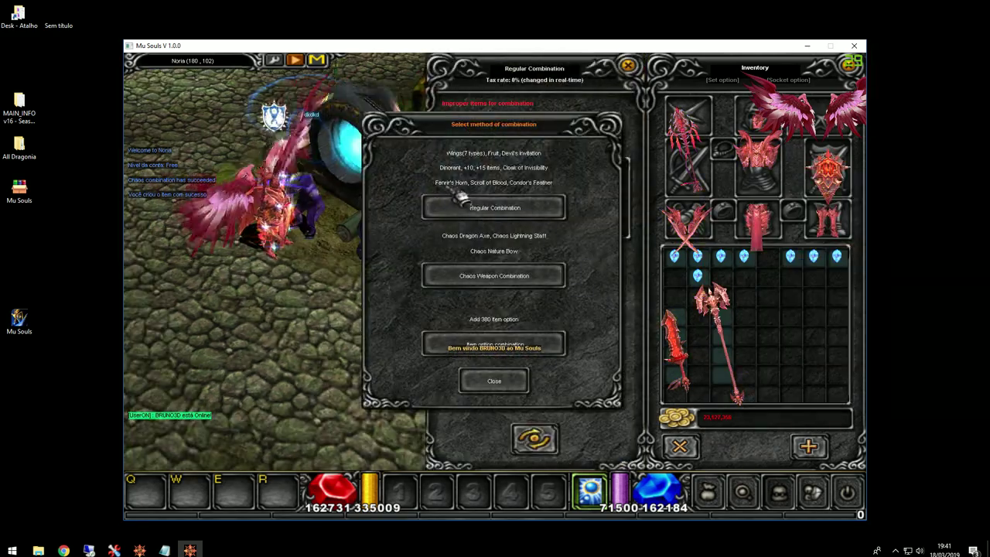
{"action": "left_click", "coordinate": [534, 341]}
{"action": "left_click", "coordinate": [827, 163]}
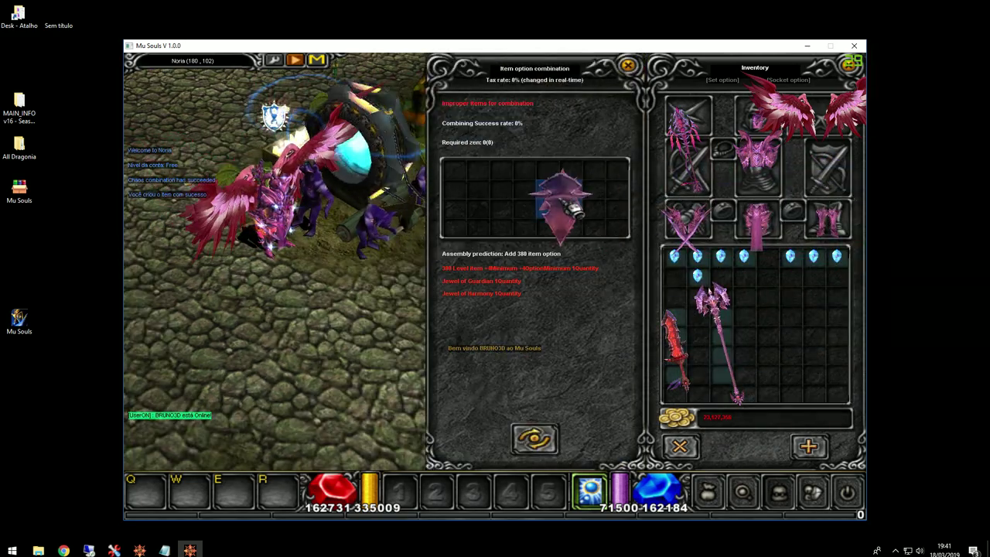
{"action": "left_click", "coordinate": [574, 207]}
{"action": "left_click", "coordinate": [697, 274]}
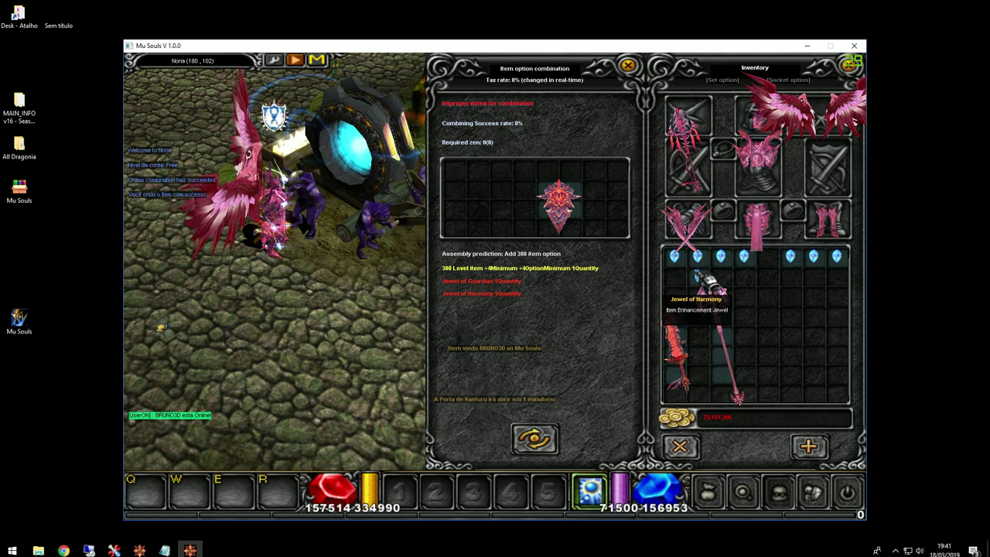
{"action": "left_click", "coordinate": [617, 227]}
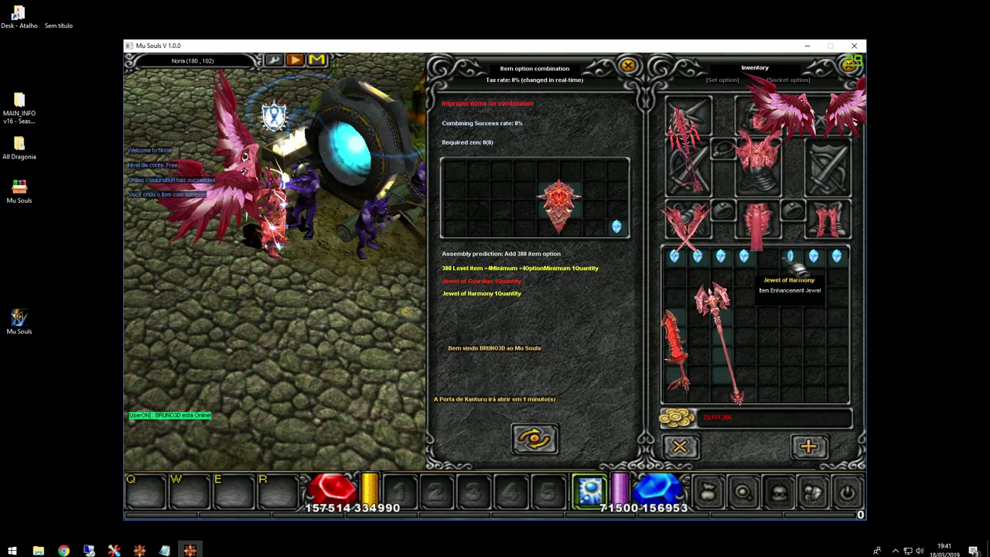
Step: Create a batch of Jewels of Guardian with the reused /make -10 chat command and add one to the shield combination
{"action": "key", "text": "Return"}
{"action": "key", "text": "Up"}
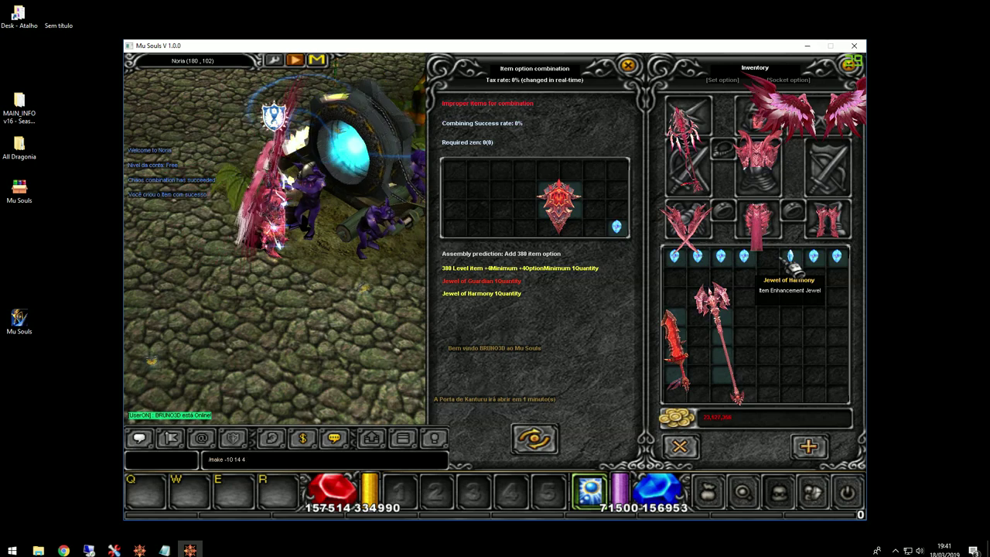
{"action": "key", "text": "Return"}
{"action": "left_click", "coordinate": [767, 276]}
{"action": "left_click", "coordinate": [616, 207]}
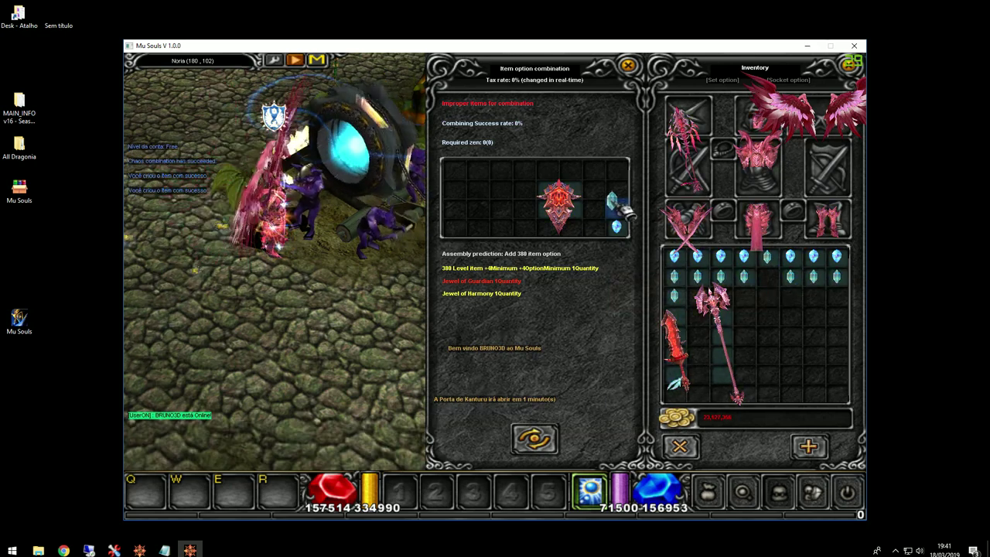
Step: Run the 380 option combination on the Dragonia Shield, move it to the inventory and leave the machine
{"action": "left_click", "coordinate": [533, 439]}
{"action": "left_click", "coordinate": [426, 240]}
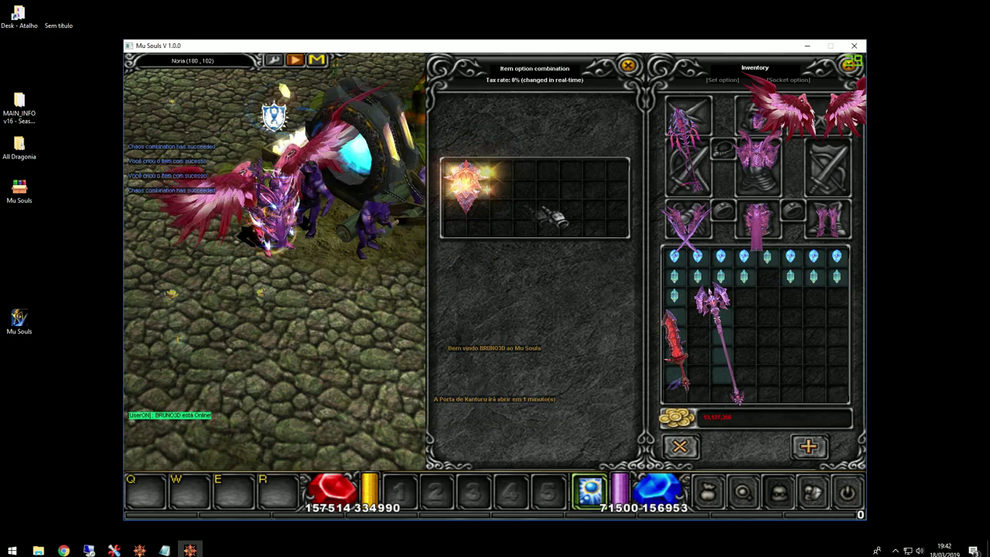
{"action": "left_click", "coordinate": [464, 182]}
{"action": "left_click", "coordinate": [784, 367]}
{"action": "key", "text": "Escape"}
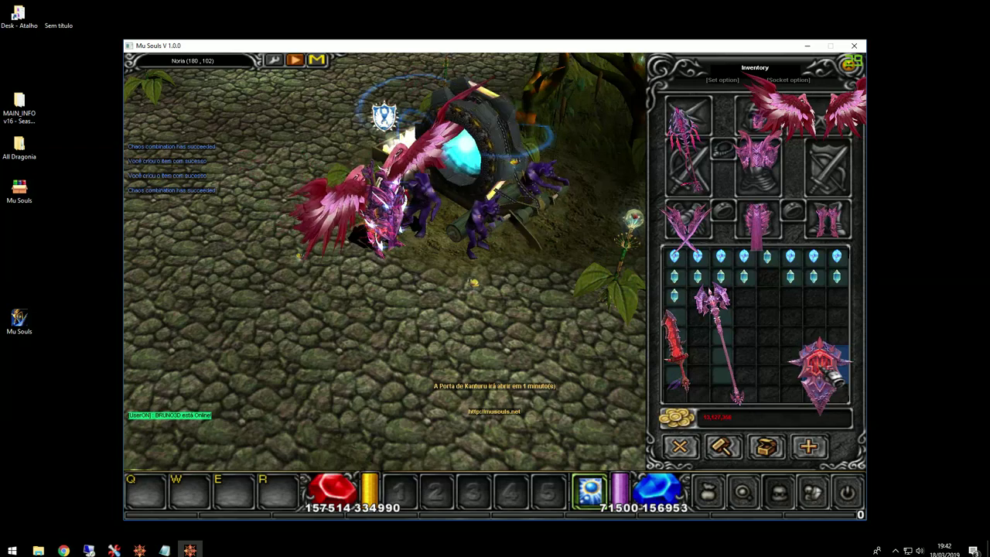
{"action": "left_click", "coordinate": [821, 373]}
{"action": "key", "text": "Return"}
{"action": "type", "text": "/make 6"}
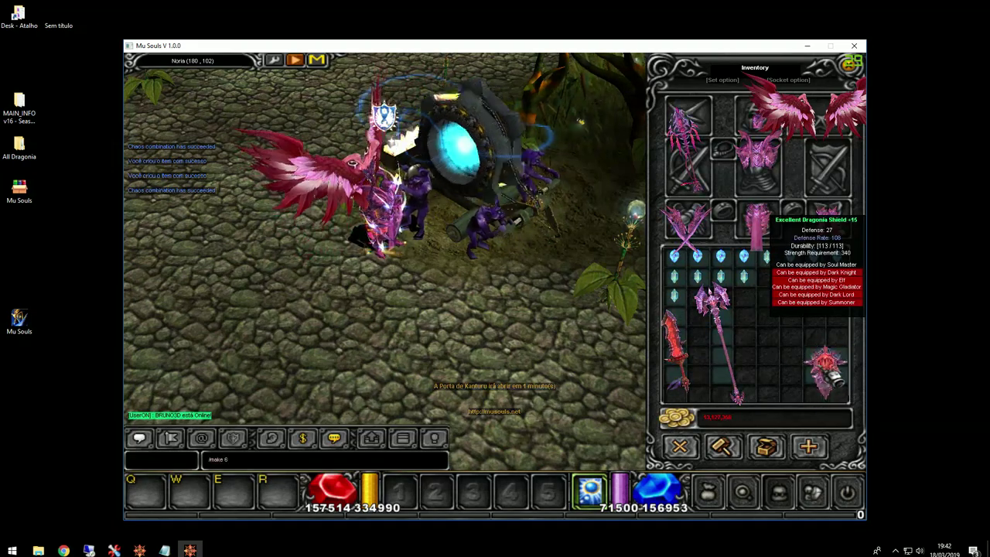
{"action": "type", "text": " 71 15 63 63 63 6"}
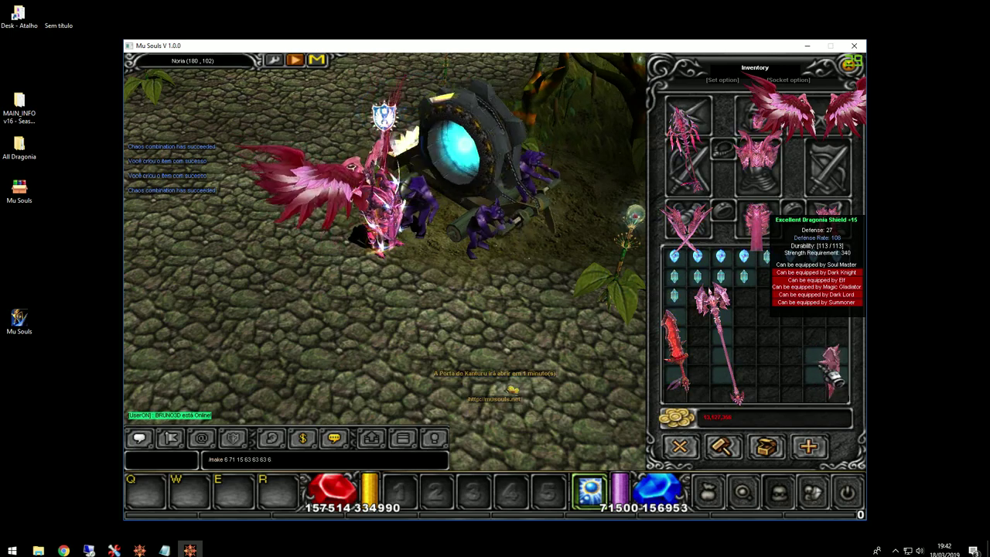
{"action": "key", "text": "Return"}
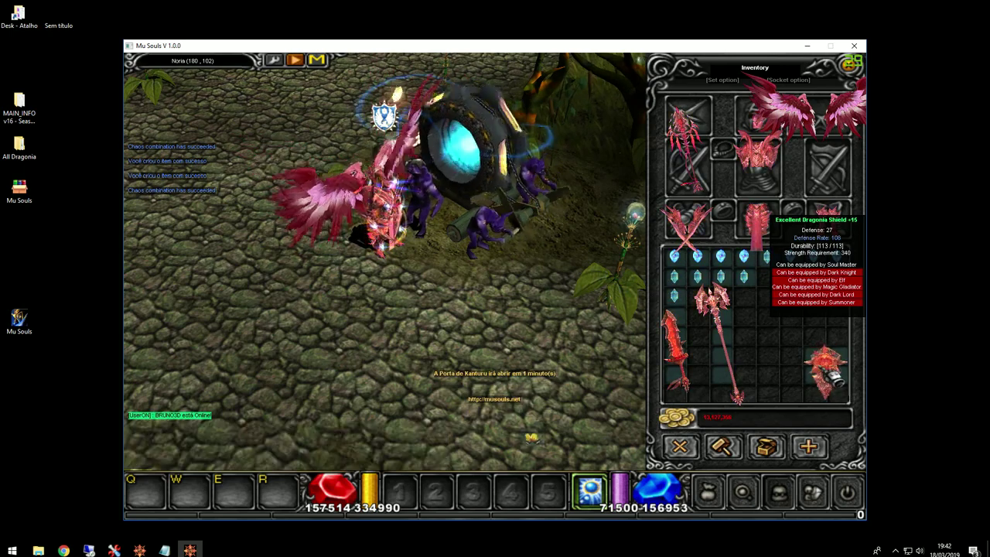
Step: Move the two Dragonia Shields around the inventory and compare their option descriptions
{"action": "left_click", "coordinate": [826, 367]}
{"action": "left_click", "coordinate": [757, 378]}
{"action": "left_click", "coordinate": [758, 379]}
{"action": "left_click", "coordinate": [825, 367]}
{"action": "left_click", "coordinate": [756, 310]}
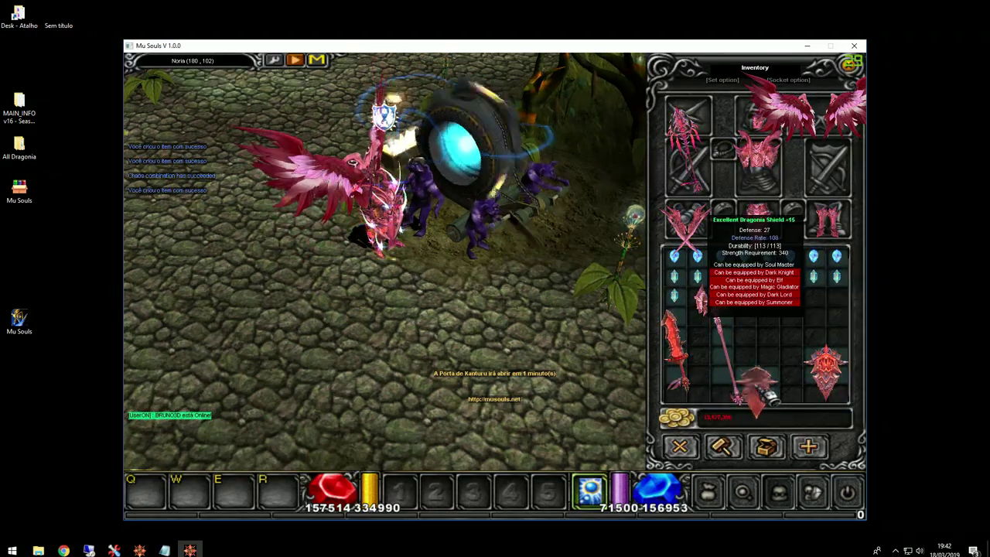
Step: Exit the game and open the ItemAddOption text file from the MuSouls client's Data\Local folder
{"action": "key", "text": "v"}
{"action": "left_click", "coordinate": [508, 260]}
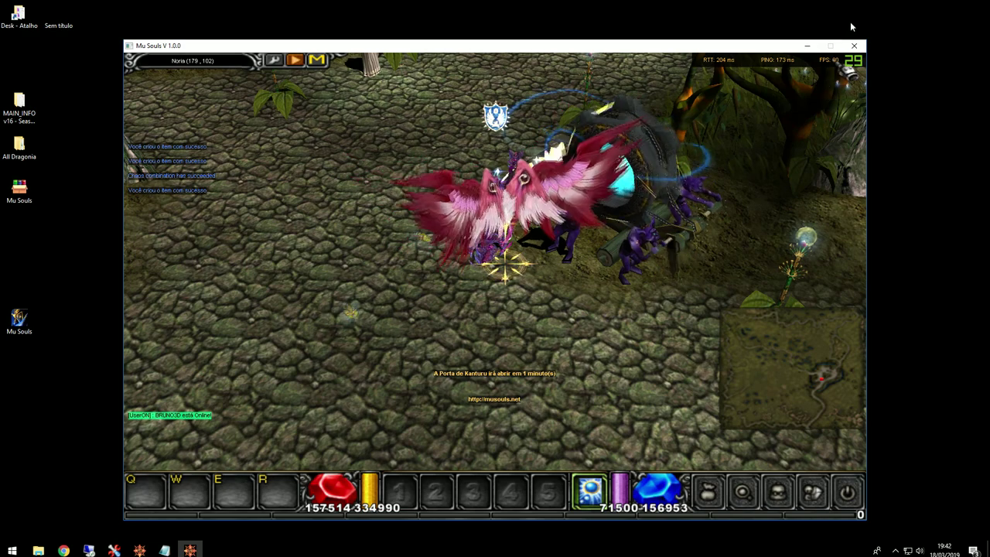
{"action": "left_click", "coordinate": [856, 48]}
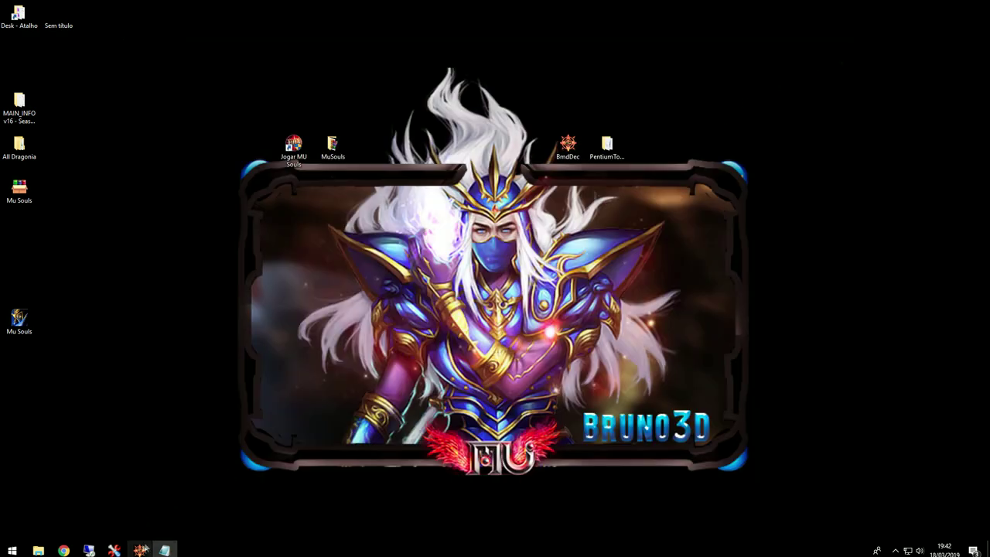
{"action": "mouse_move", "coordinate": [156, 550]}
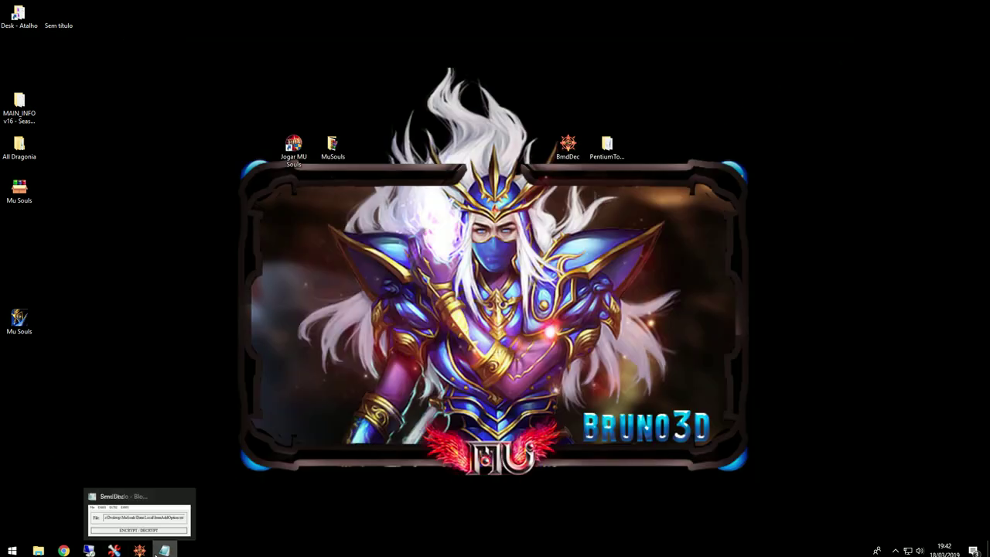
{"action": "double_click", "coordinate": [334, 151]}
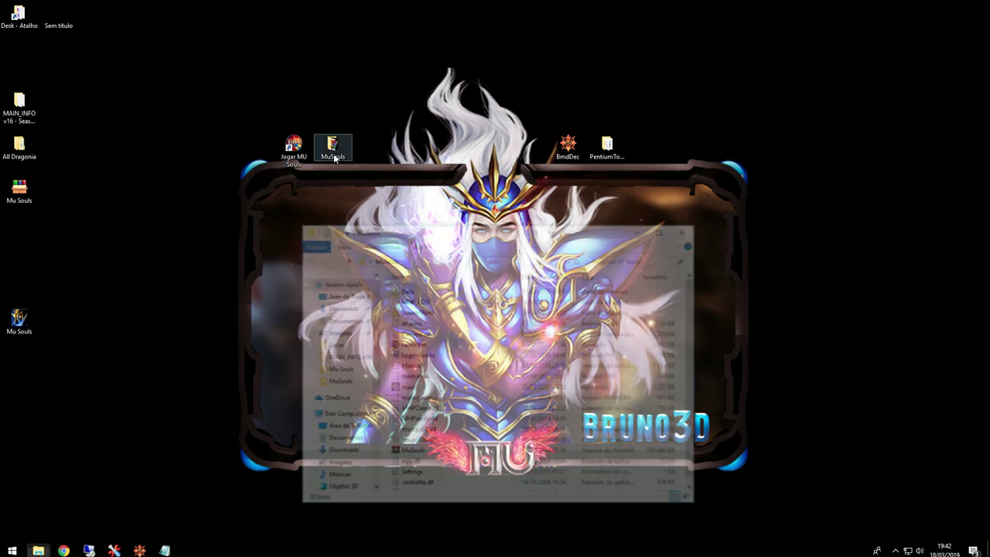
{"action": "double_click", "coordinate": [408, 292]}
{"action": "double_click", "coordinate": [408, 366]}
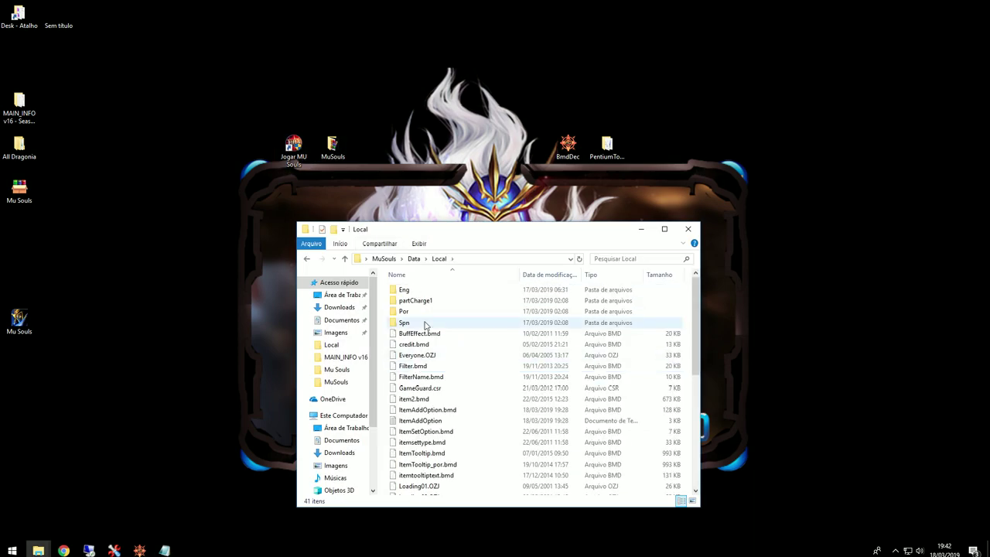
{"action": "double_click", "coordinate": [419, 420]}
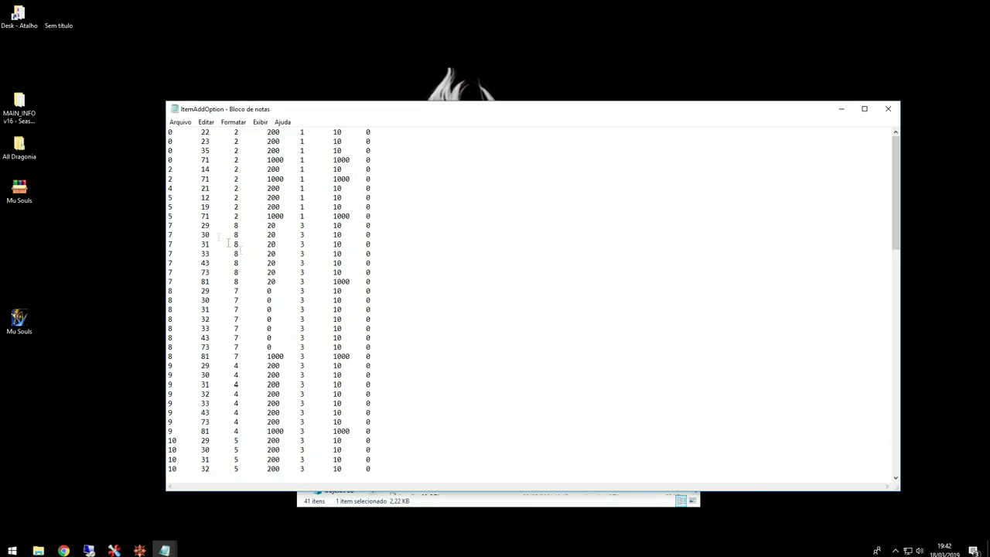
Step: Review the Dragonia rows in ItemAddOption and copy the row for item 7 81
{"action": "left_click_drag", "start_coordinate": [169, 215], "coordinate": [431, 215]}
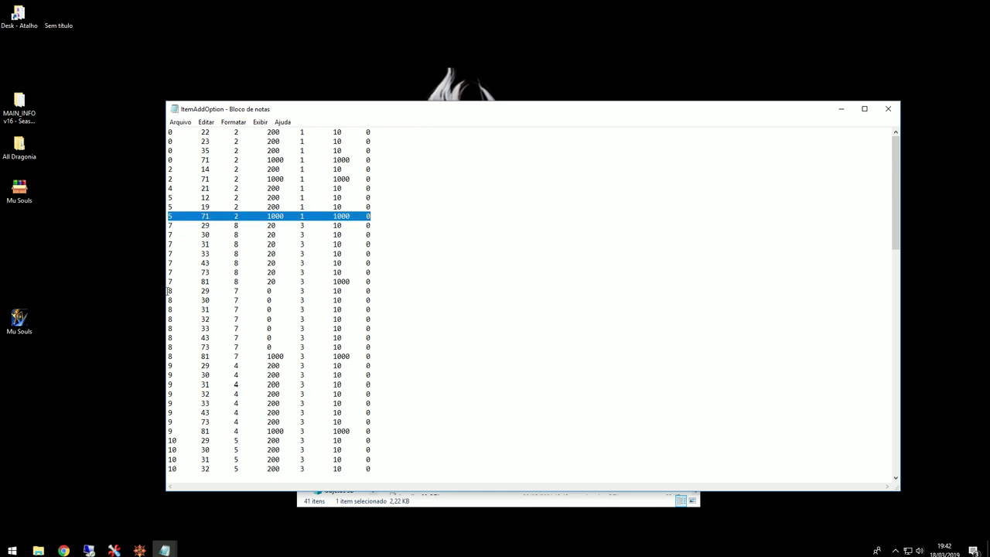
{"action": "left_click_drag", "start_coordinate": [374, 111], "coordinate": [279, 97]}
{"action": "left_click", "coordinate": [122, 211]}
{"action": "left_click_drag", "start_coordinate": [54, 210], "coordinate": [299, 209]}
{"action": "left_click_drag", "start_coordinate": [271, 261], "coordinate": [54, 266]}
{"action": "key", "text": "ctrl+c"}
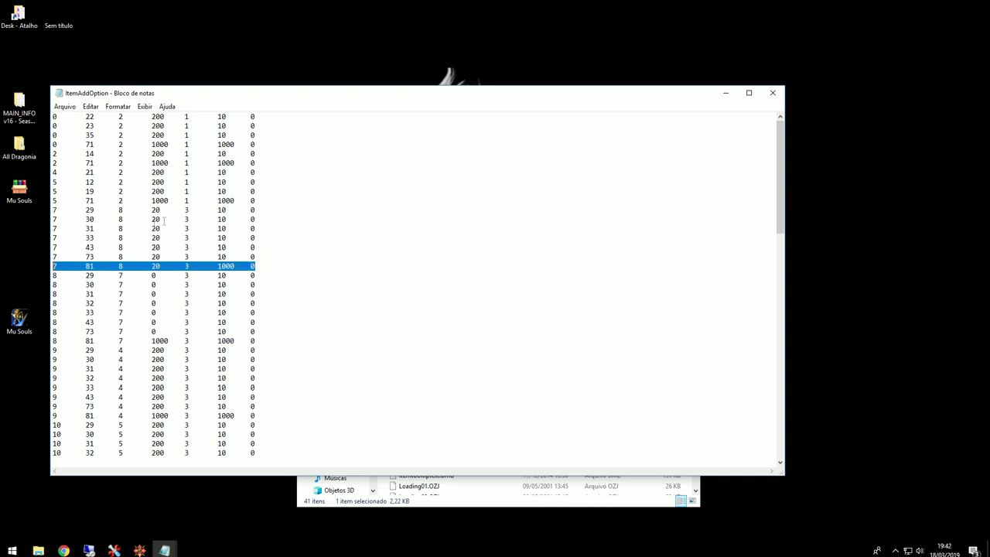
{"action": "left_click", "coordinate": [256, 200]}
{"action": "key", "text": "Return"}
{"action": "key", "text": "Return"}
{"action": "key", "text": "Return"}
{"action": "key", "text": "Return"}
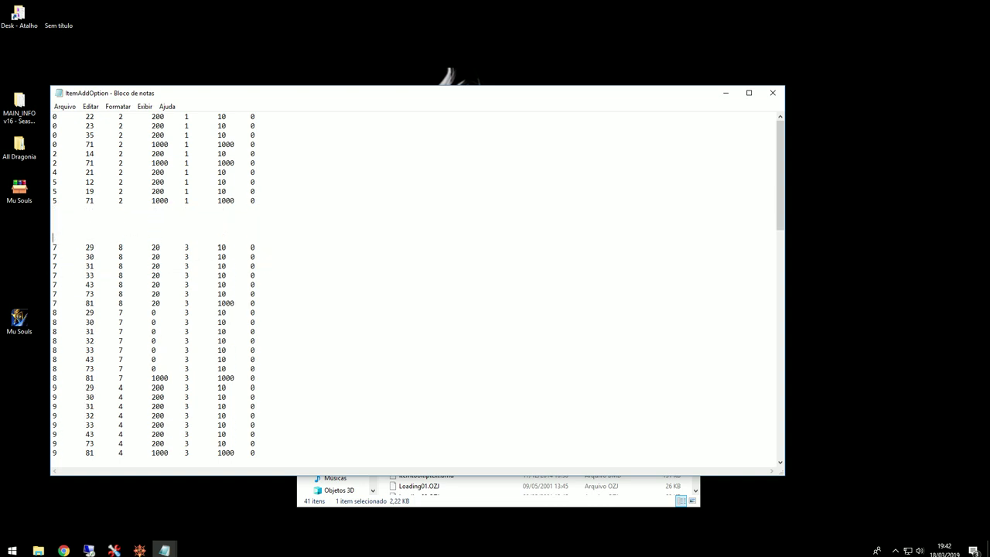
{"action": "key", "text": "Up"}
{"action": "key", "text": "ctrl+v"}
Step: Switch to the remote server, open 380ItemOption from the Data\Item folder and shrink the session to a window over the local file
{"action": "left_click", "coordinate": [88, 549]}
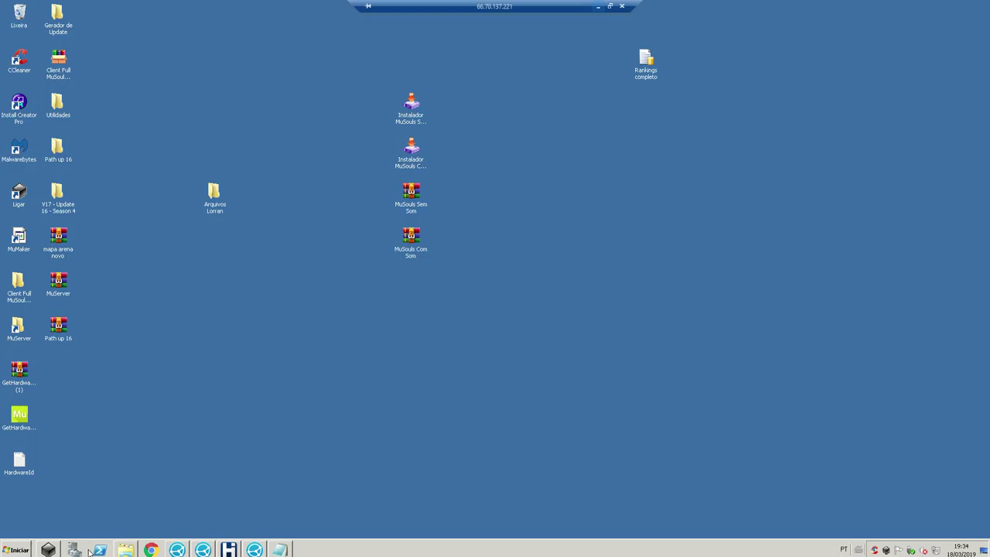
{"action": "left_click", "coordinate": [280, 549]}
{"action": "left_click", "coordinate": [280, 549]}
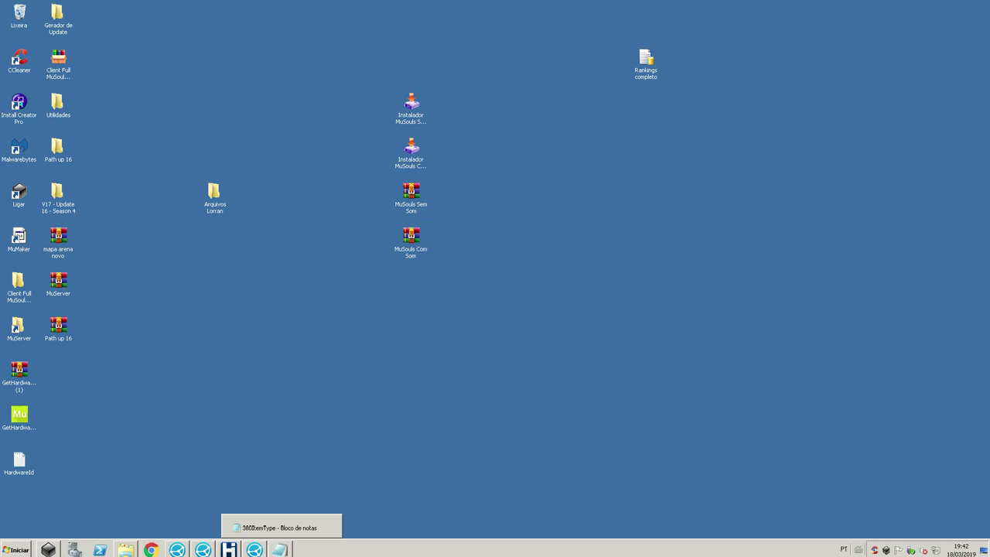
{"action": "left_click", "coordinate": [125, 549]}
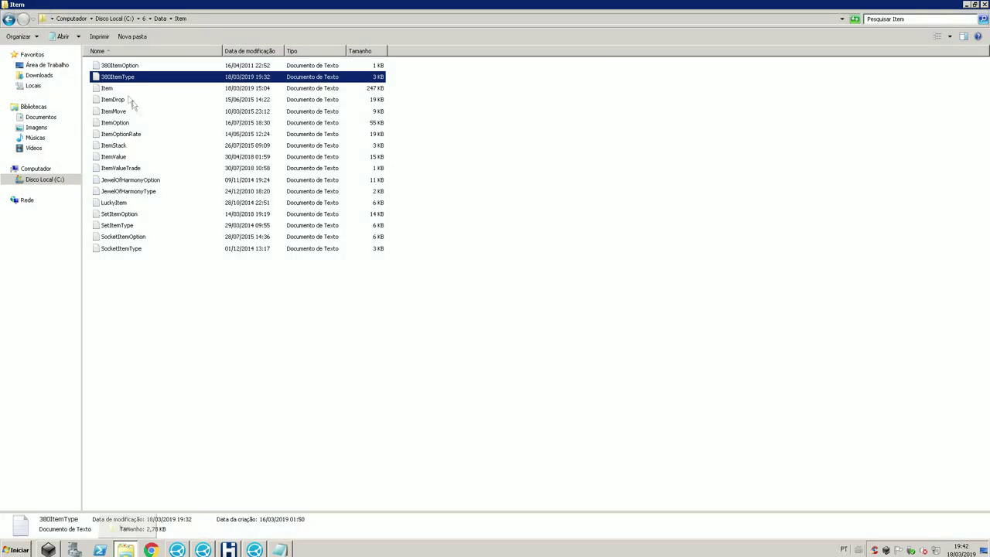
{"action": "double_click", "coordinate": [122, 66]}
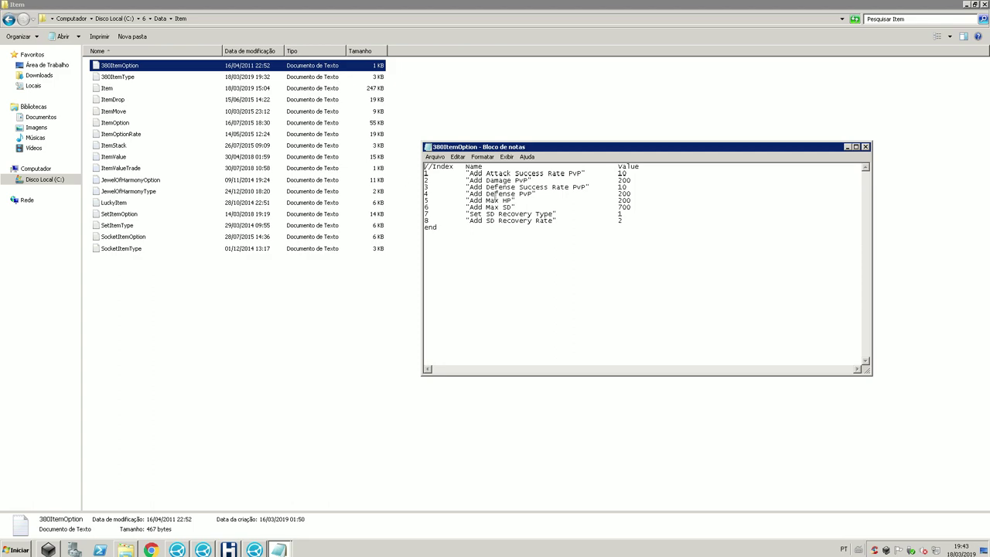
{"action": "left_click_drag", "start_coordinate": [521, 149], "coordinate": [338, 180]}
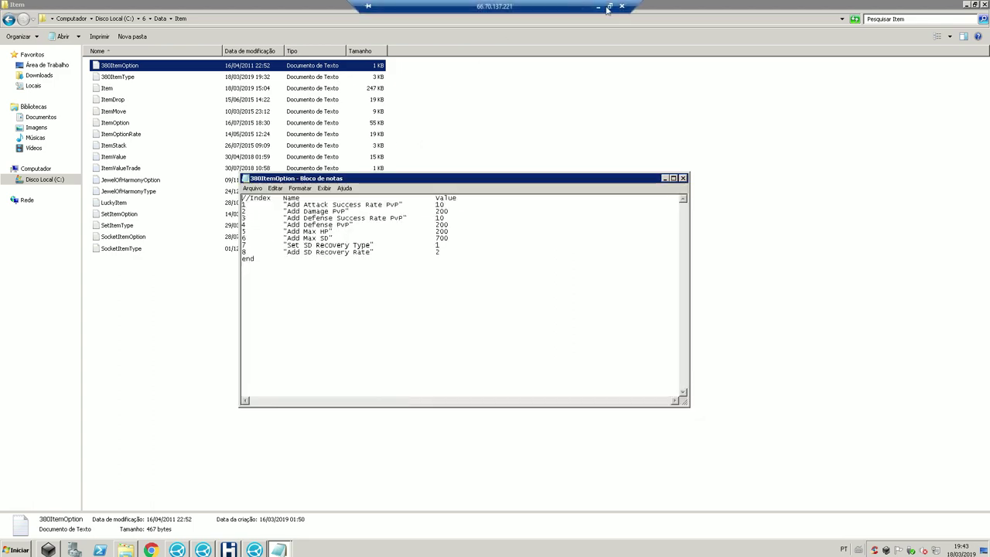
{"action": "left_click", "coordinate": [623, 7]}
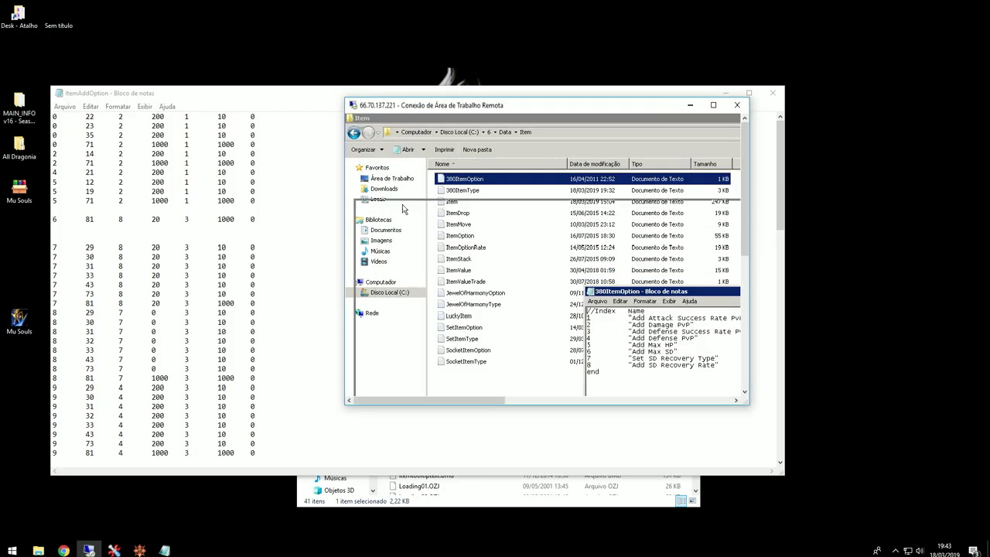
{"action": "left_click_drag", "start_coordinate": [642, 291], "coordinate": [405, 207]}
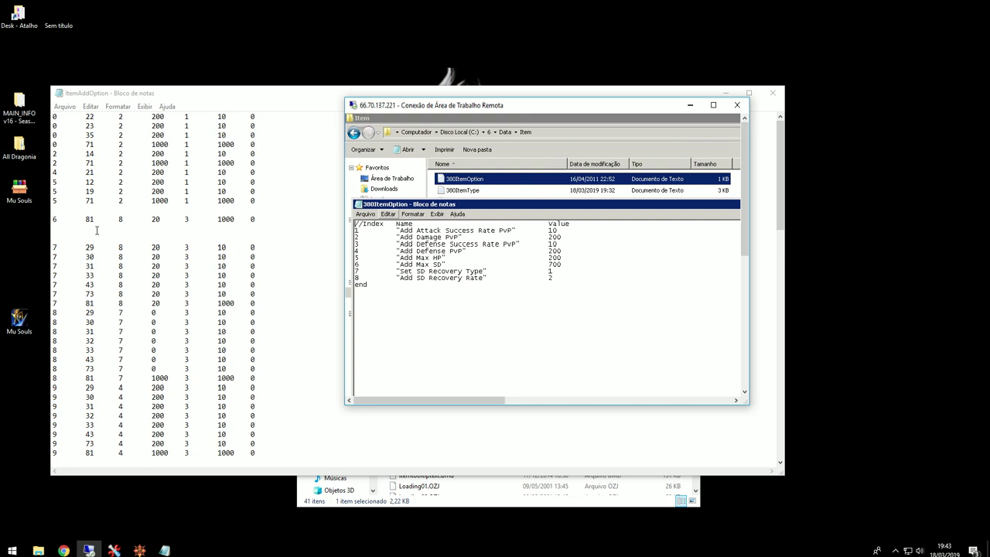
{"action": "double_click", "coordinate": [121, 218]}
{"action": "type", "text": "3"}
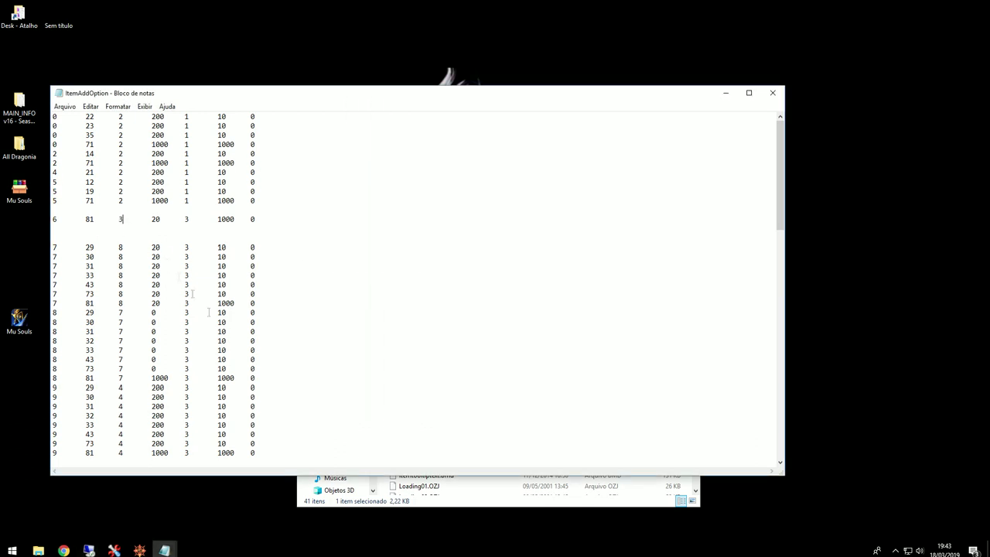
{"action": "left_click", "coordinate": [89, 550]}
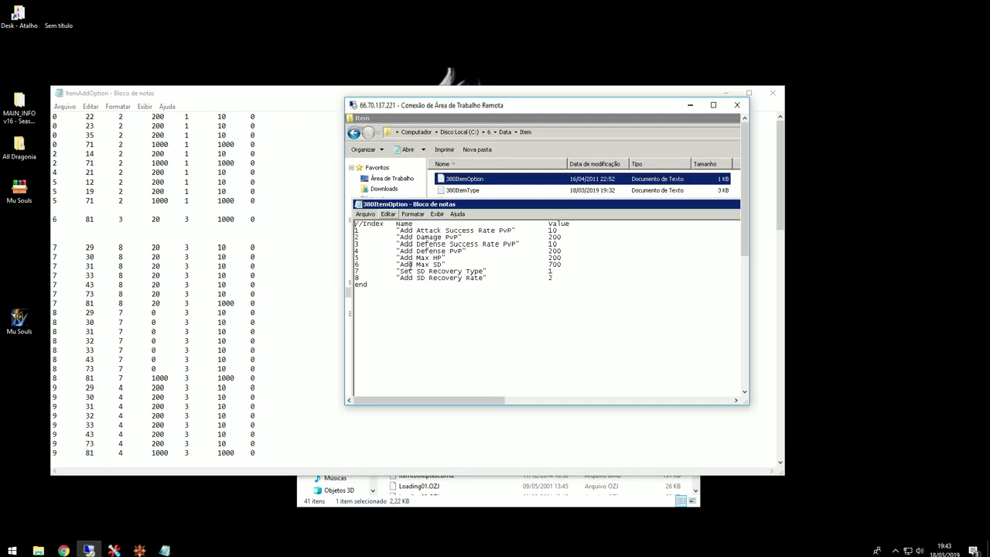
{"action": "left_click_drag", "start_coordinate": [416, 257], "coordinate": [357, 257]}
{"action": "left_click", "coordinate": [188, 220]}
{"action": "double_click", "coordinate": [186, 219]}
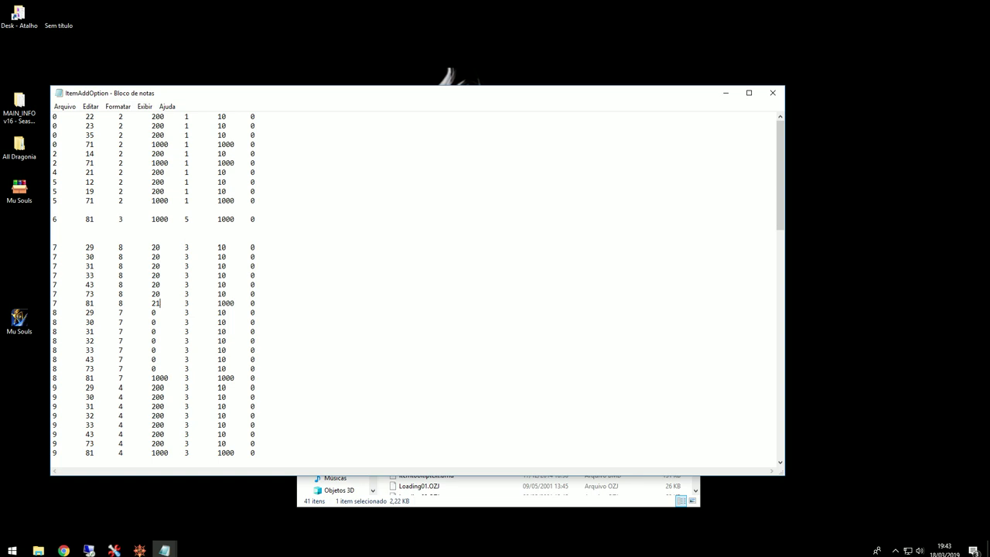
Step: Remove the blank lines around the section 6 row, change its item number to 71 and save ItemAddOption
{"action": "left_click", "coordinate": [139, 550]}
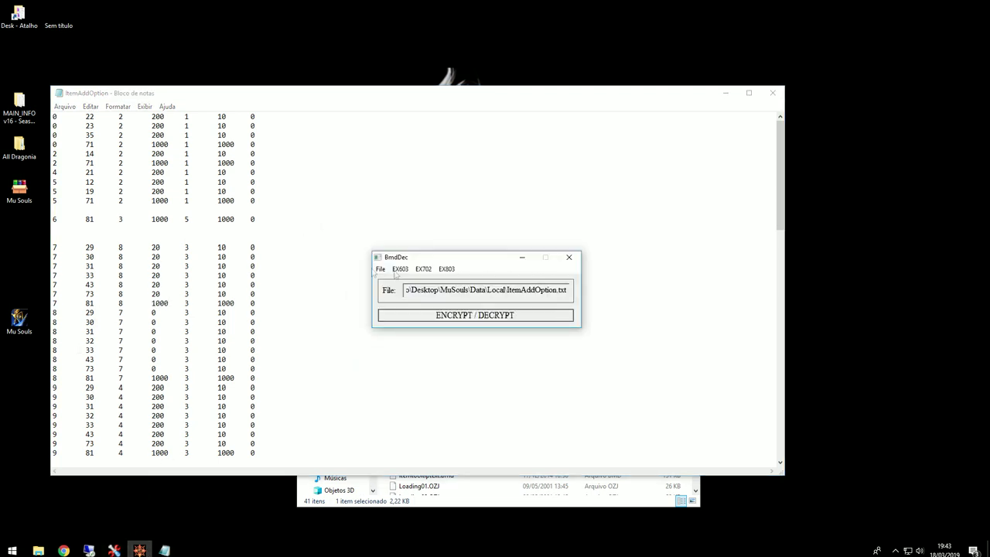
{"action": "left_click", "coordinate": [69, 230]}
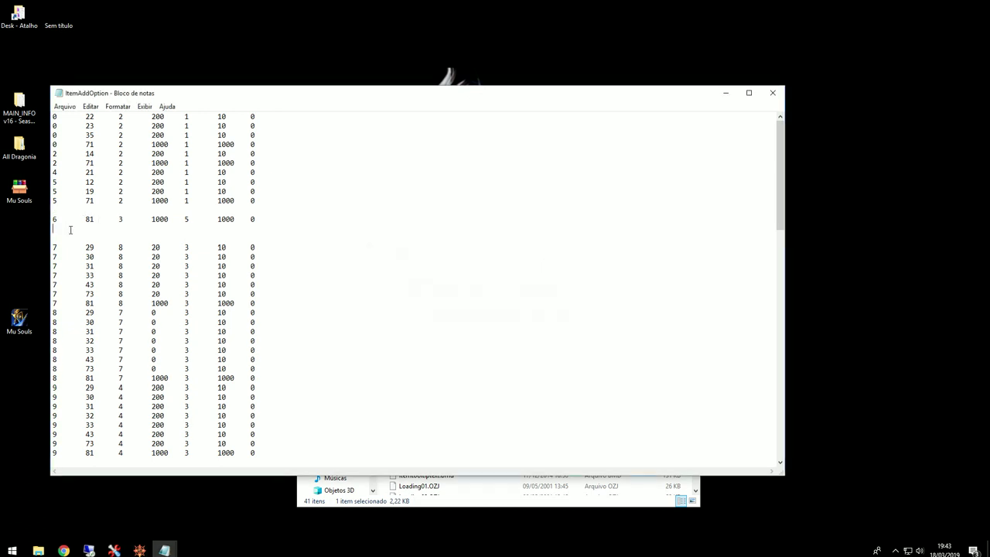
{"action": "key", "text": "Delete"}
{"action": "key", "text": "Delete"}
{"action": "left_click", "coordinate": [69, 209]}
{"action": "key", "text": "BackSpace"}
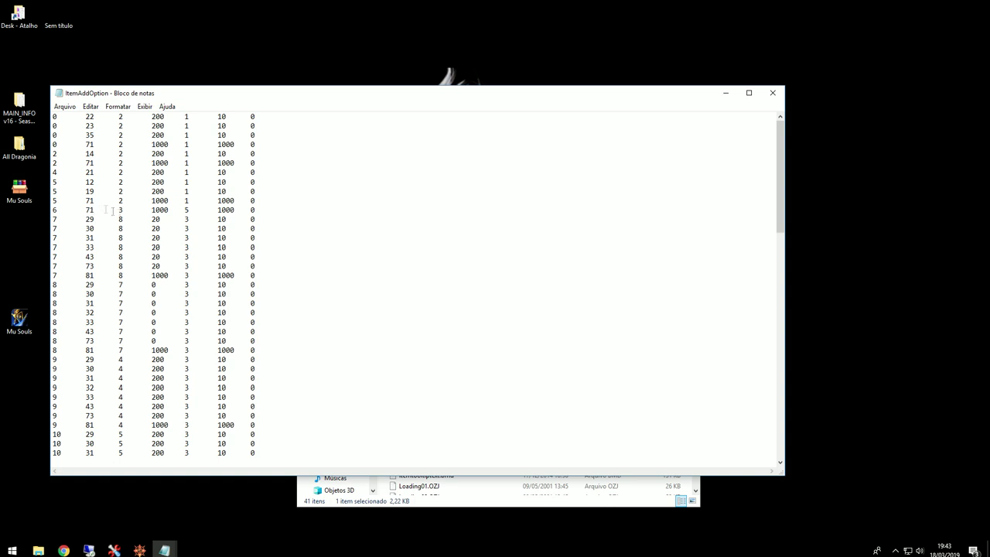
{"action": "left_click", "coordinate": [65, 106]}
{"action": "left_click", "coordinate": [78, 143]}
Step: Return to the full-screen remote server, bring up 380ItemType and copy the row for item 0 71
{"action": "left_click", "coordinate": [89, 550]}
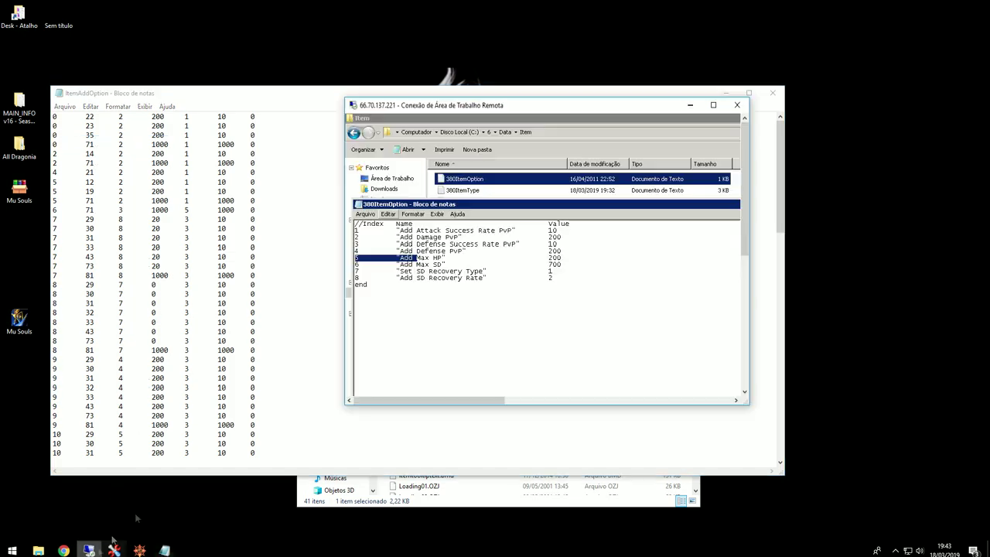
{"action": "double_click", "coordinate": [671, 105]}
{"action": "left_click", "coordinate": [280, 550]}
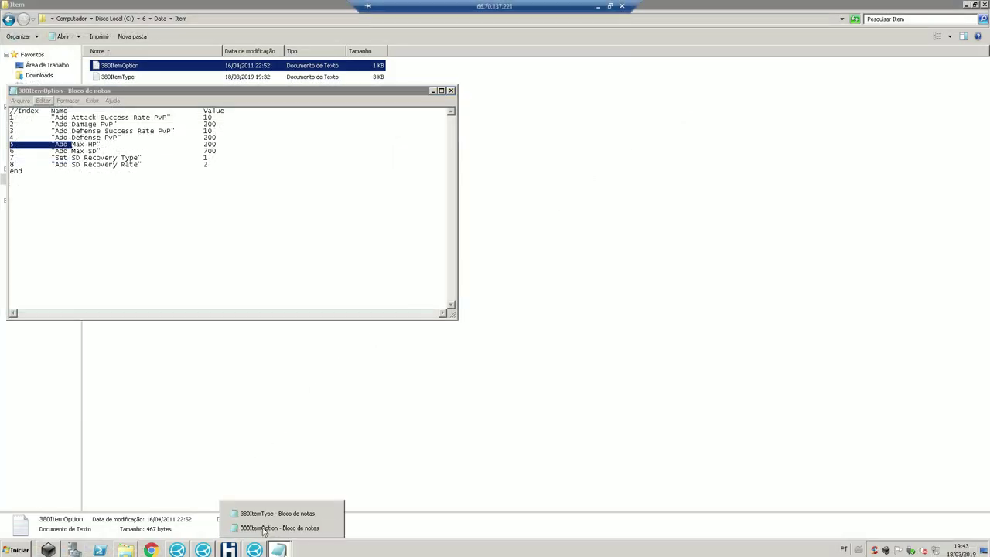
{"action": "left_click", "coordinate": [255, 514]}
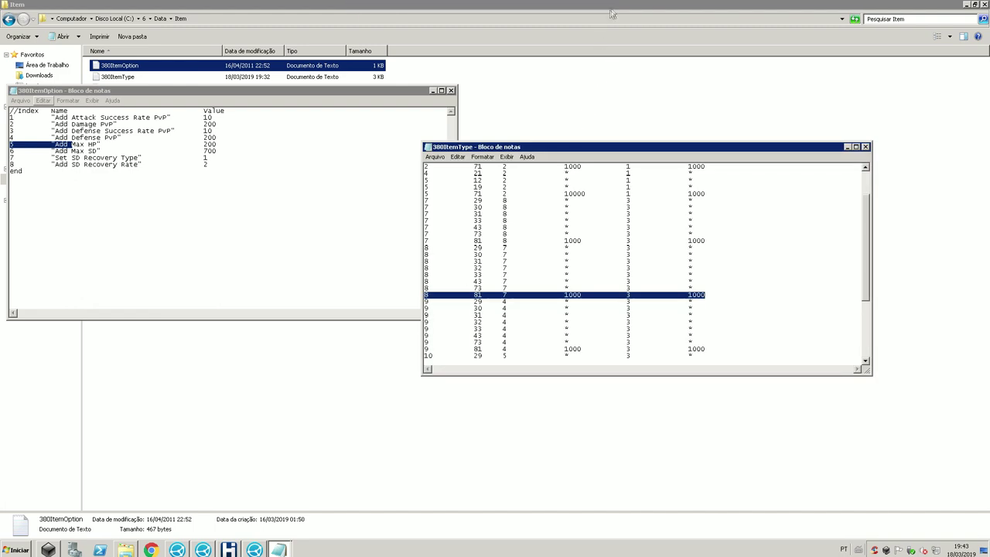
{"action": "left_click", "coordinate": [613, 10]}
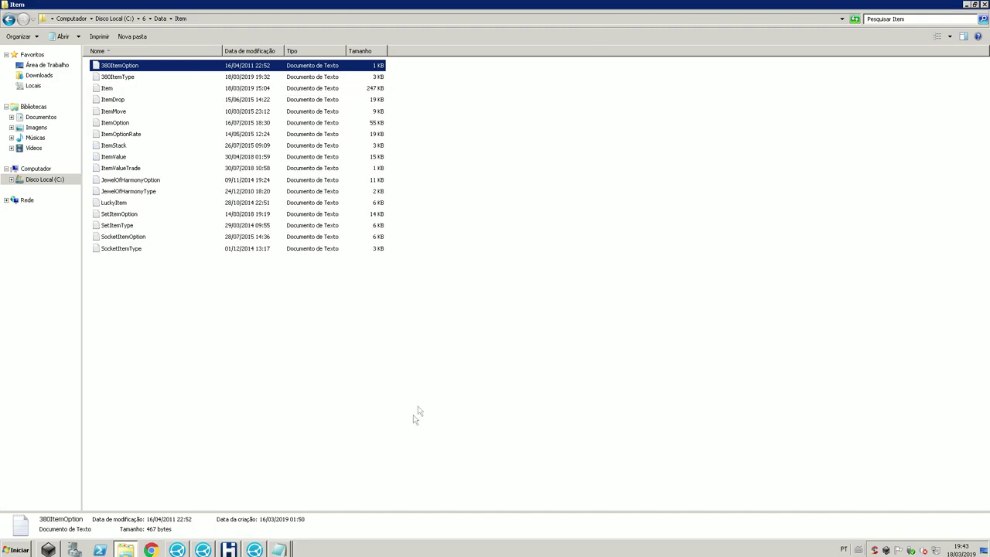
{"action": "left_click", "coordinate": [278, 550]}
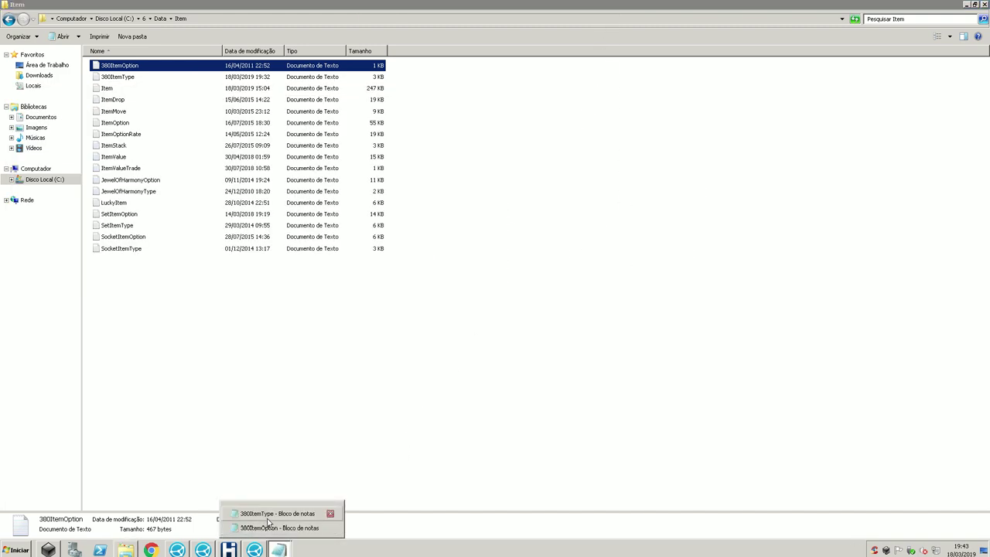
{"action": "left_click", "coordinate": [262, 514]}
{"action": "left_click", "coordinate": [554, 303]}
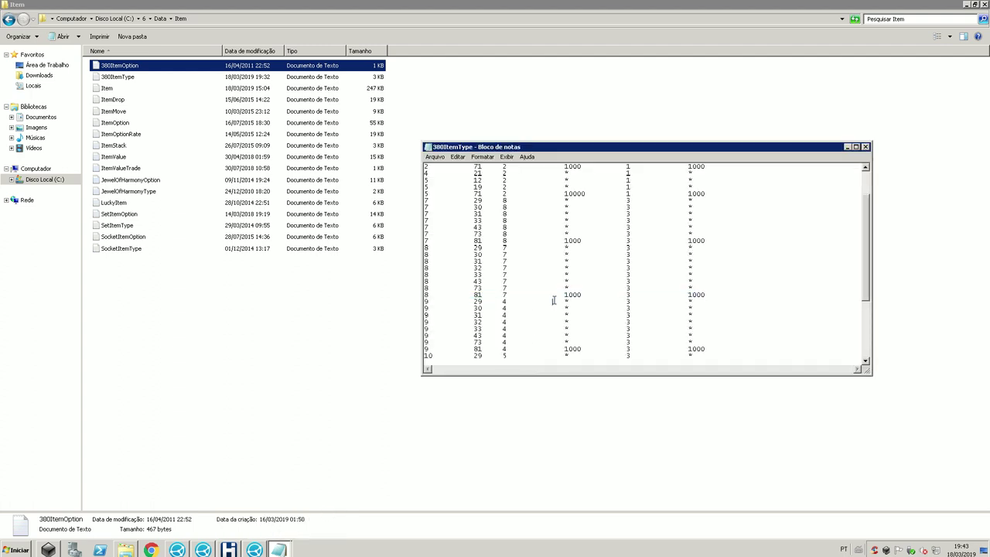
{"action": "scroll", "coordinate": [555, 302], "scroll_direction": "up", "scroll_amount": 1}
{"action": "left_click_drag", "start_coordinate": [706, 193], "coordinate": [426, 193]}
{"action": "key", "text": "ctrl+c"}
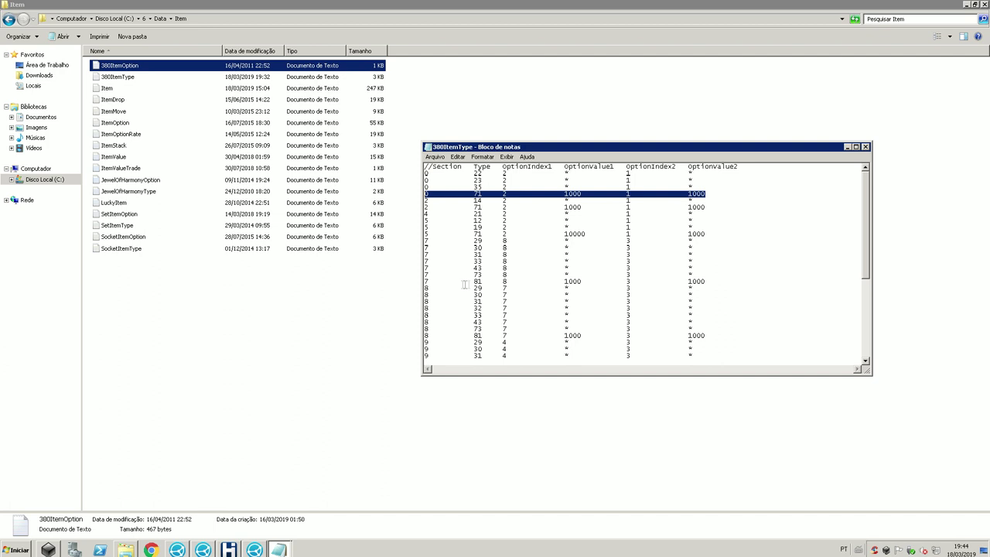
{"action": "left_click_drag", "start_coordinate": [426, 234], "coordinate": [727, 231]}
{"action": "left_click", "coordinate": [713, 234]}
{"action": "key", "text": "Return"}
{"action": "key", "text": "Return"}
{"action": "key", "text": "ctrl+v"}
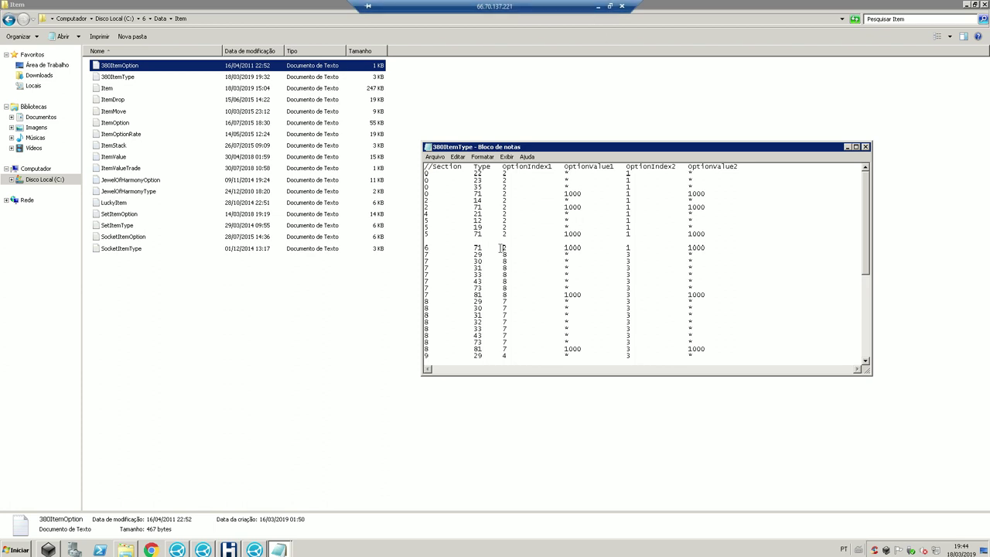
{"action": "type", "text": "3"}
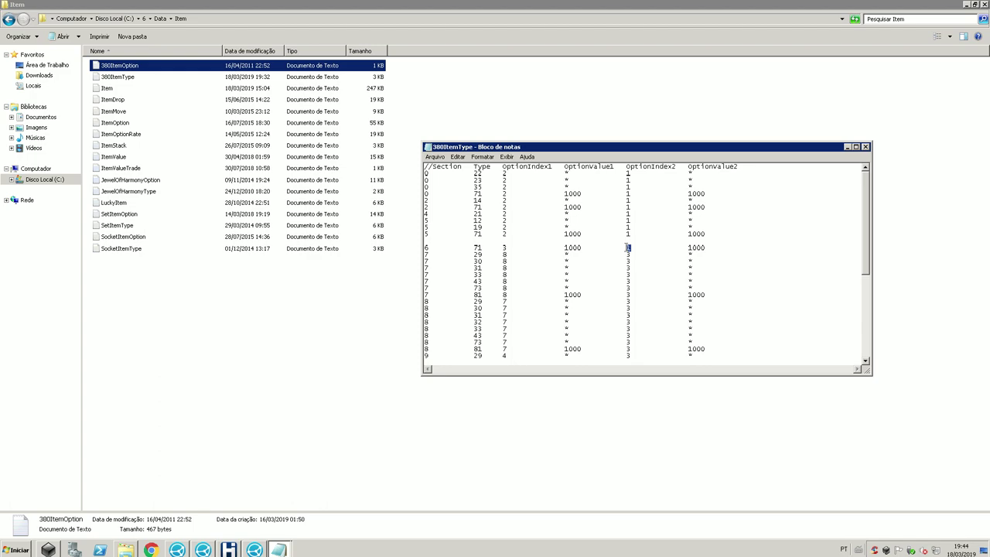
Step: Check the 6 71 row in the local ItemAddOption file against the server entry and return to the full-screen remote session
{"action": "left_click", "coordinate": [609, 10]}
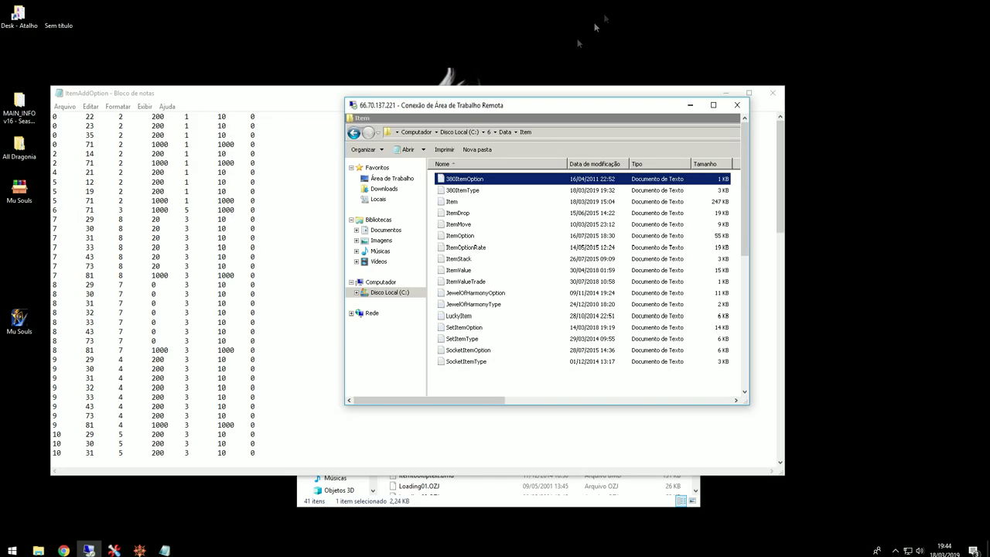
{"action": "left_click", "coordinate": [62, 223]}
{"action": "left_click_drag", "start_coordinate": [52, 210], "coordinate": [255, 209]}
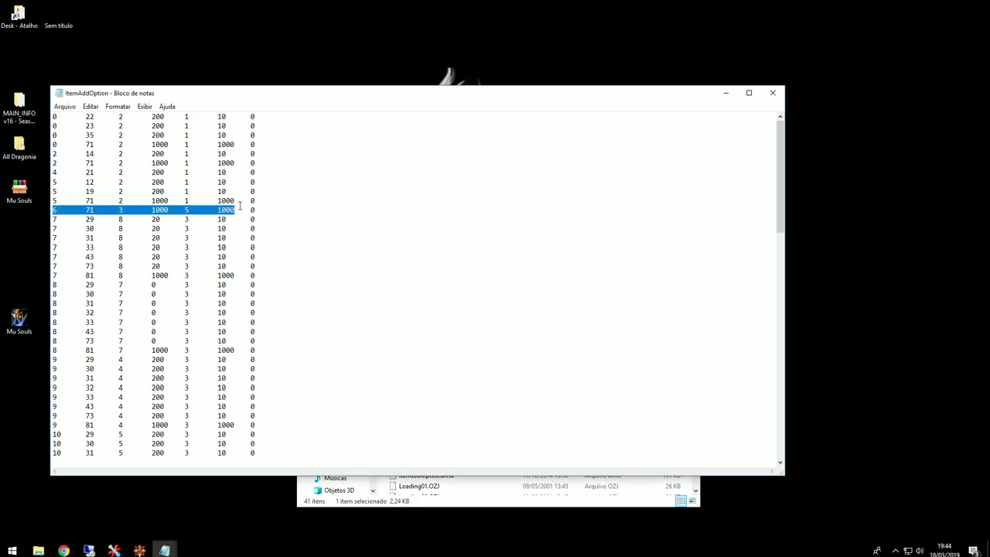
{"action": "mouse_move", "coordinate": [114, 550]}
{"action": "left_click", "coordinate": [170, 506]}
{"action": "mouse_move", "coordinate": [164, 550]}
{"action": "left_click", "coordinate": [222, 508]}
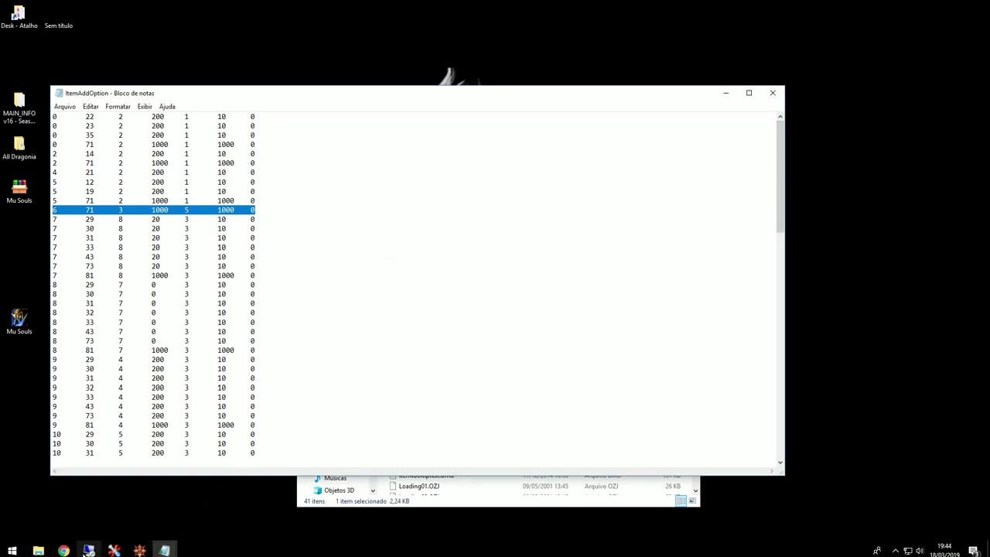
{"action": "left_click", "coordinate": [88, 549]}
{"action": "left_click", "coordinate": [713, 104]}
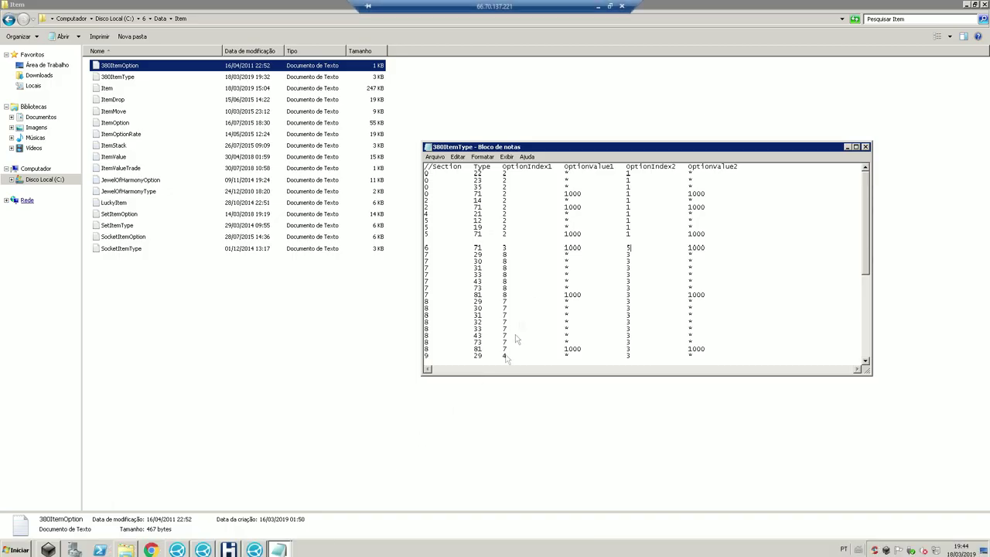
Step: Review the remaining rows of 380ItemType down to the end, save the file and close it
{"action": "scroll", "coordinate": [464, 240], "scroll_direction": "down", "scroll_amount": 8}
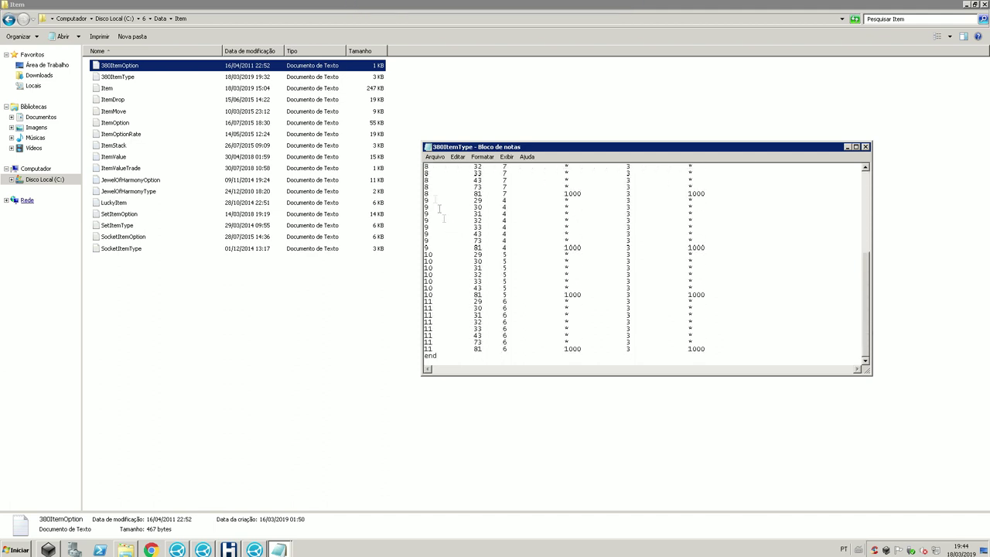
{"action": "left_click", "coordinate": [436, 157]}
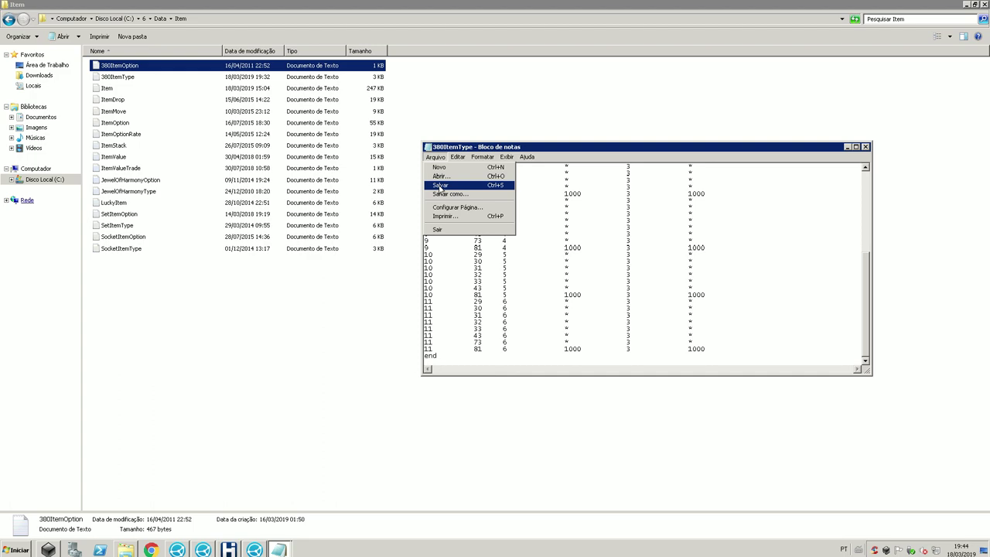
{"action": "left_click", "coordinate": [442, 185]}
{"action": "left_click", "coordinate": [865, 147]}
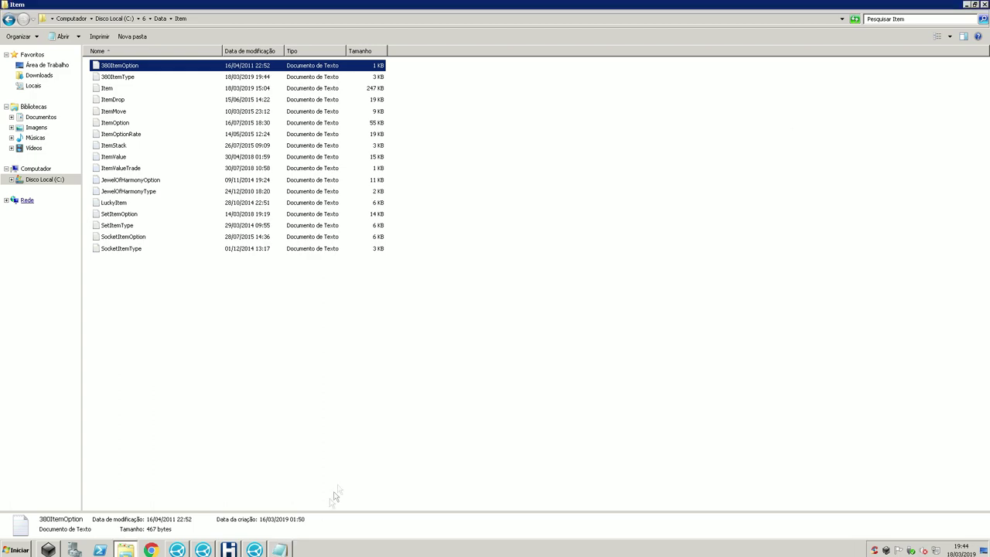
Step: Reload the item data on the Mu Souls game server and minimize the remote session
{"action": "left_click", "coordinate": [255, 549]}
{"action": "left_click", "coordinate": [118, 108]}
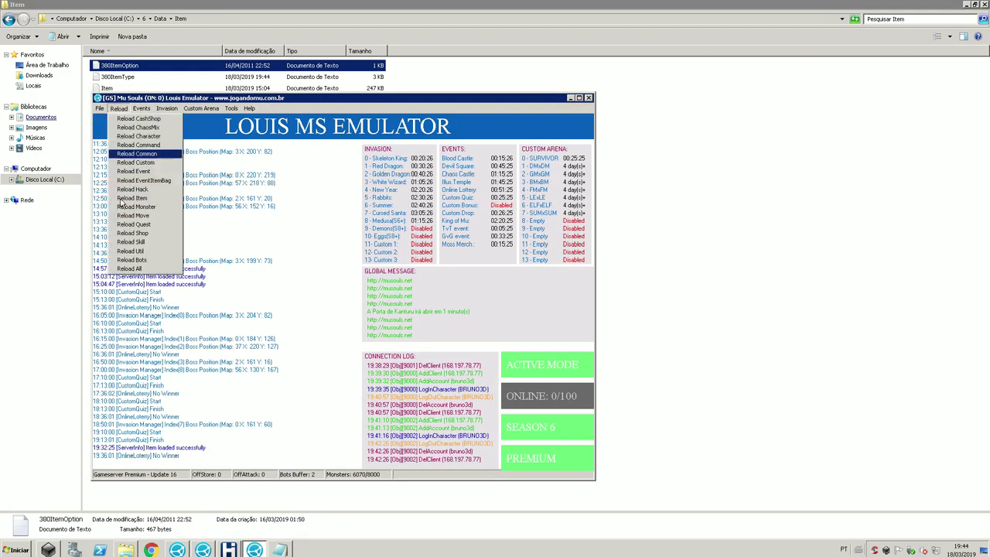
{"action": "left_click", "coordinate": [120, 200]}
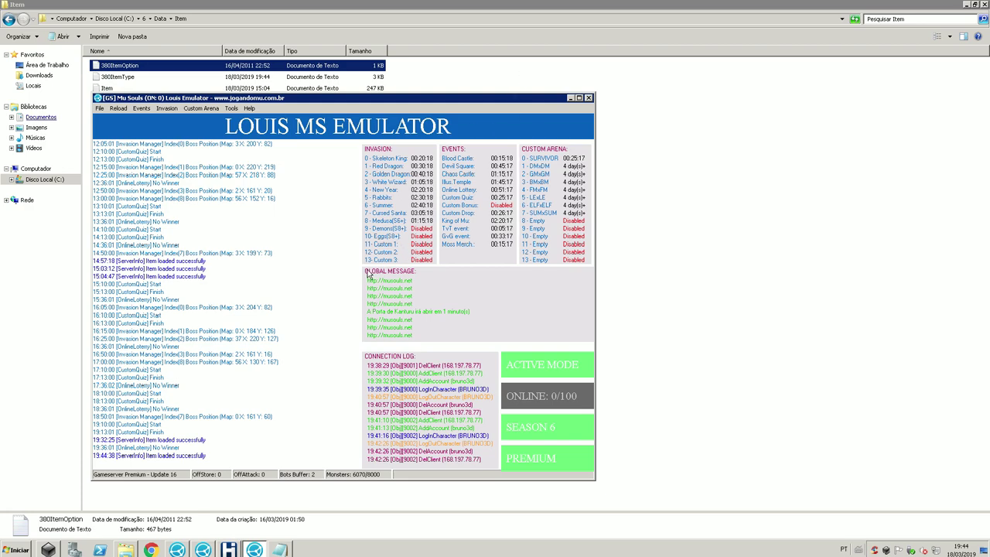
{"action": "left_click", "coordinate": [600, 5]}
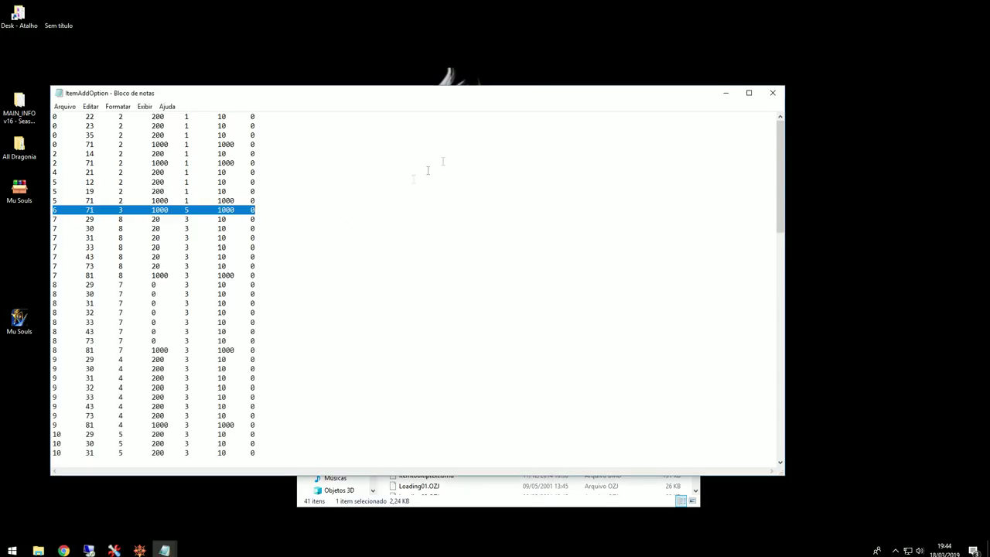
Step: Save the local ItemAddOption text file, look over its remaining rows and close it
{"action": "left_click", "coordinate": [283, 269]}
{"action": "left_click", "coordinate": [65, 106]}
{"action": "left_click", "coordinate": [73, 139]}
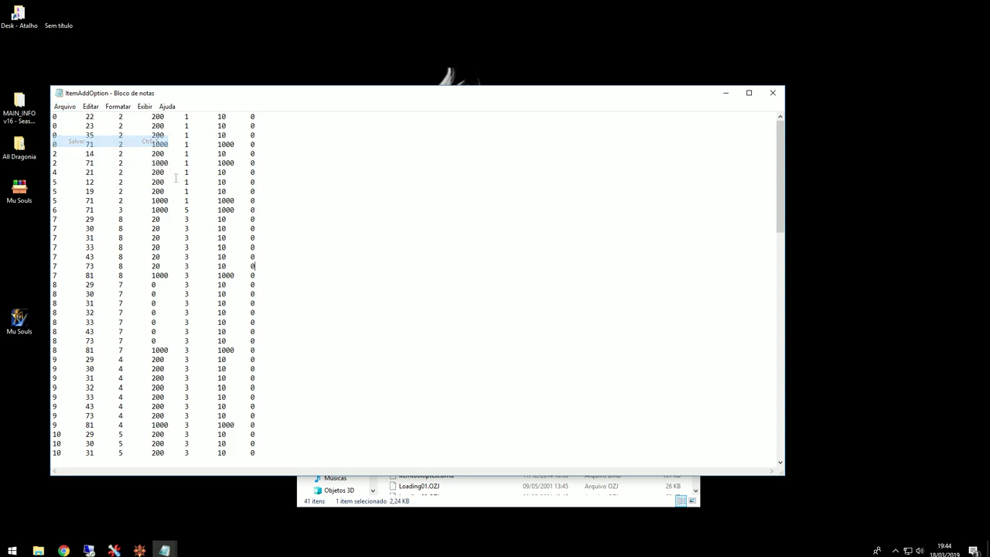
{"action": "scroll", "coordinate": [220, 294], "scroll_direction": "down", "scroll_amount": 5}
{"action": "scroll", "coordinate": [220, 294], "scroll_direction": "down", "scroll_amount": 7}
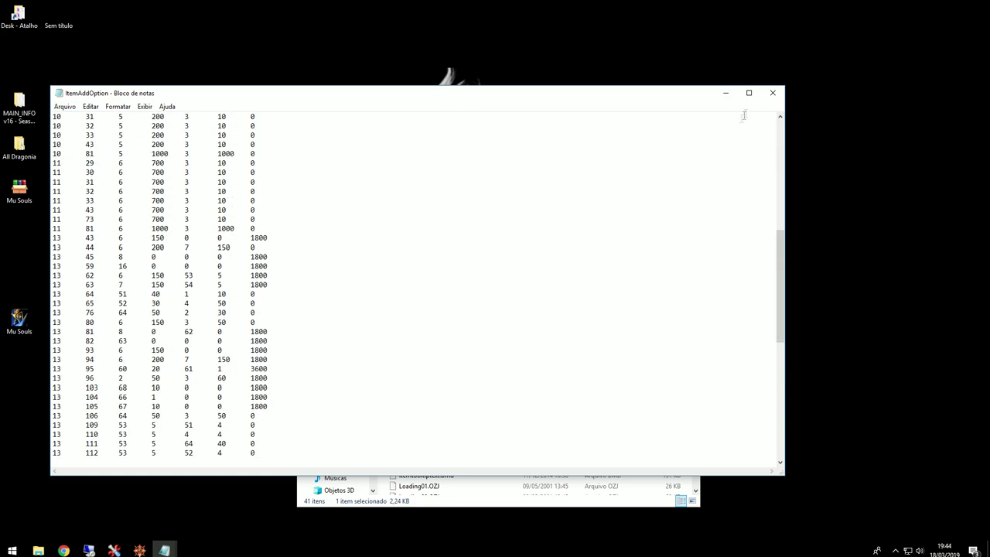
{"action": "left_click", "coordinate": [773, 93]}
Step: Encrypt ItemAddOption.txt with BmdDec's EX603 format and overwrite ItemAddOption.bmd in the client's Data\Local folder
{"action": "left_click", "coordinate": [400, 269]}
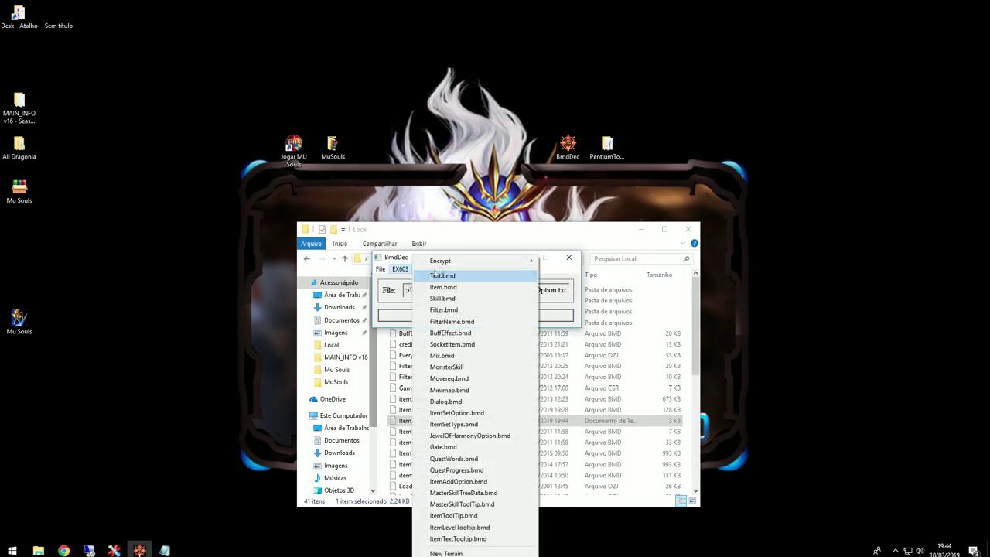
{"action": "mouse_move", "coordinate": [463, 261]}
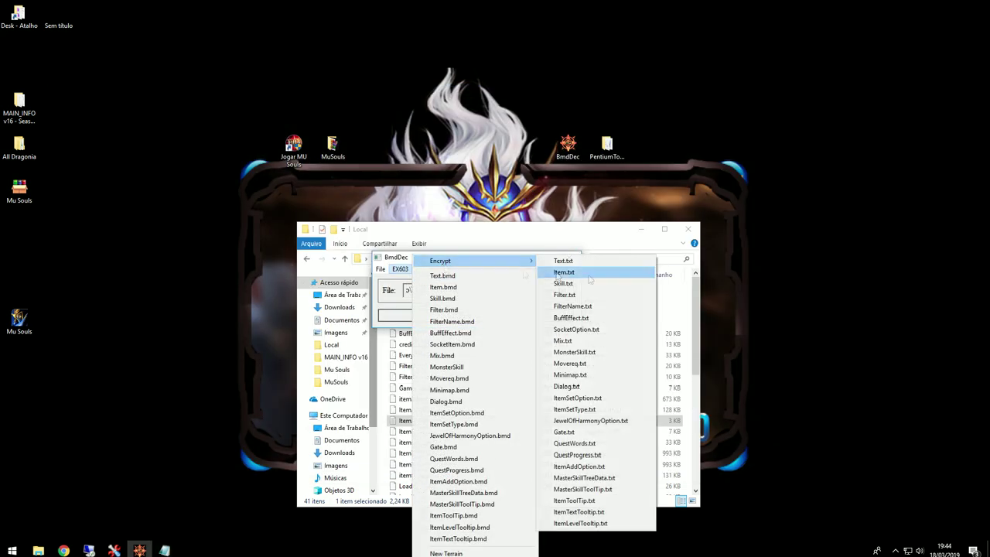
{"action": "left_click", "coordinate": [579, 466]}
{"action": "left_click", "coordinate": [484, 373]}
{"action": "left_click", "coordinate": [772, 523]}
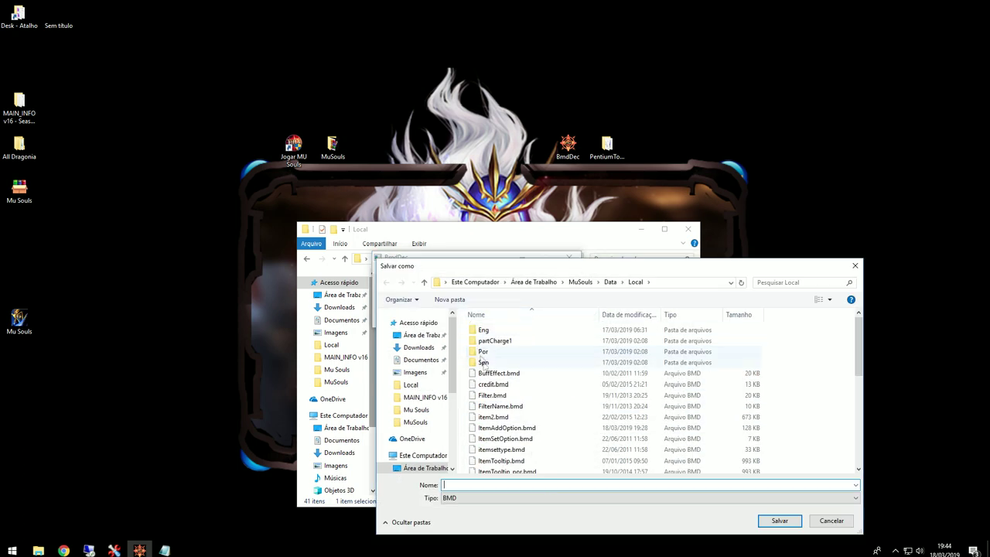
{"action": "left_click", "coordinate": [513, 429]}
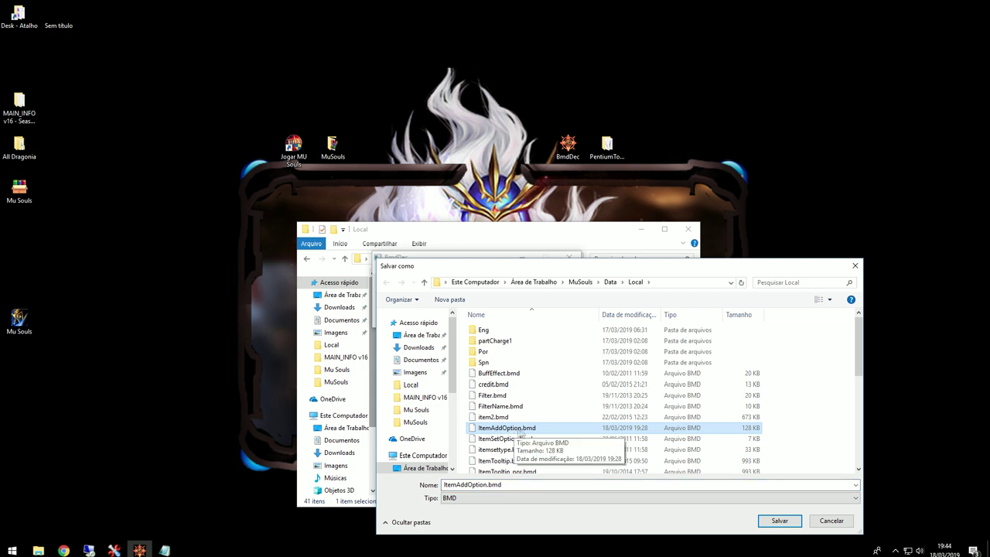
{"action": "left_click", "coordinate": [771, 521]}
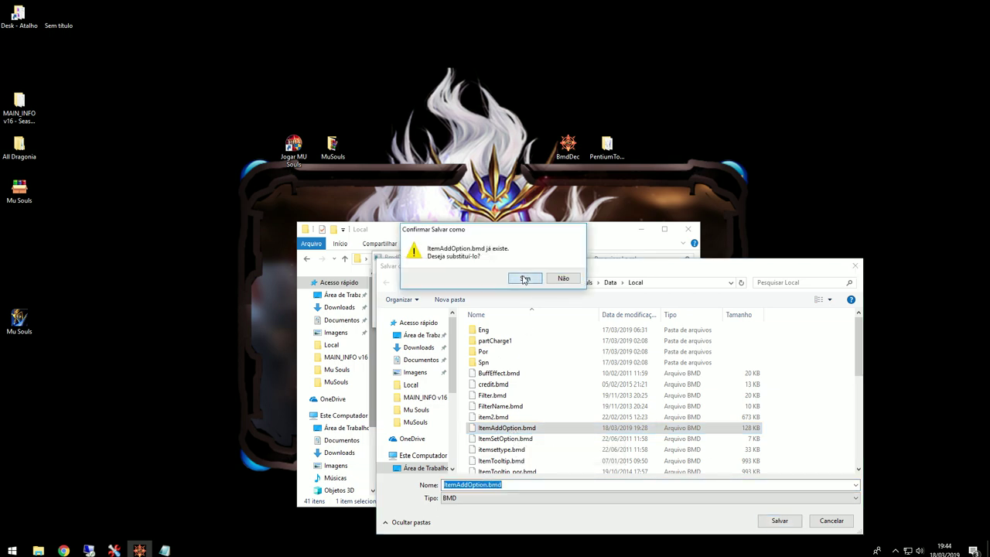
{"action": "left_click", "coordinate": [525, 276]}
{"action": "left_click", "coordinate": [551, 308]}
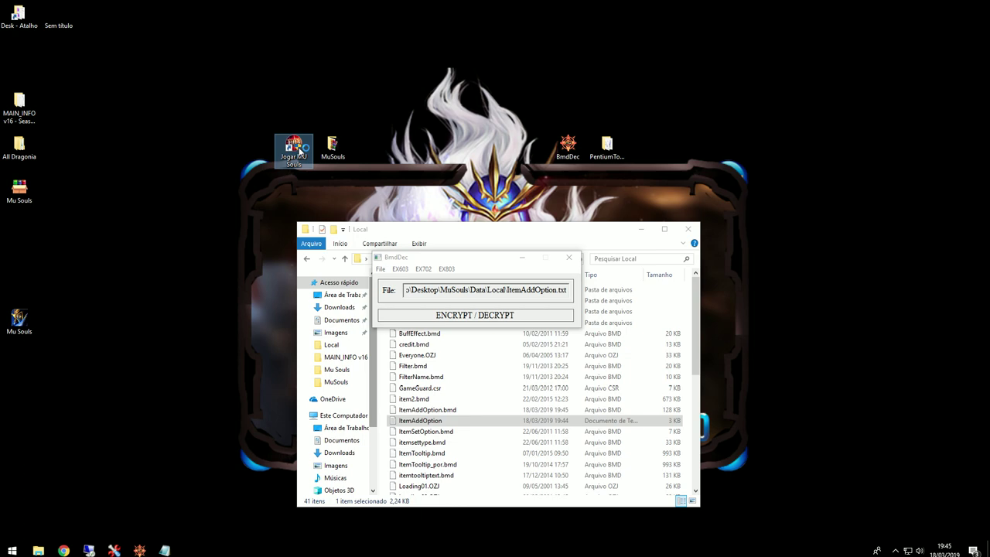
Step: Start the Mu Souls game client, connect to the Mu Souls-2(Gold) server and enter the game with the test character
{"action": "left_click", "coordinate": [643, 410]}
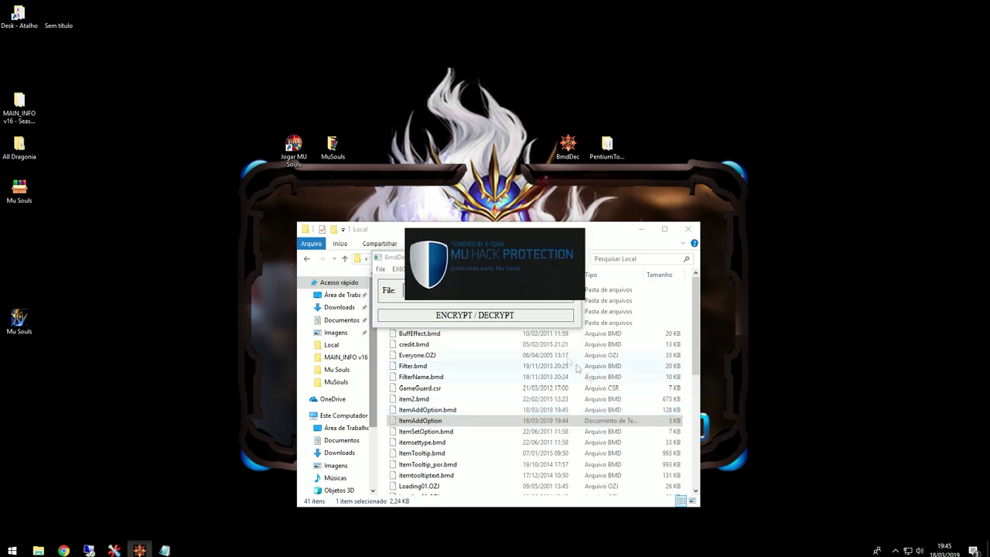
{"action": "left_click", "coordinate": [640, 229]}
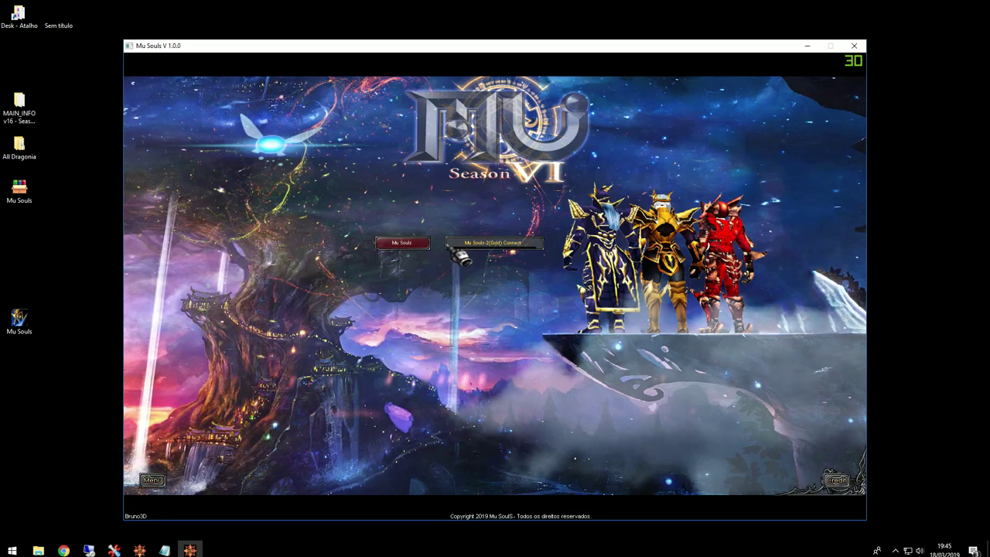
{"action": "left_click", "coordinate": [464, 244]}
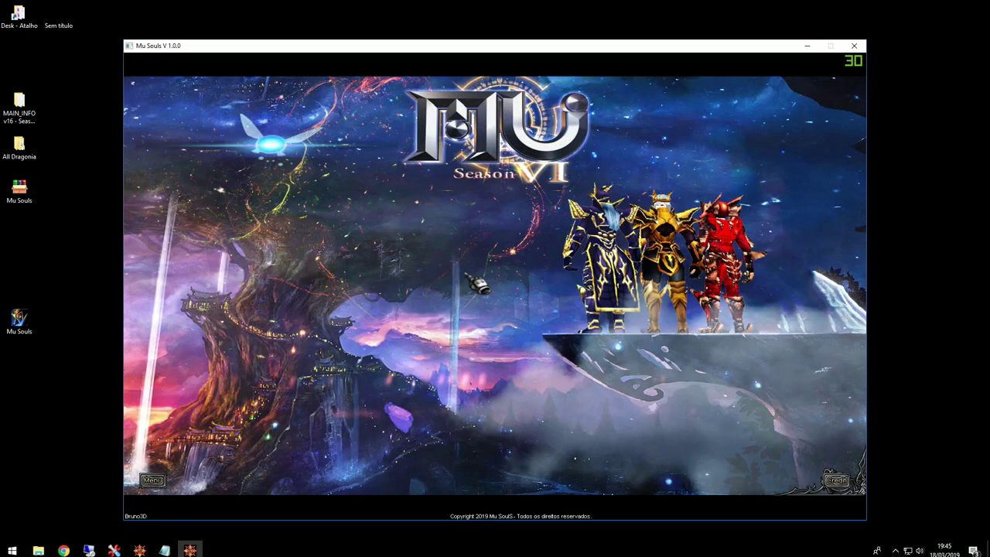
{"action": "key", "text": "Return"}
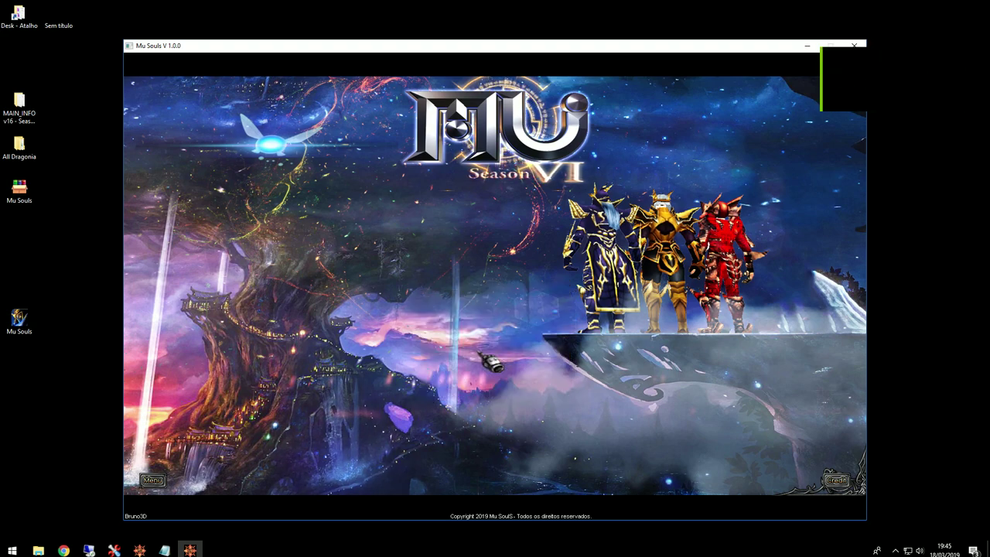
{"action": "key", "text": "Return"}
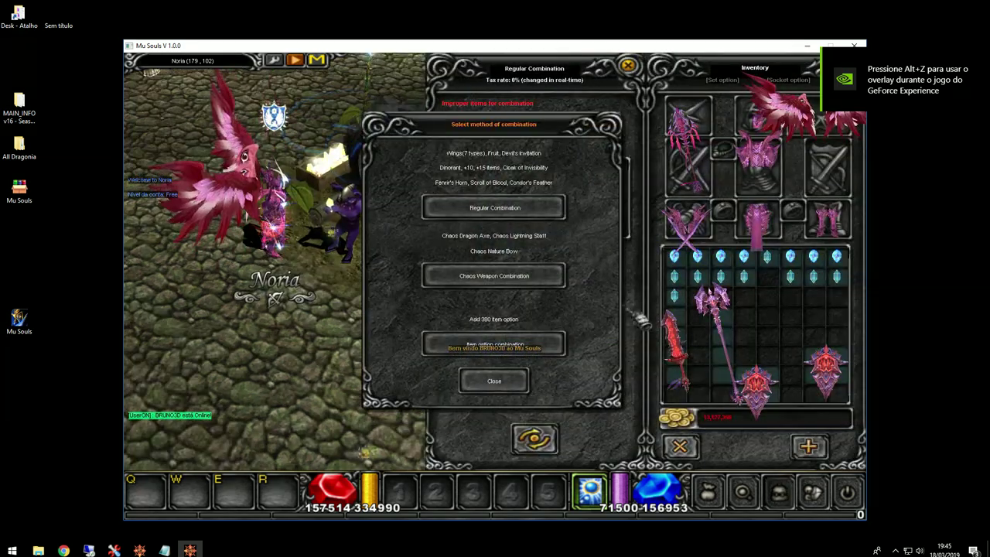
Step: Combine the Excellent Dragonia Shield +15 with a Jewel of Harmony and a Jewel of Guardian using Item option combination
{"action": "left_click", "coordinate": [493, 346]}
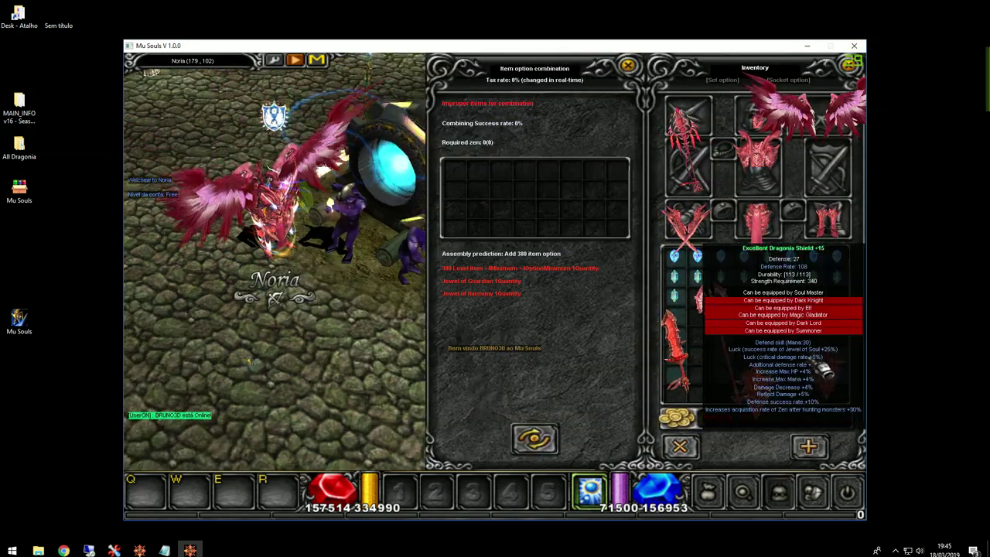
{"action": "left_click", "coordinate": [825, 372]}
{"action": "left_click", "coordinate": [558, 199]}
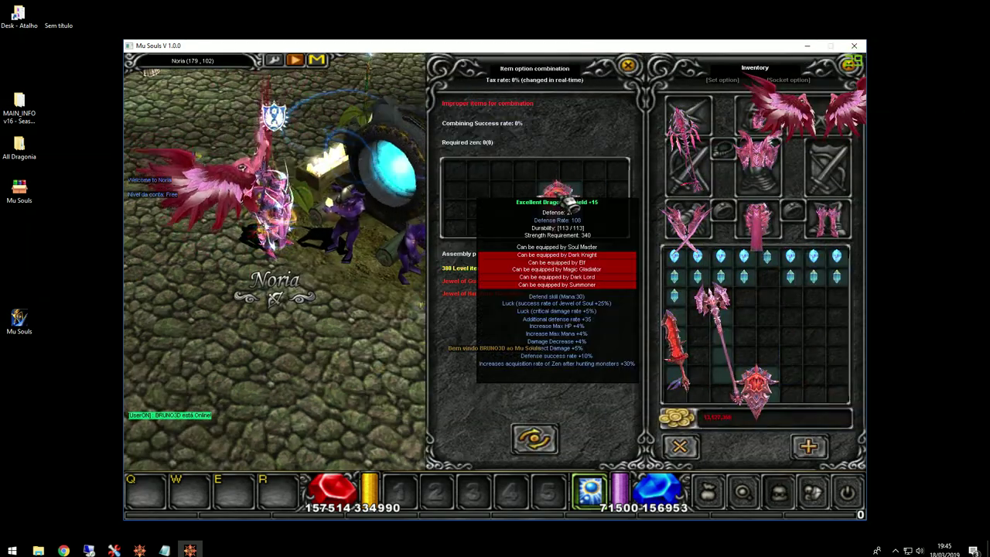
{"action": "left_click", "coordinate": [696, 255]}
{"action": "left_click", "coordinate": [616, 227]}
{"action": "left_click", "coordinate": [697, 276]}
{"action": "left_click", "coordinate": [620, 205]}
{"action": "left_click", "coordinate": [532, 437]}
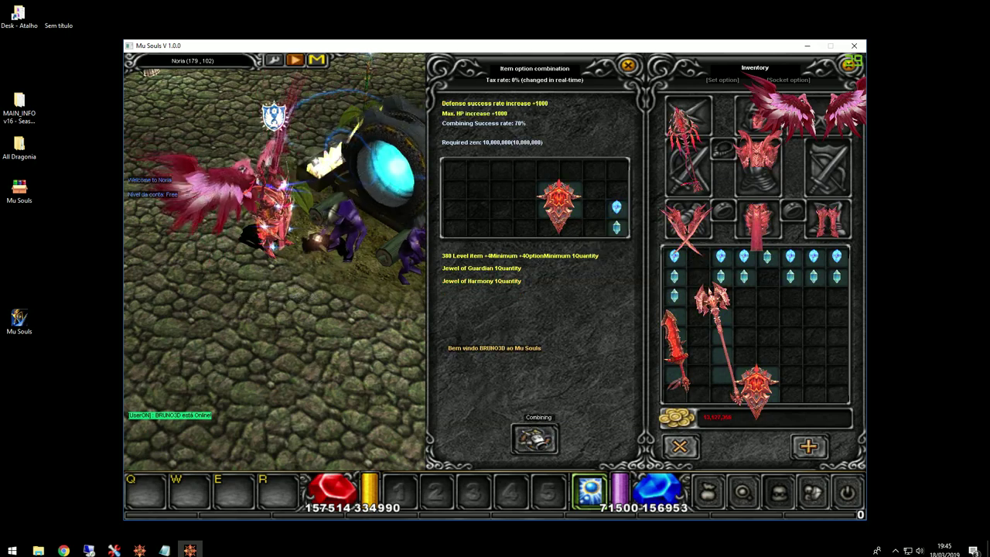
{"action": "left_click", "coordinate": [453, 245]}
Step: Inspect the combined Dragonia Shield's options and equip it on the character
{"action": "mouse_move", "coordinate": [476, 185]}
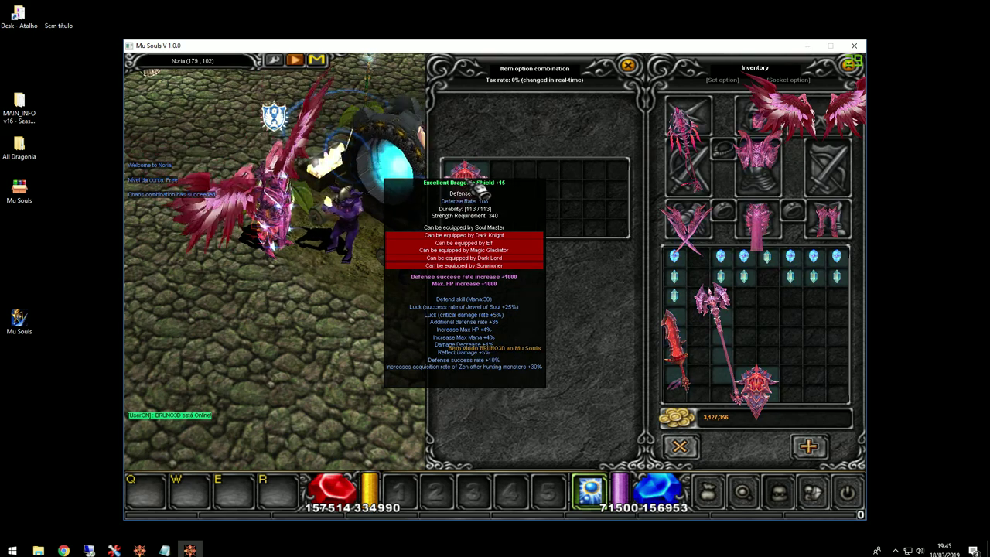
{"action": "left_click", "coordinate": [478, 185]}
{"action": "left_click", "coordinate": [826, 166]}
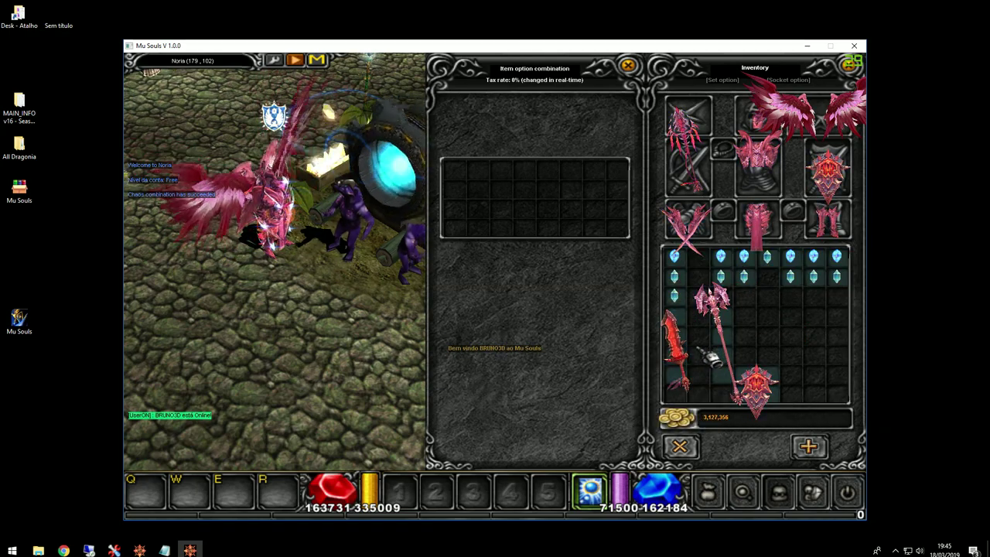
Step: Reopen Item option combination and load the Dragonia Mace with a Jewel of Harmony and a Jewel of Guardian
{"action": "left_click", "coordinate": [680, 446]}
{"action": "left_click", "coordinate": [572, 224]}
{"action": "left_click", "coordinate": [541, 342]}
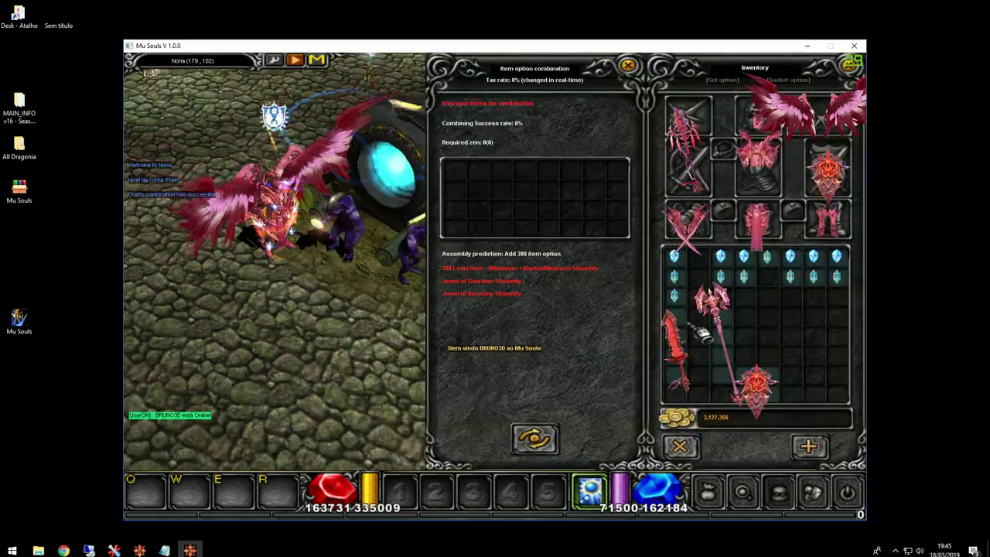
{"action": "left_click", "coordinate": [701, 331]}
{"action": "left_click", "coordinate": [595, 197]}
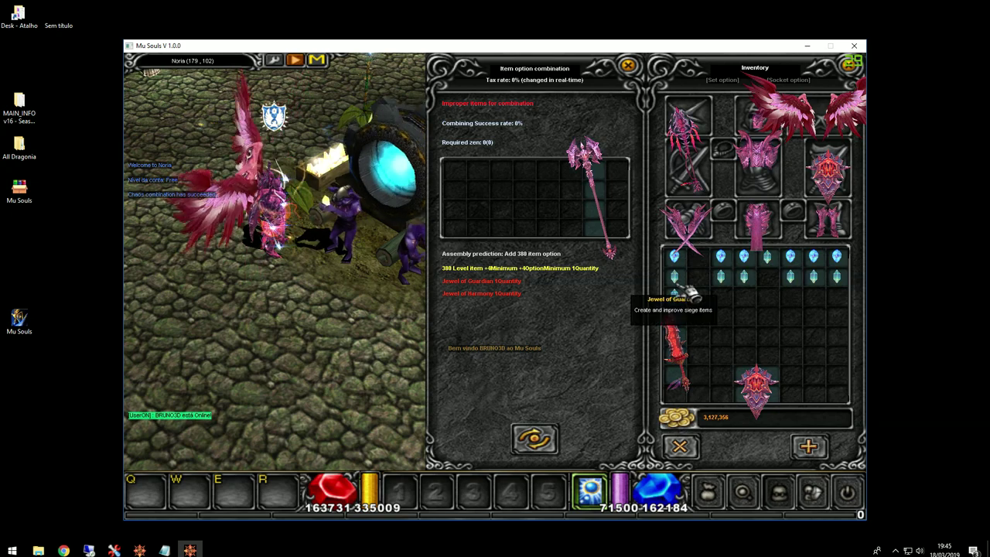
{"action": "left_click", "coordinate": [627, 207]}
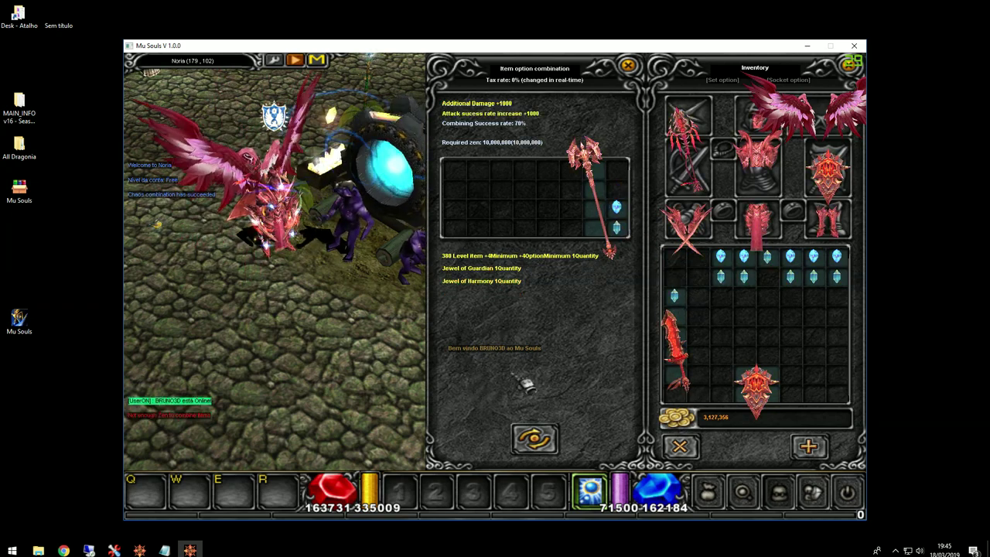
{"action": "mouse_move", "coordinate": [742, 401]}
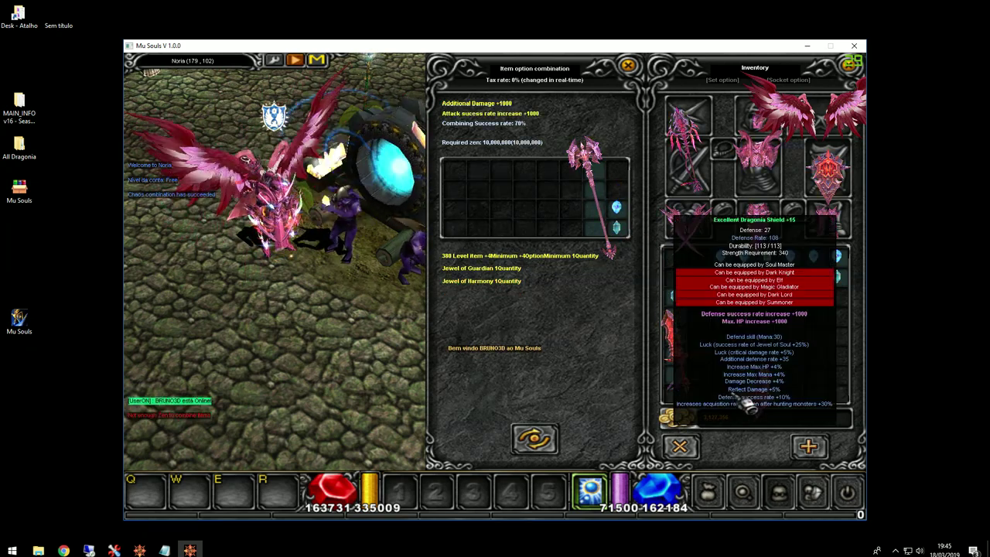
{"action": "key", "text": "Return"}
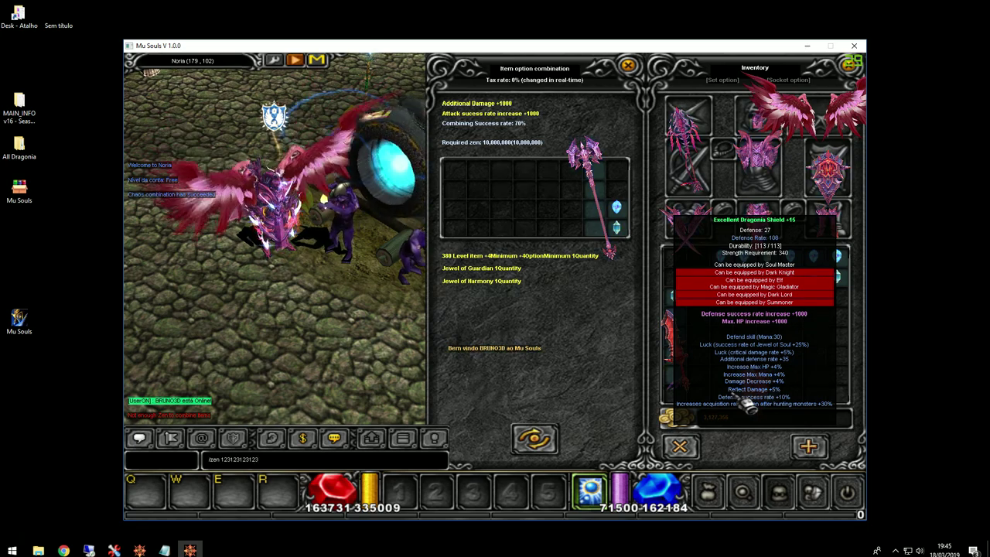
{"action": "key", "text": "Return"}
Step: Combine the Dragonia Mace with its jewels and put it back in the inventory
{"action": "left_click", "coordinate": [554, 439]}
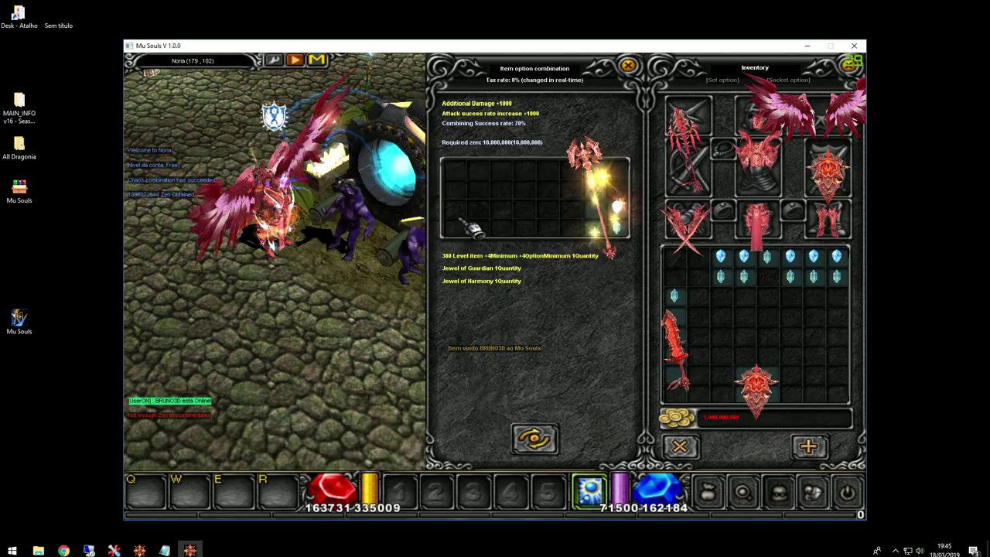
{"action": "left_click", "coordinate": [592, 198]}
{"action": "left_click", "coordinate": [727, 340]}
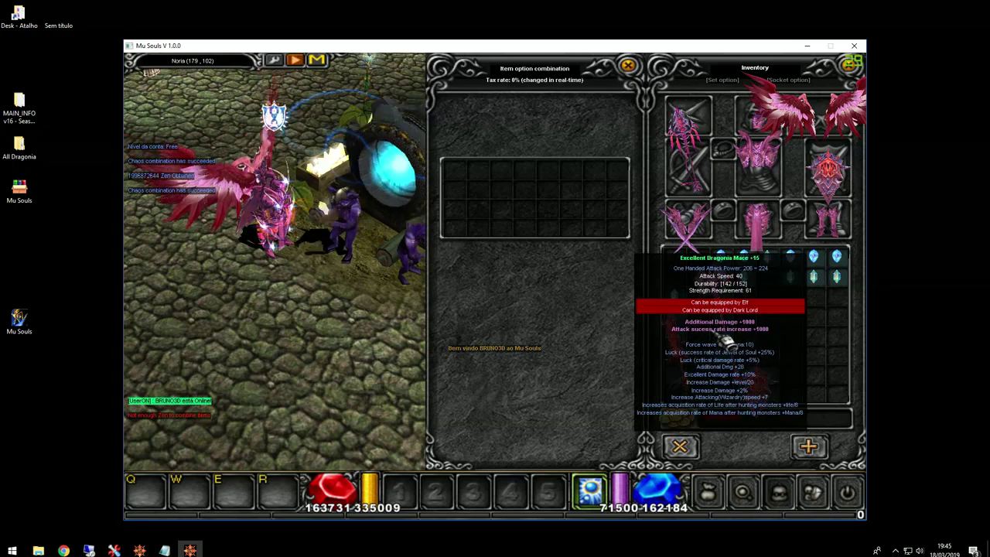
Step: Leave the combination, reopen the inventory and apply a Jewel of Harmony to the unequipped Dragonia Shield, moving it beside the mace
{"action": "key", "text": "Escape"}
{"action": "key", "text": "v"}
{"action": "mouse_move", "coordinate": [729, 311]}
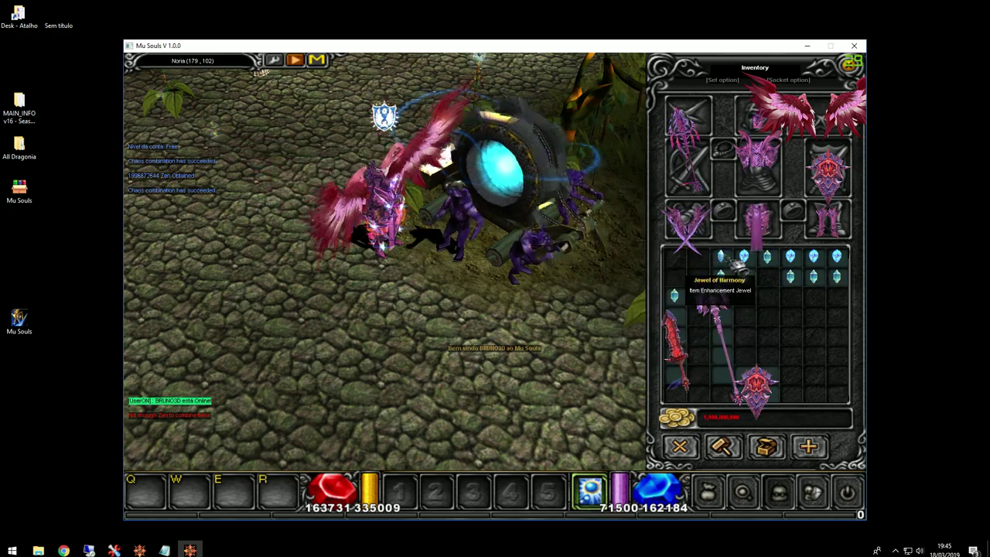
{"action": "left_click", "coordinate": [758, 383]}
{"action": "left_click", "coordinate": [782, 328]}
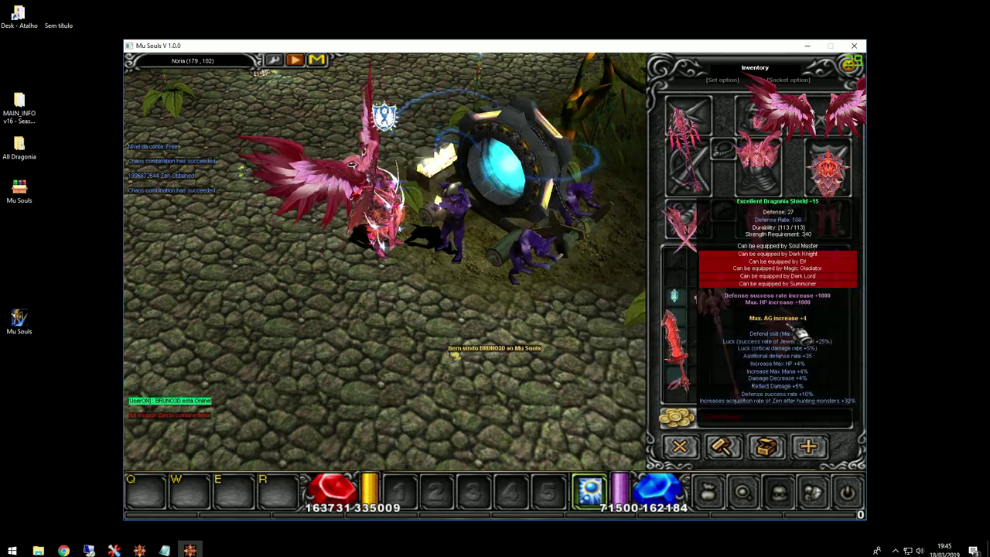
Step: Unequip the worn Dragonia Shield, enhance it with a Jewel of Harmony and equip it again
{"action": "left_click", "coordinate": [827, 170]}
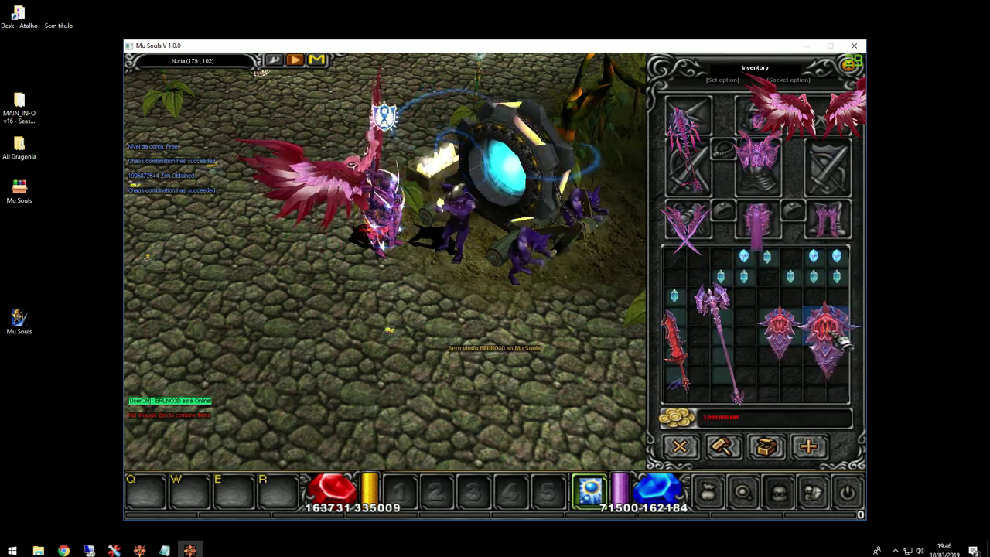
{"action": "left_click", "coordinate": [842, 338]}
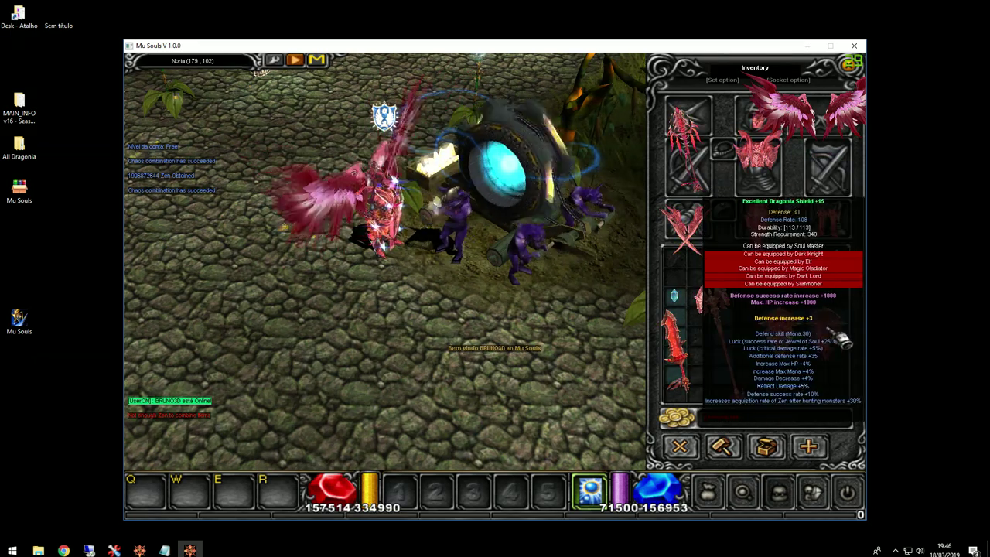
{"action": "right_click", "coordinate": [842, 339]}
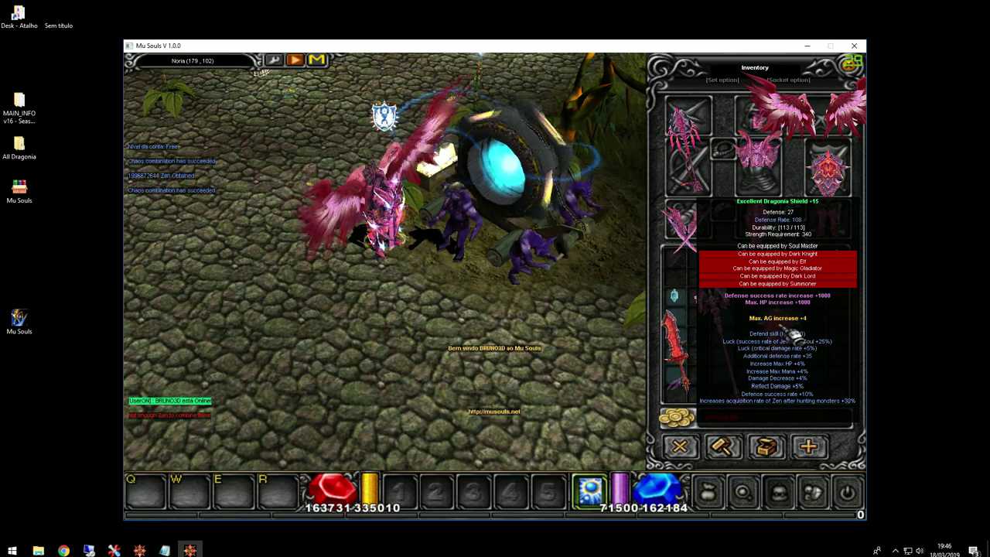
Step: Rearrange the Dragonia Mace and the Dragonia Sword in the inventory
{"action": "left_click", "coordinate": [723, 375]}
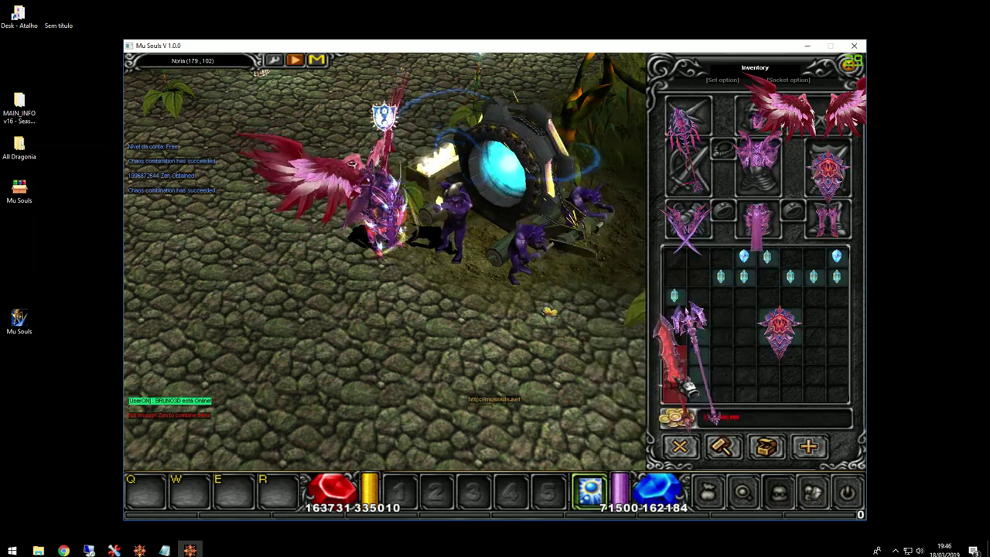
{"action": "left_click", "coordinate": [685, 383]}
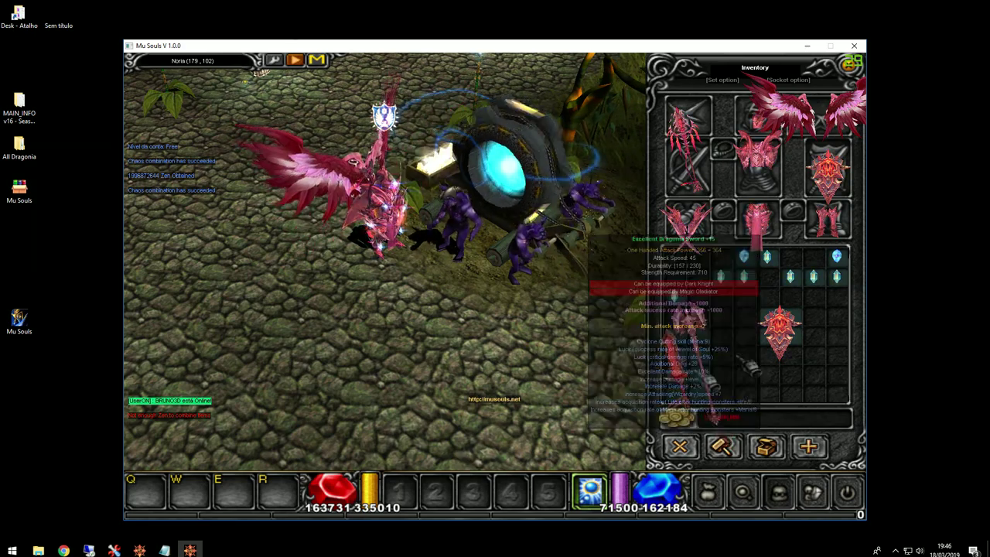